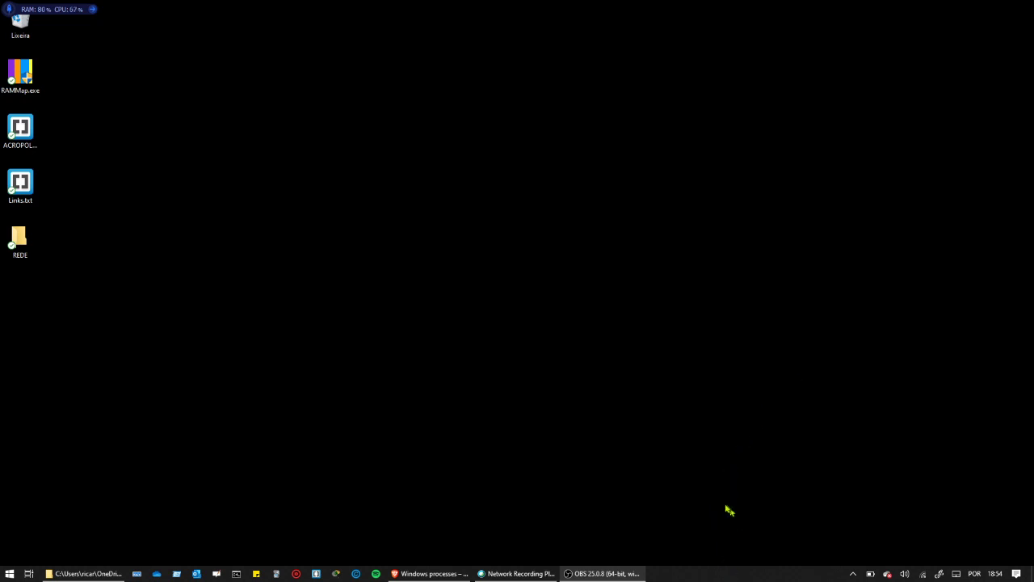
Step: Open Task Manager from the taskbar and close its window again
{"action": "right_click", "coordinate": [715, 579]}
{"action": "right_click", "coordinate": [693, 578]}
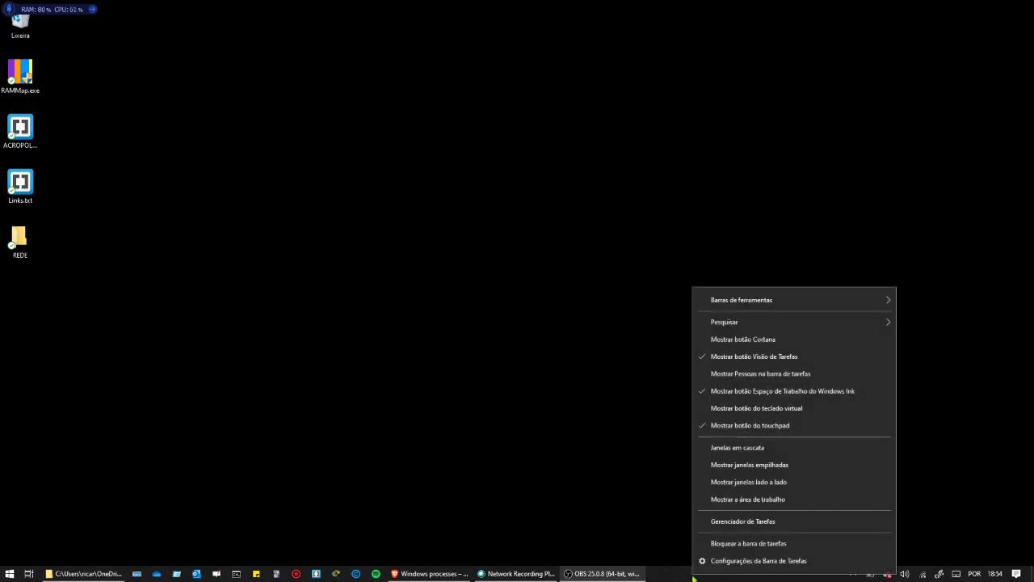
{"action": "right_click", "coordinate": [659, 495]}
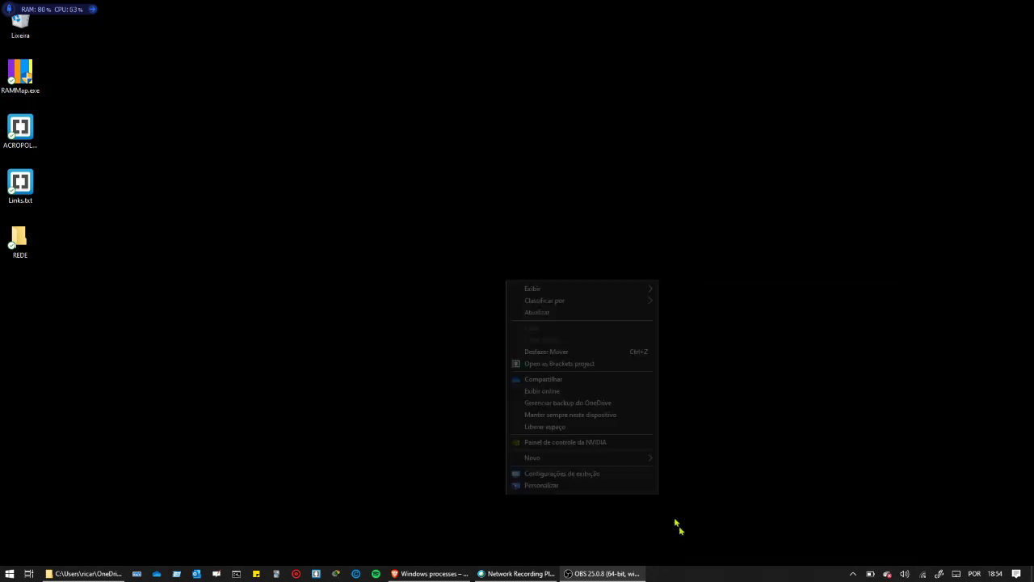
{"action": "right_click", "coordinate": [704, 575]}
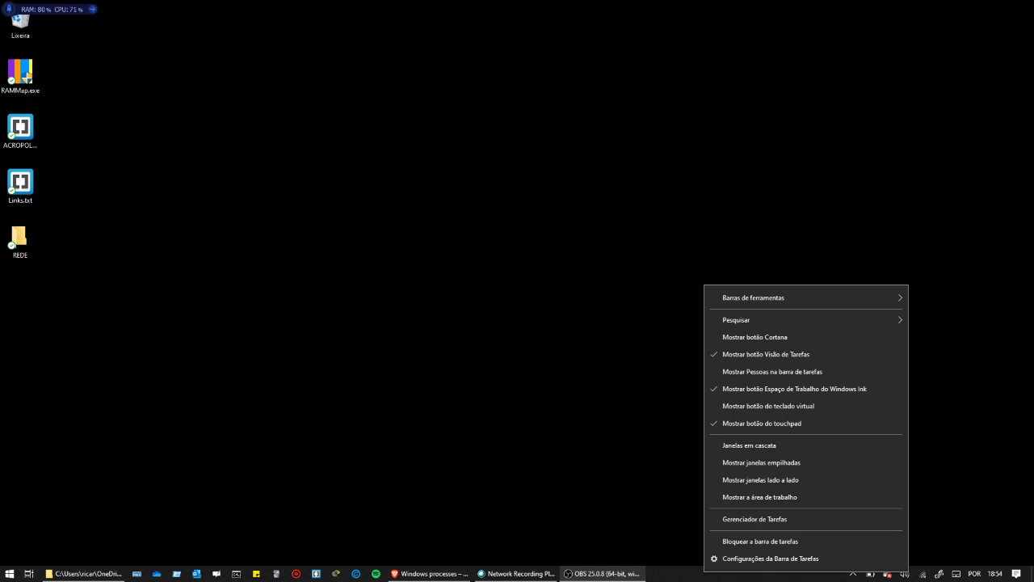
{"action": "left_click", "coordinate": [787, 521]}
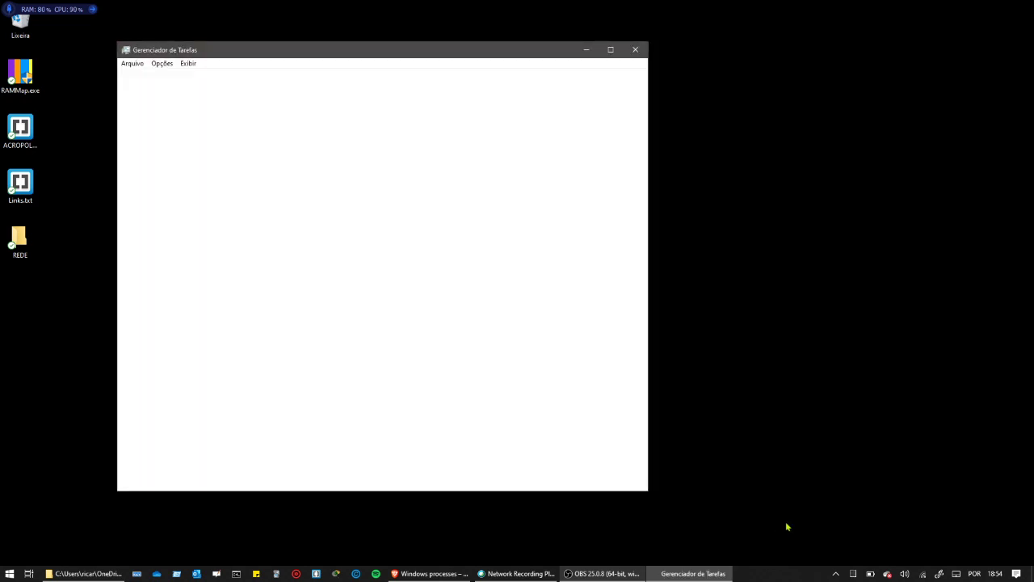
{"action": "left_click", "coordinate": [635, 51]}
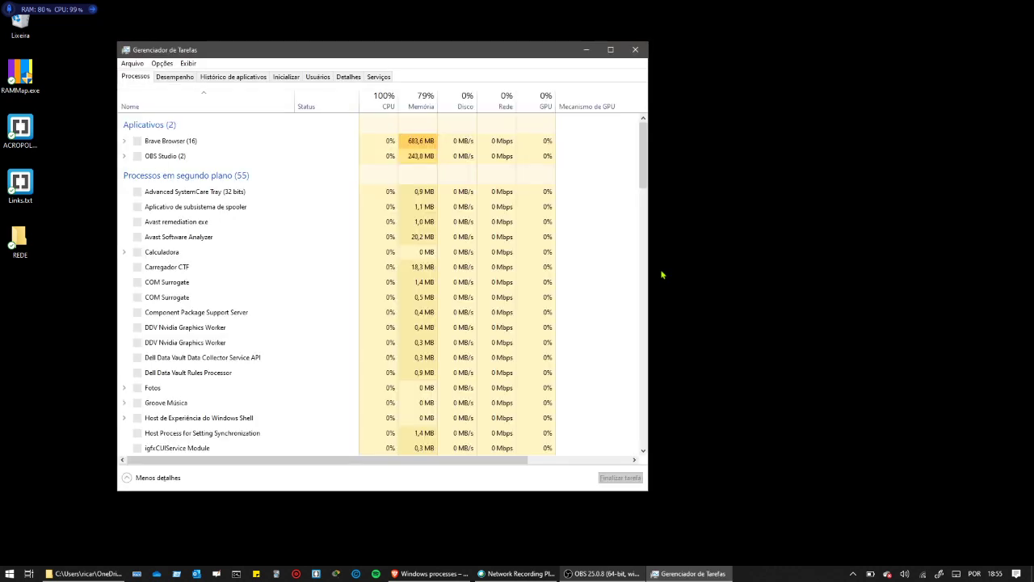
{"action": "left_click", "coordinate": [642, 50]}
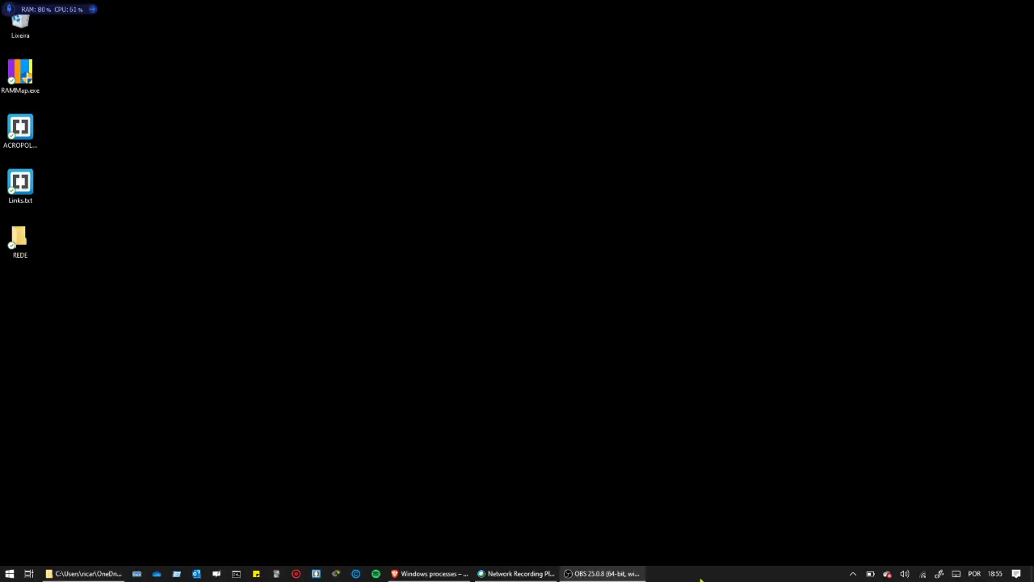
Step: Open Task Manager and move its window toward the middle of the desktop
{"action": "right_click", "coordinate": [701, 578]}
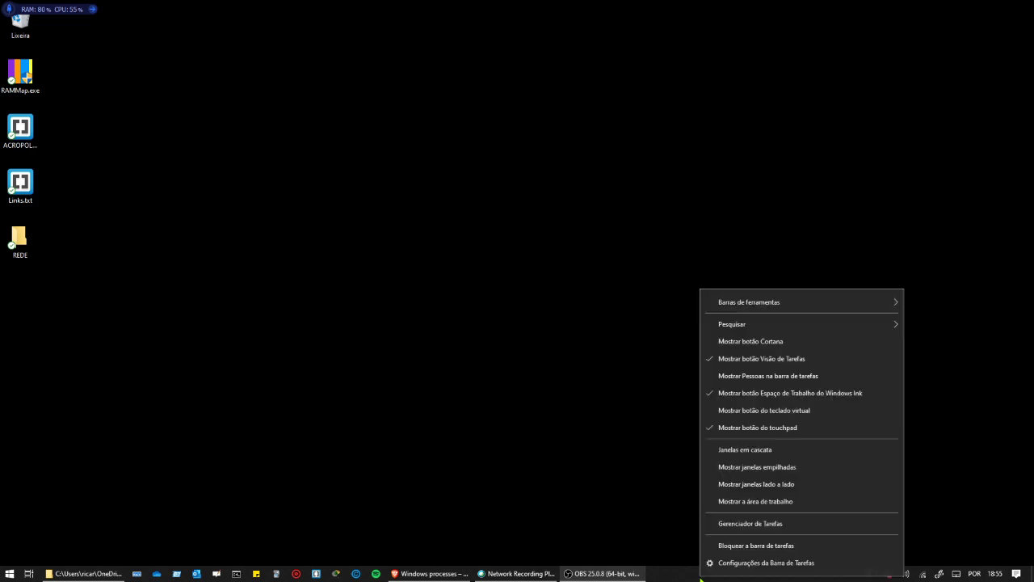
{"action": "left_click", "coordinate": [636, 444]}
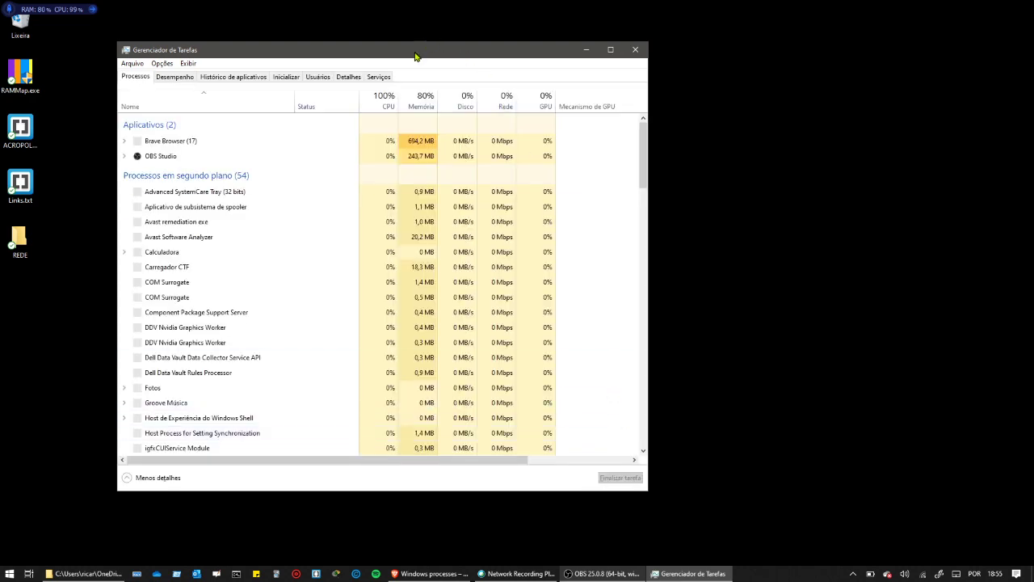
{"action": "left_click_drag", "start_coordinate": [415, 53], "coordinate": [592, 68]}
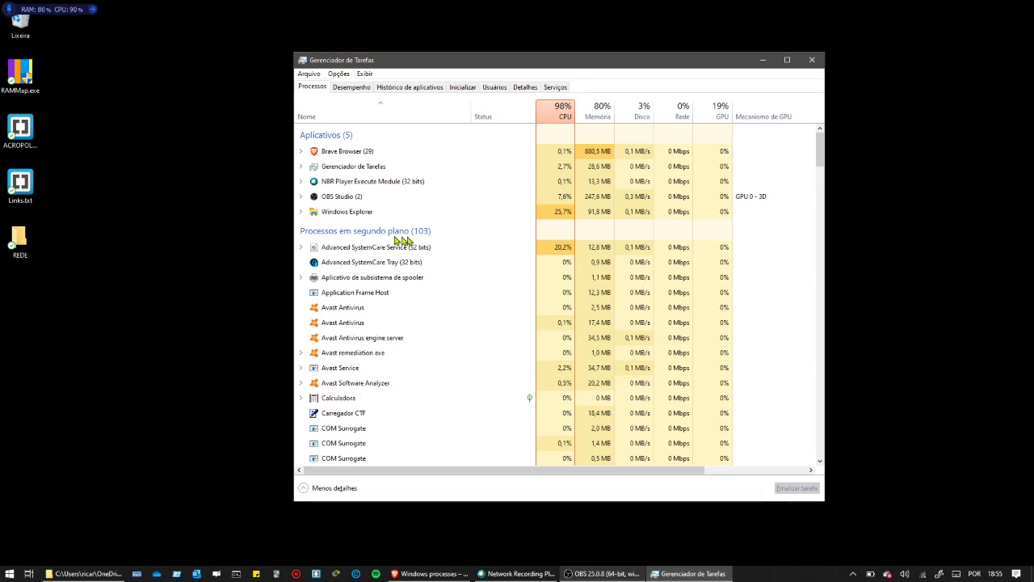
Step: Examine the running apps and background processes in the full process list and return to its beginning
{"action": "scroll", "coordinate": [362, 303], "scroll_direction": "down", "scroll_amount": 3}
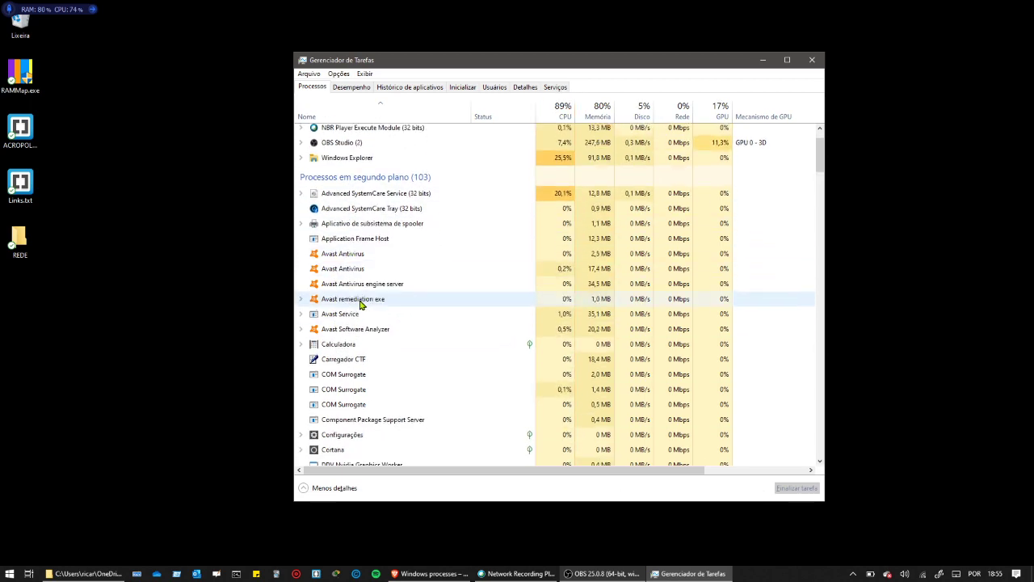
{"action": "scroll", "coordinate": [364, 309], "scroll_direction": "down", "scroll_amount": 5}
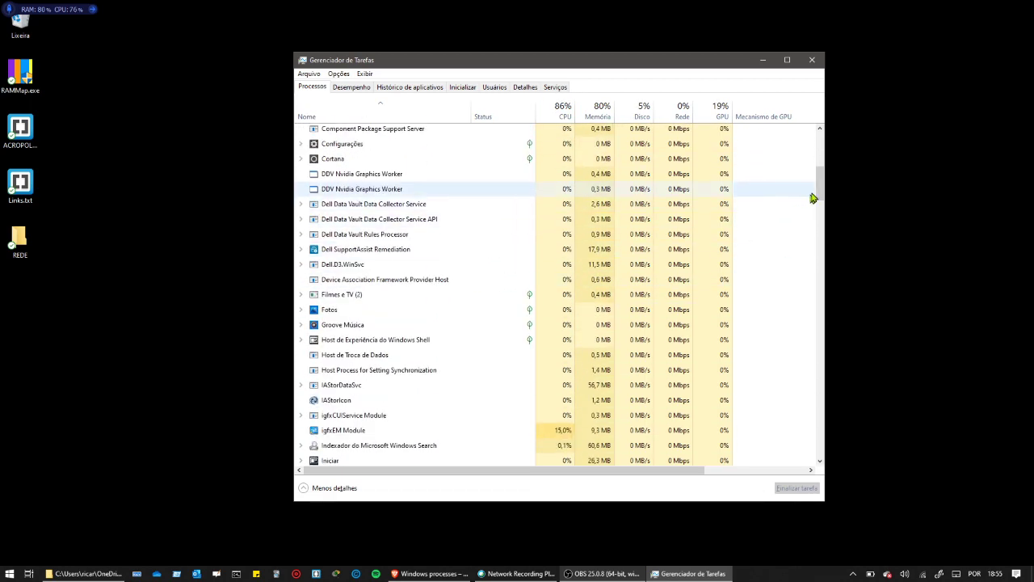
{"action": "left_click_drag", "start_coordinate": [819, 189], "coordinate": [819, 129]}
{"action": "left_click", "coordinate": [811, 278]}
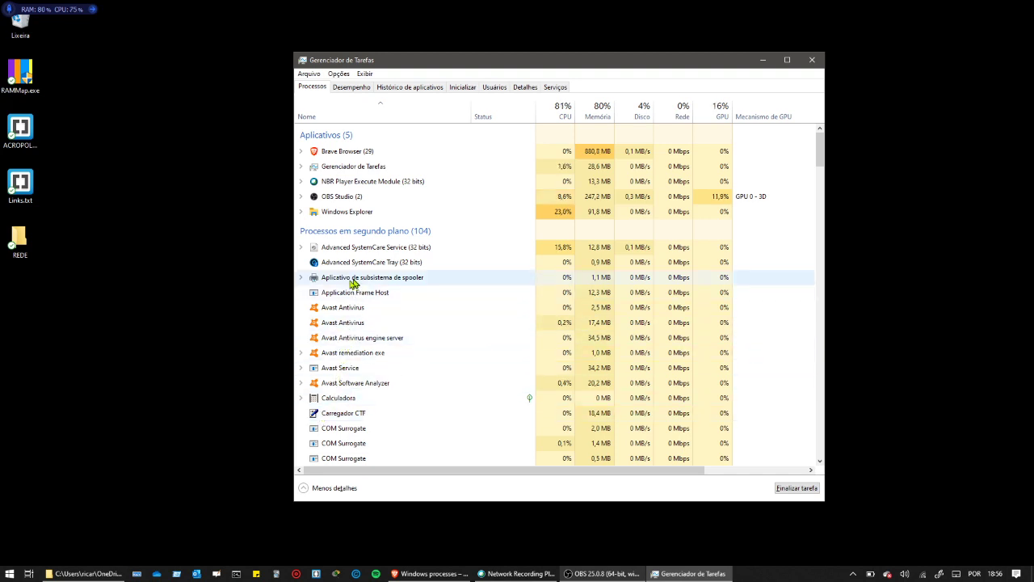
{"action": "scroll", "coordinate": [376, 393], "scroll_direction": "down", "scroll_amount": 3}
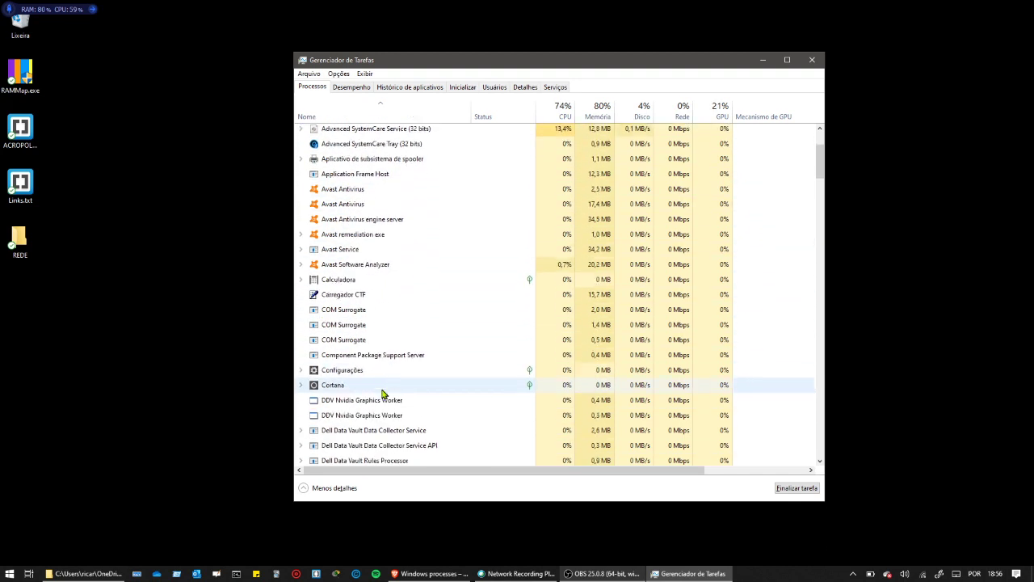
{"action": "scroll", "coordinate": [372, 407], "scroll_direction": "down", "scroll_amount": 1}
{"action": "scroll", "coordinate": [380, 404], "scroll_direction": "down", "scroll_amount": 4}
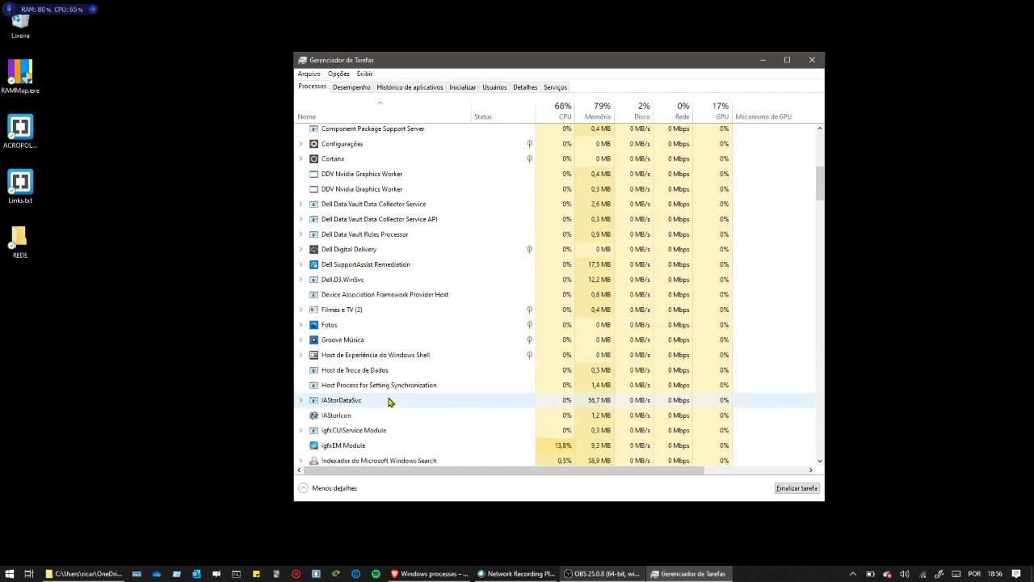
{"action": "scroll", "coordinate": [389, 396], "scroll_direction": "down", "scroll_amount": 5}
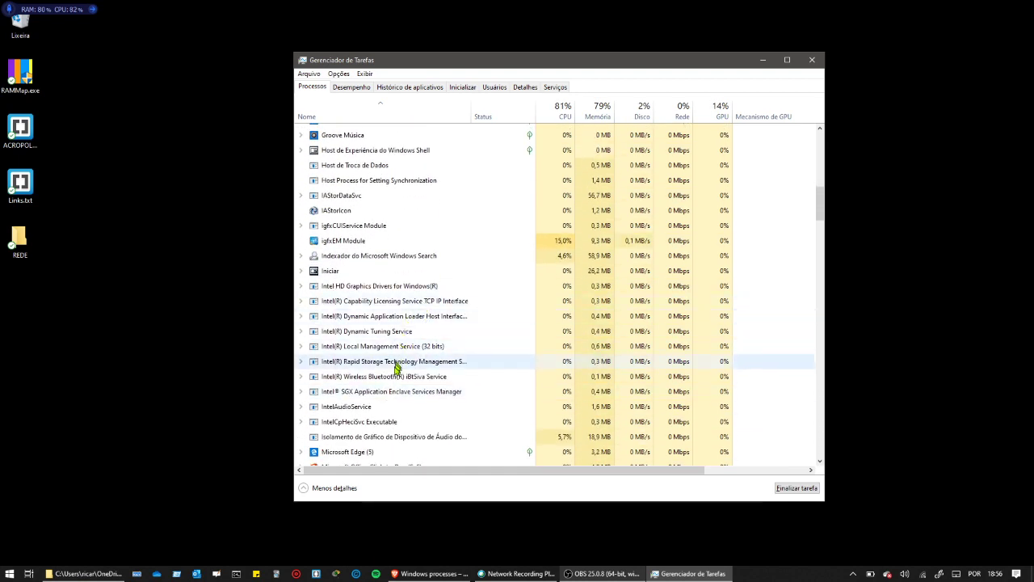
{"action": "scroll", "coordinate": [400, 404], "scroll_direction": "down", "scroll_amount": 4}
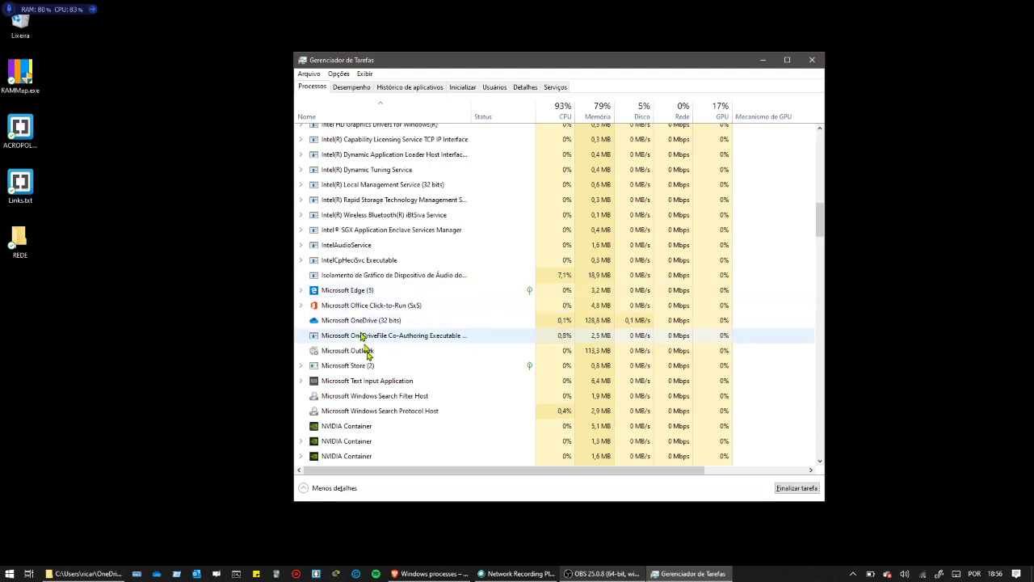
{"action": "scroll", "coordinate": [379, 368], "scroll_direction": "down", "scroll_amount": 1}
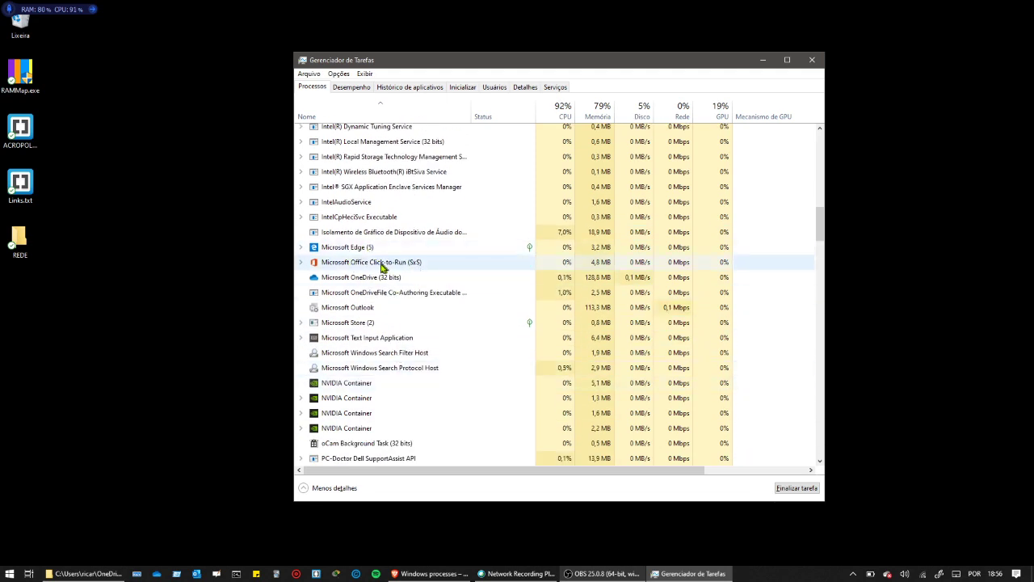
{"action": "scroll", "coordinate": [437, 378], "scroll_direction": "down", "scroll_amount": 1}
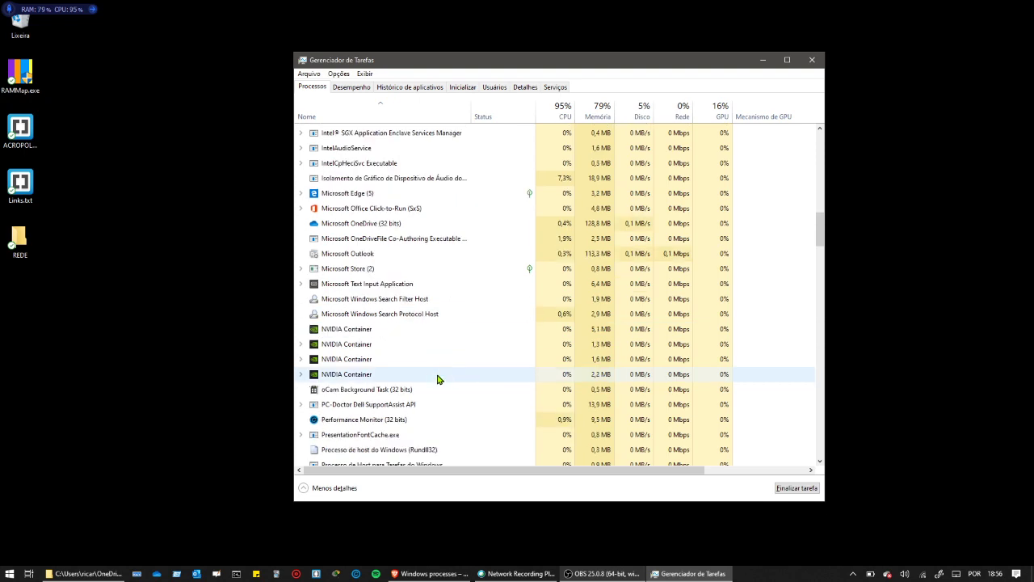
{"action": "scroll", "coordinate": [437, 378], "scroll_direction": "down", "scroll_amount": 2}
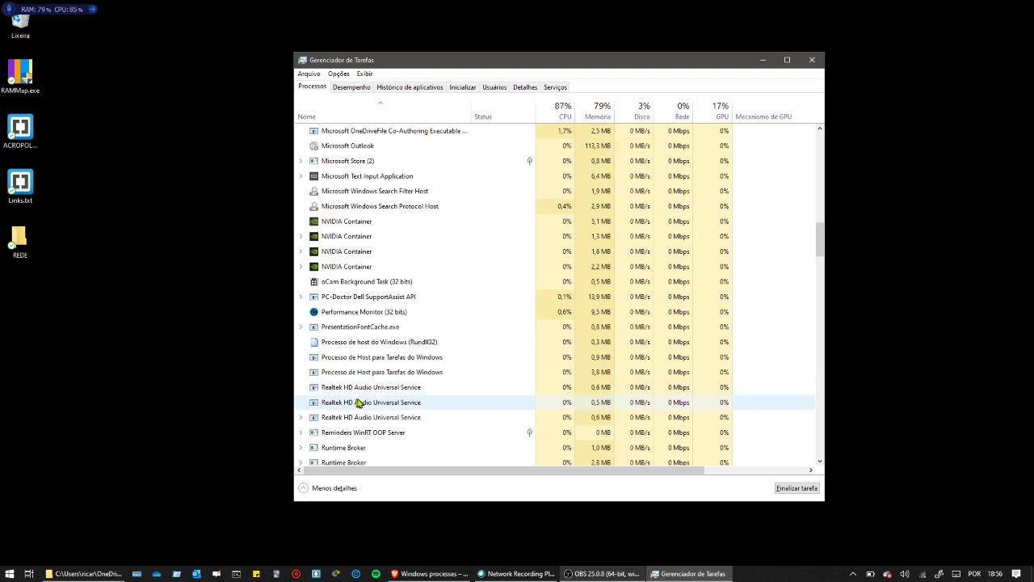
{"action": "scroll", "coordinate": [370, 429], "scroll_direction": "down", "scroll_amount": 5}
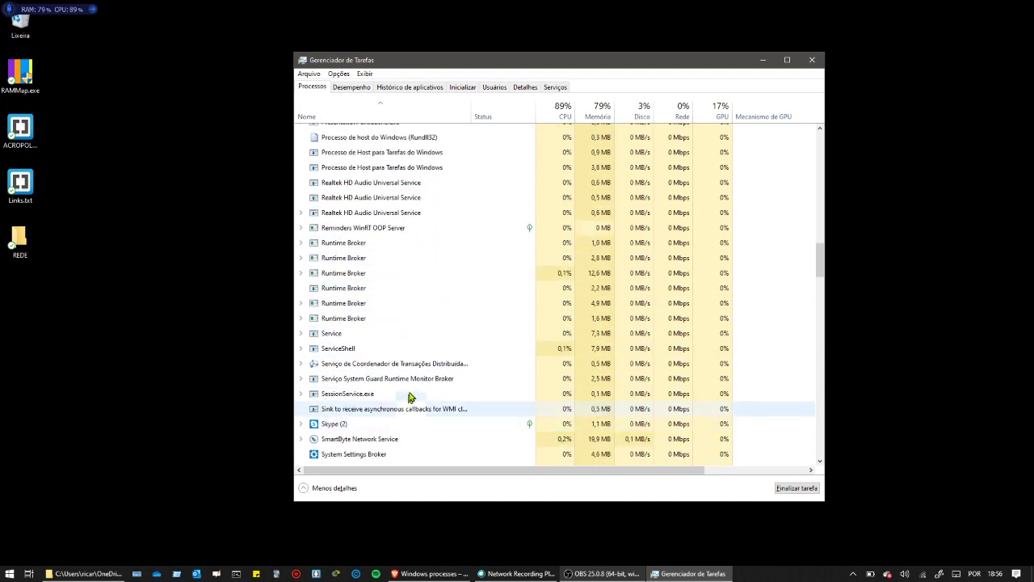
{"action": "scroll", "coordinate": [434, 430], "scroll_direction": "down", "scroll_amount": 4}
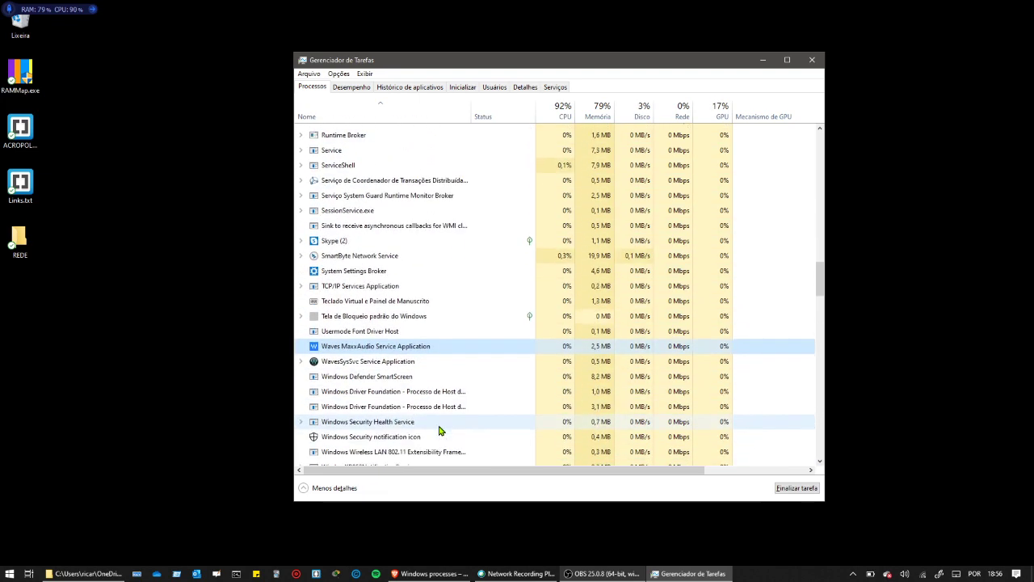
{"action": "scroll", "coordinate": [440, 431], "scroll_direction": "down", "scroll_amount": 1}
{"action": "scroll", "coordinate": [441, 430], "scroll_direction": "down", "scroll_amount": 1}
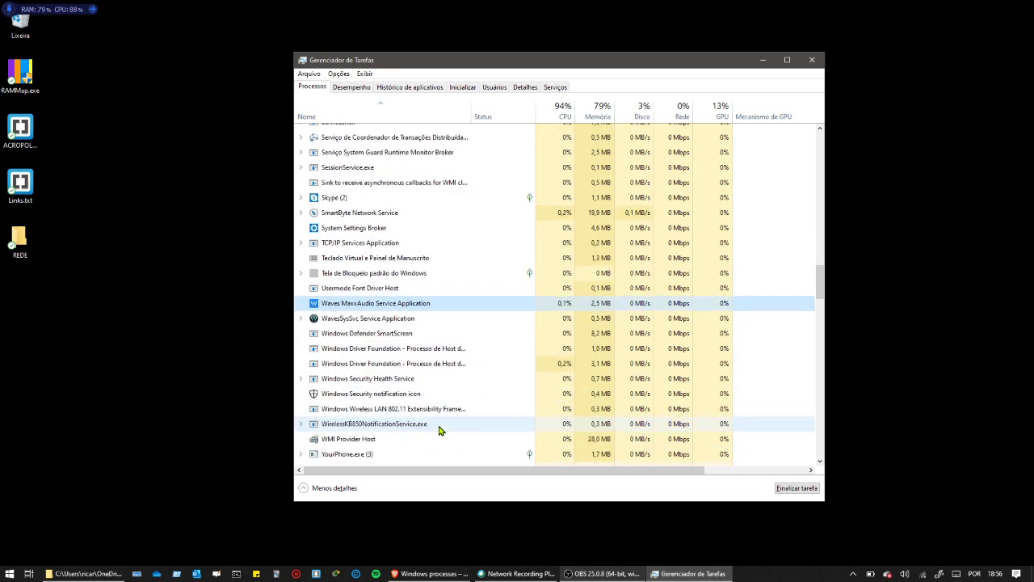
{"action": "scroll", "coordinate": [440, 430], "scroll_direction": "down", "scroll_amount": 1}
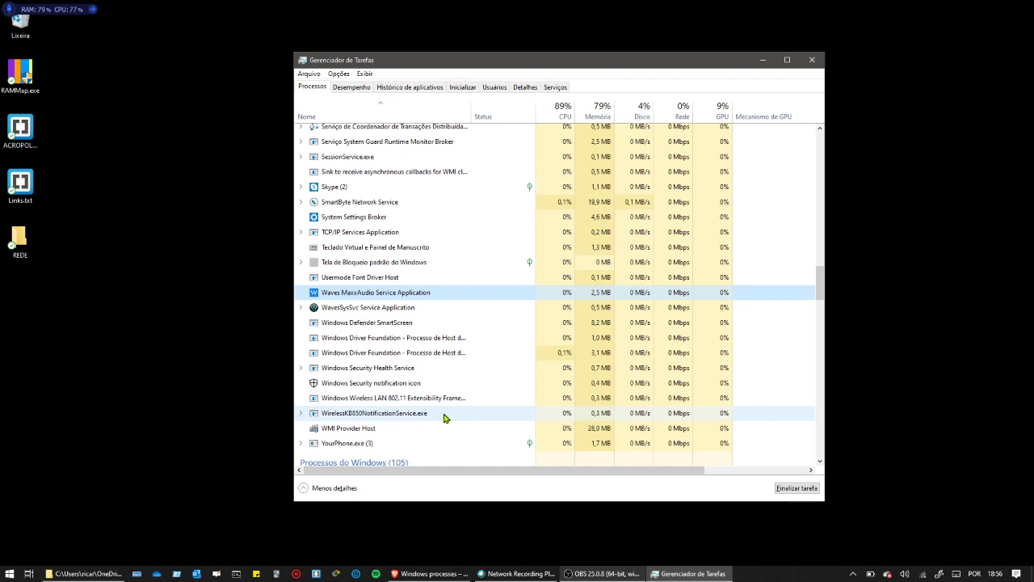
{"action": "scroll", "coordinate": [442, 416], "scroll_direction": "up", "scroll_amount": 12}
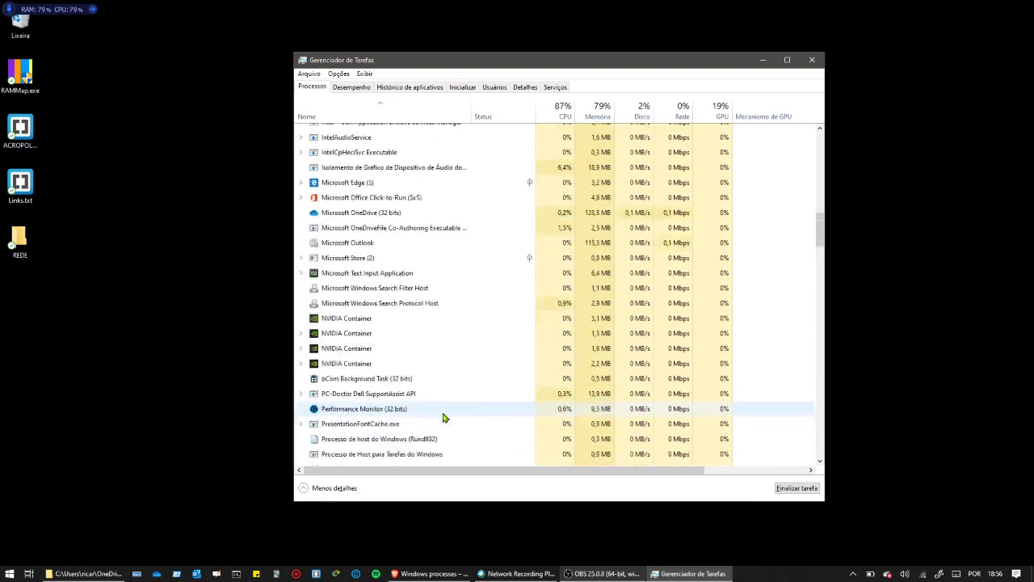
{"action": "scroll", "coordinate": [443, 417], "scroll_direction": "up", "scroll_amount": 12}
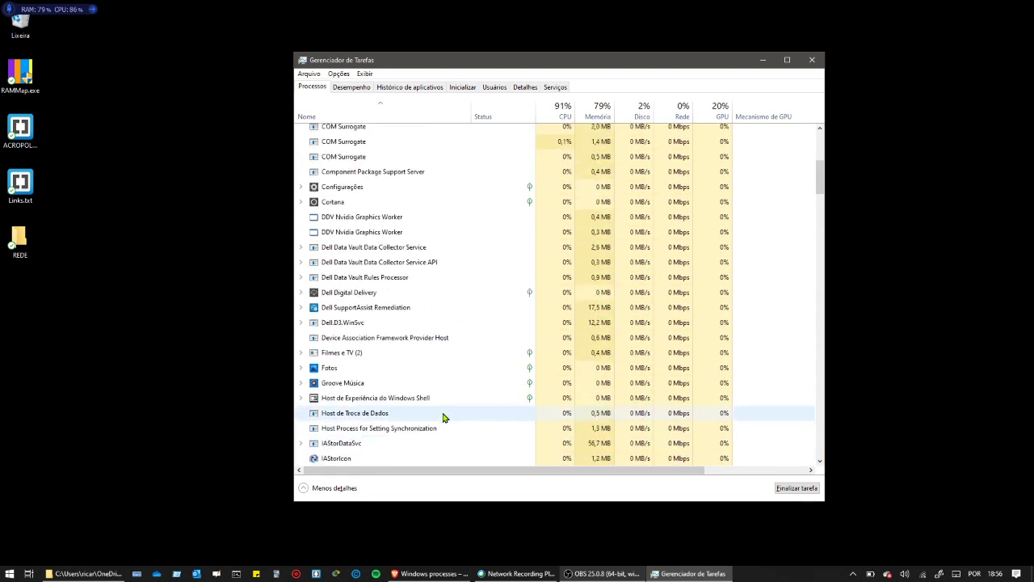
{"action": "scroll", "coordinate": [443, 417], "scroll_direction": "up", "scroll_amount": 7}
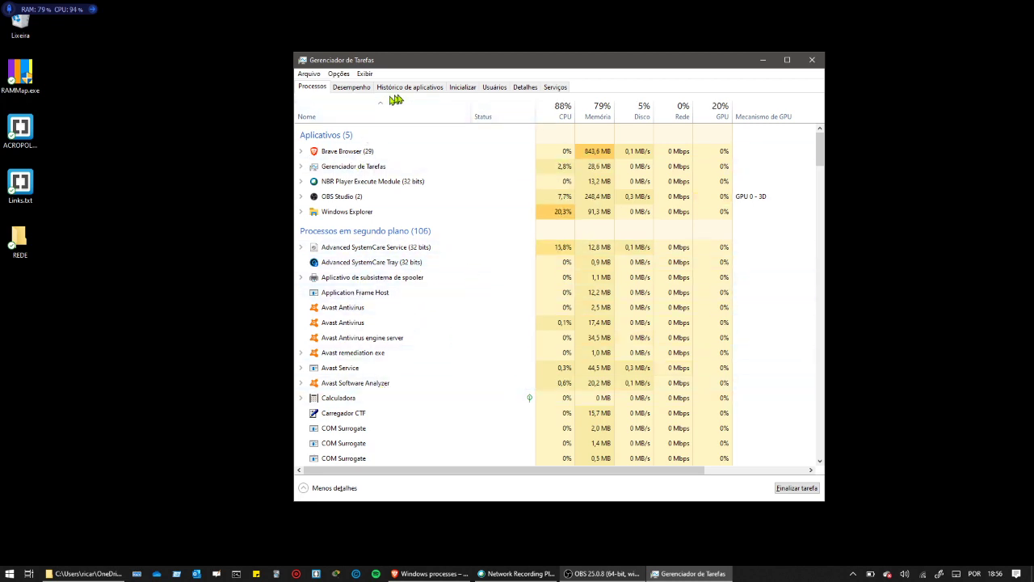
Step: Compare the running processes list with the CPU performance graph and statistics, ending on the CPU view
{"action": "left_click", "coordinate": [363, 89]}
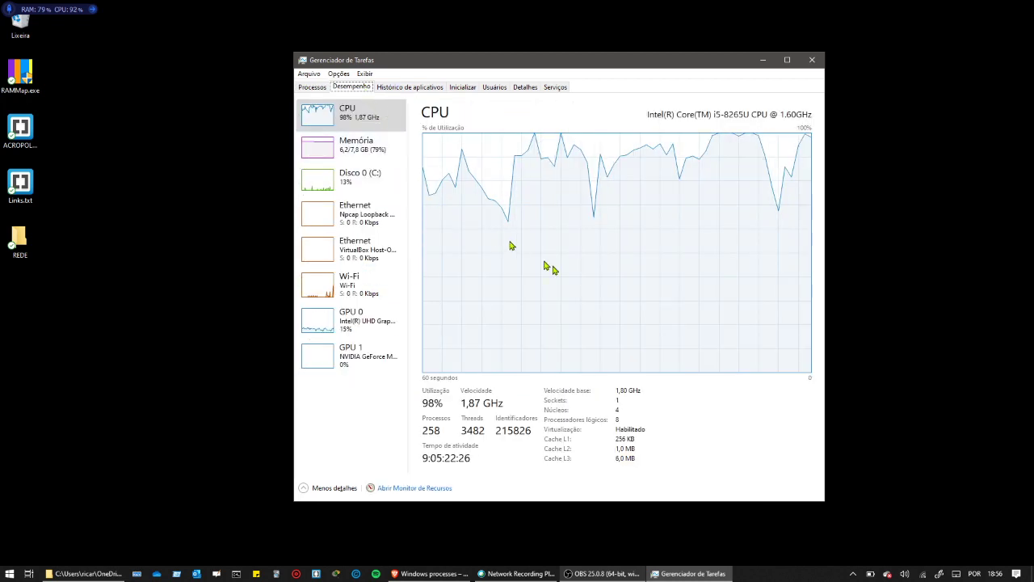
{"action": "left_click", "coordinate": [301, 86]}
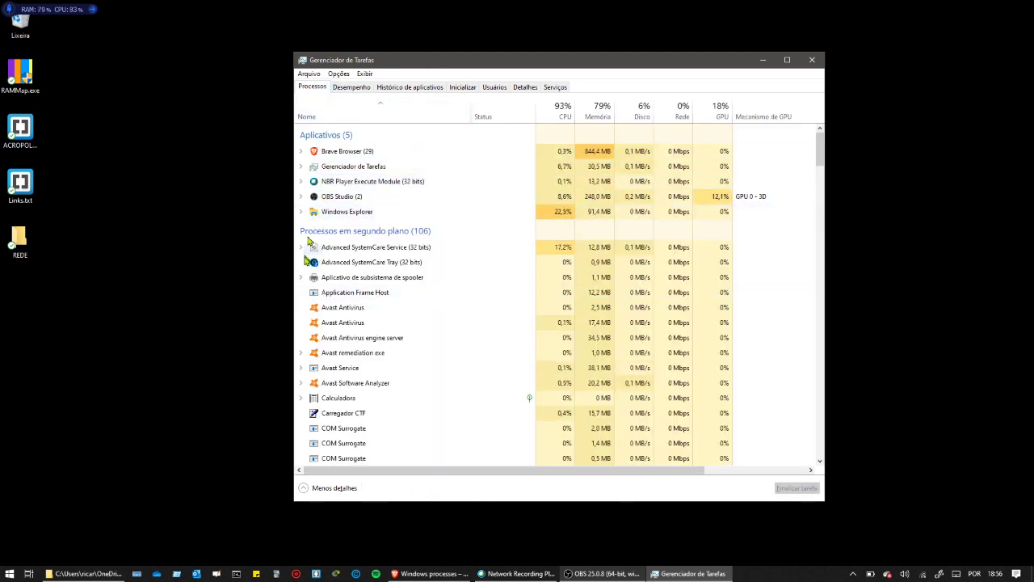
{"action": "left_click", "coordinate": [363, 89]}
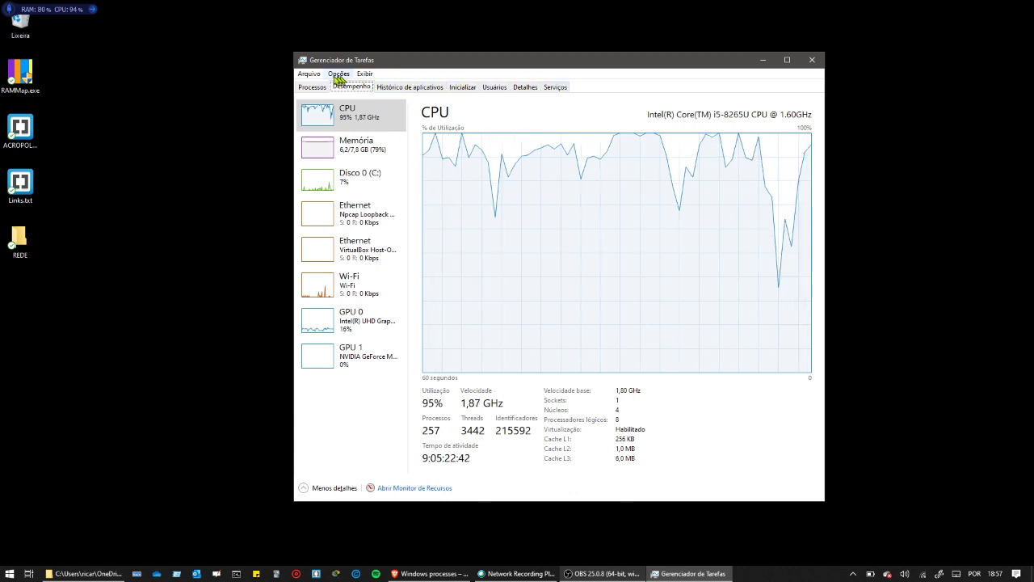
{"action": "left_click", "coordinate": [313, 88]}
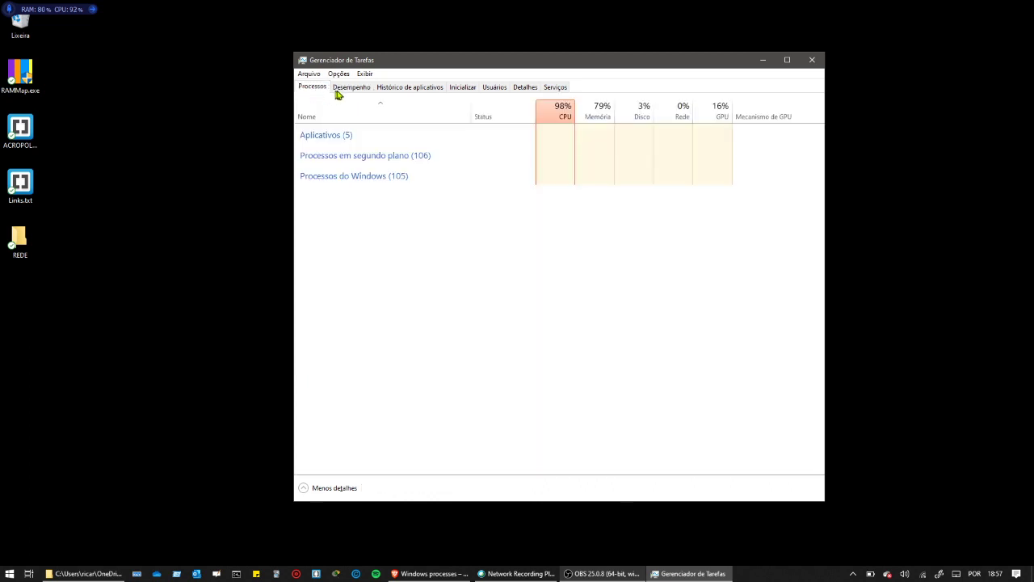
{"action": "left_click", "coordinate": [353, 87]}
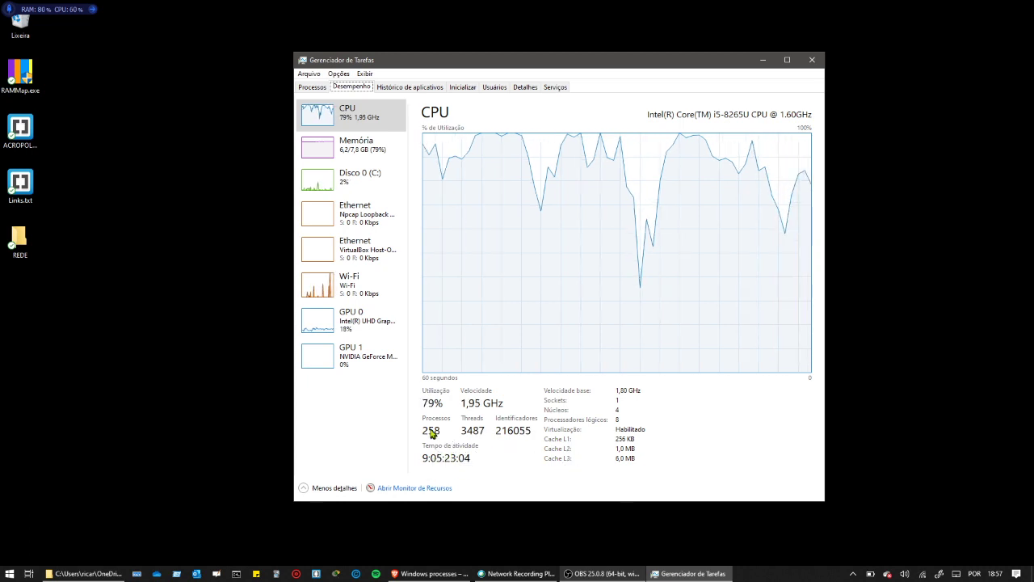
Step: View the performance details of the memory and of Disk 0 (C:)
{"action": "left_click", "coordinate": [361, 156]}
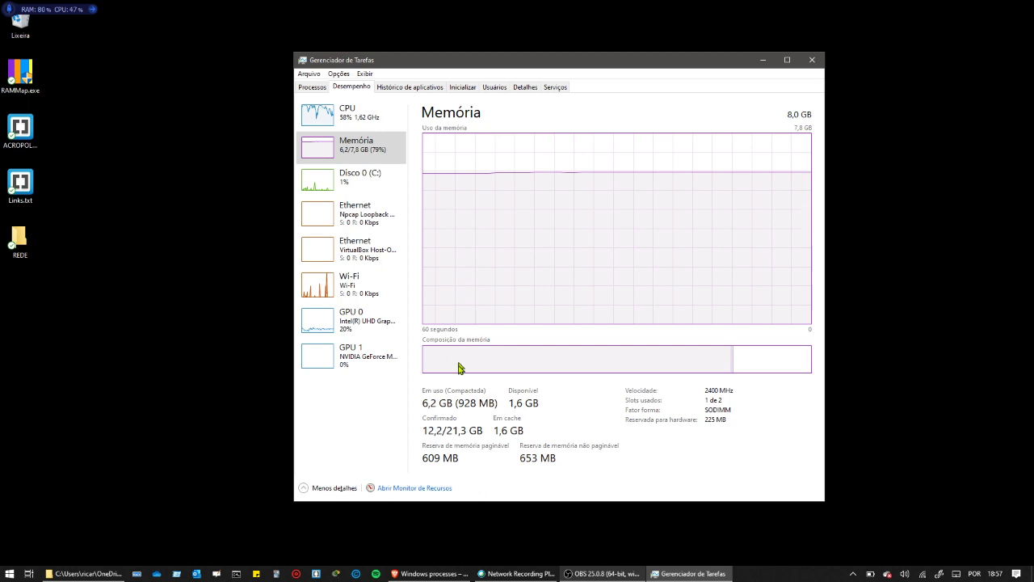
{"action": "right_click", "coordinate": [361, 149]}
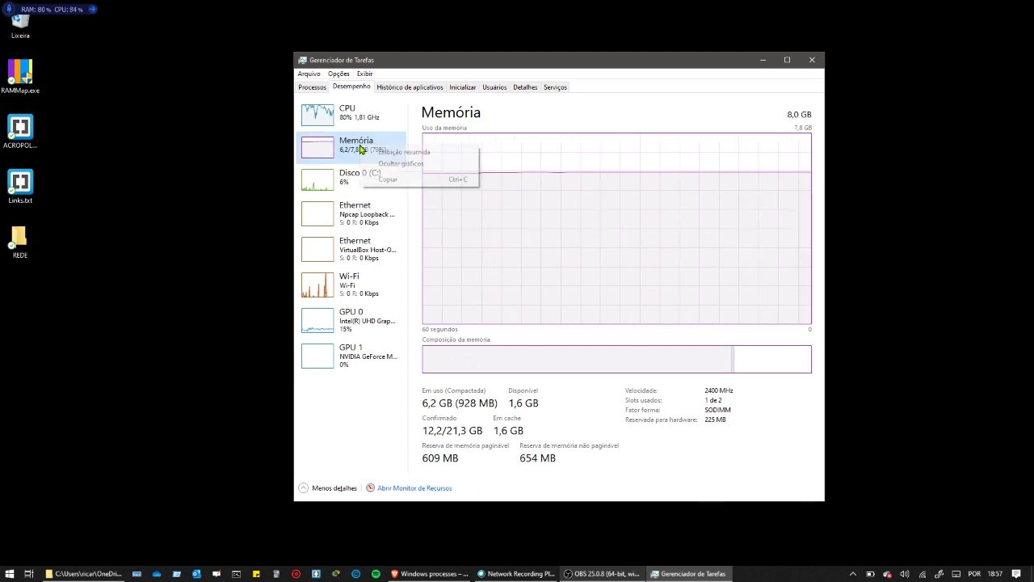
{"action": "left_click", "coordinate": [554, 249]}
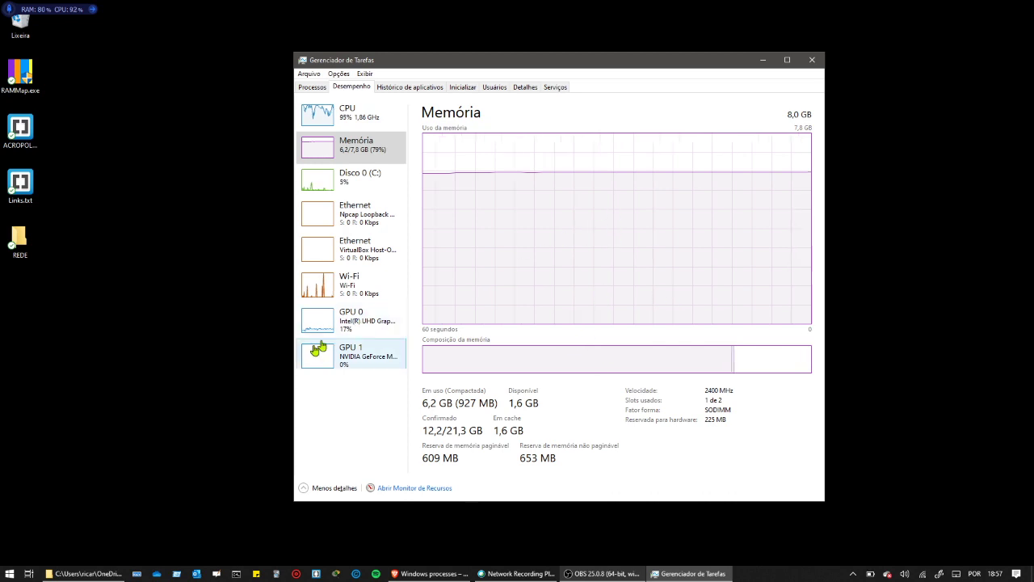
{"action": "left_click", "coordinate": [323, 175]}
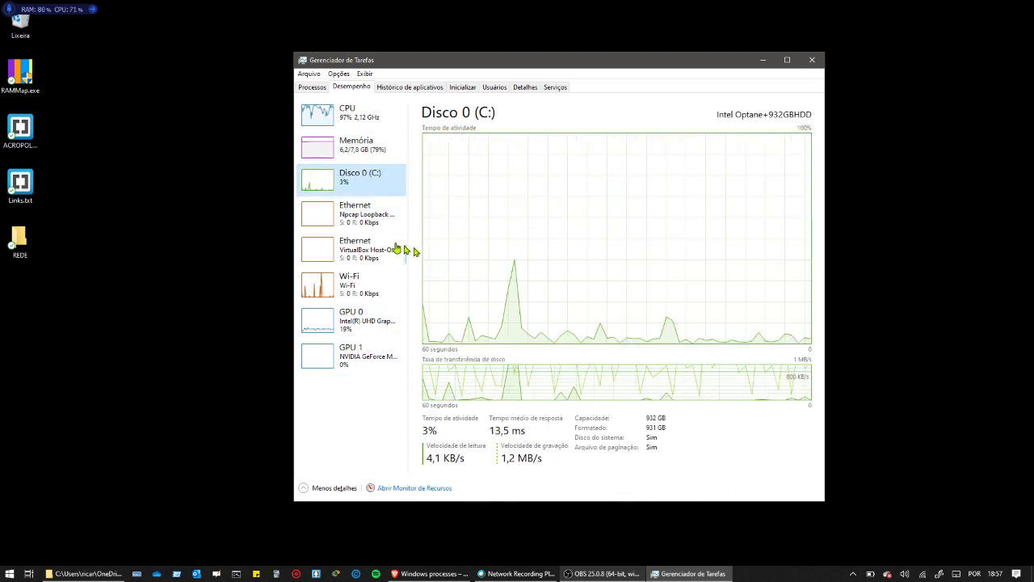
Step: View the performance details of both Ethernet adapters, the Wi-Fi connection and both GPUs, ending on GPU 0
{"action": "left_click", "coordinate": [341, 208]}
{"action": "left_click", "coordinate": [351, 251]}
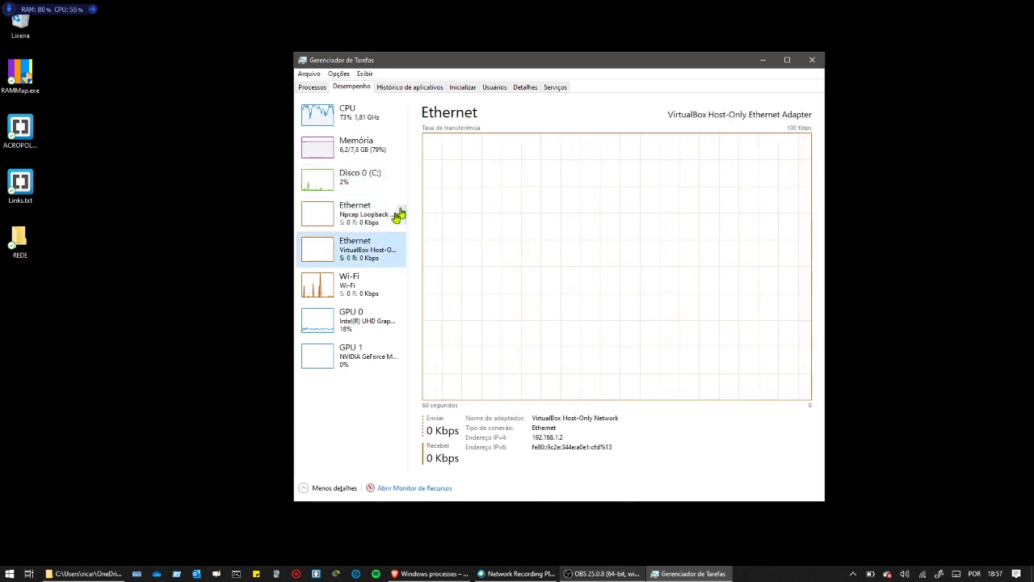
{"action": "left_click", "coordinate": [358, 291]}
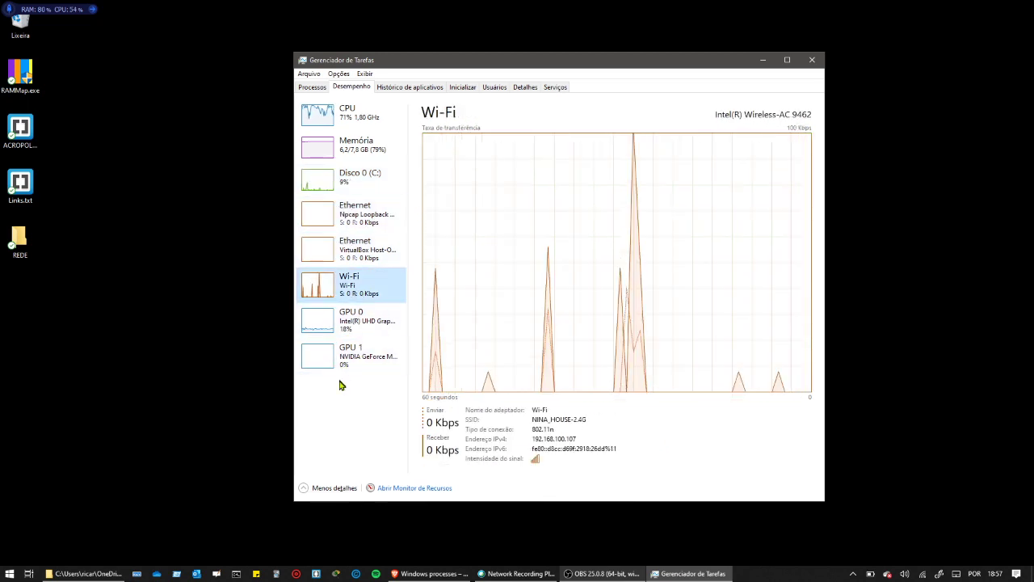
{"action": "left_click", "coordinate": [353, 327]}
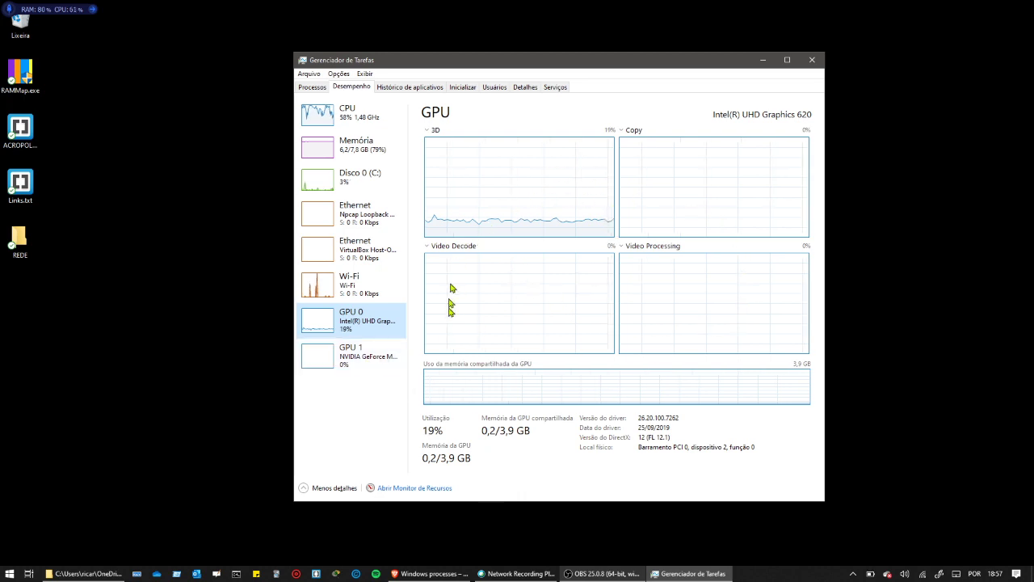
{"action": "left_click", "coordinate": [367, 360]}
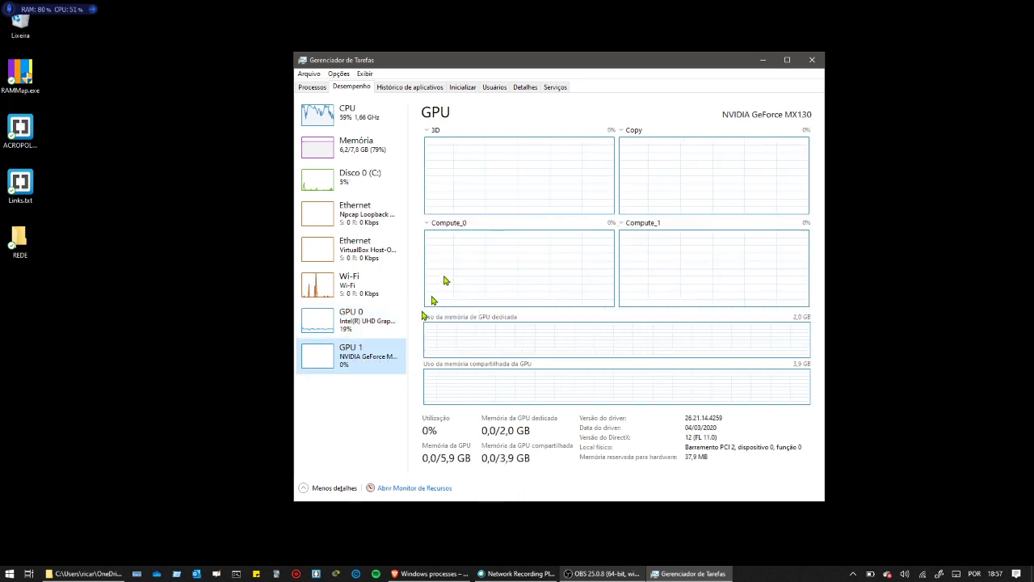
{"action": "left_click", "coordinate": [369, 328]}
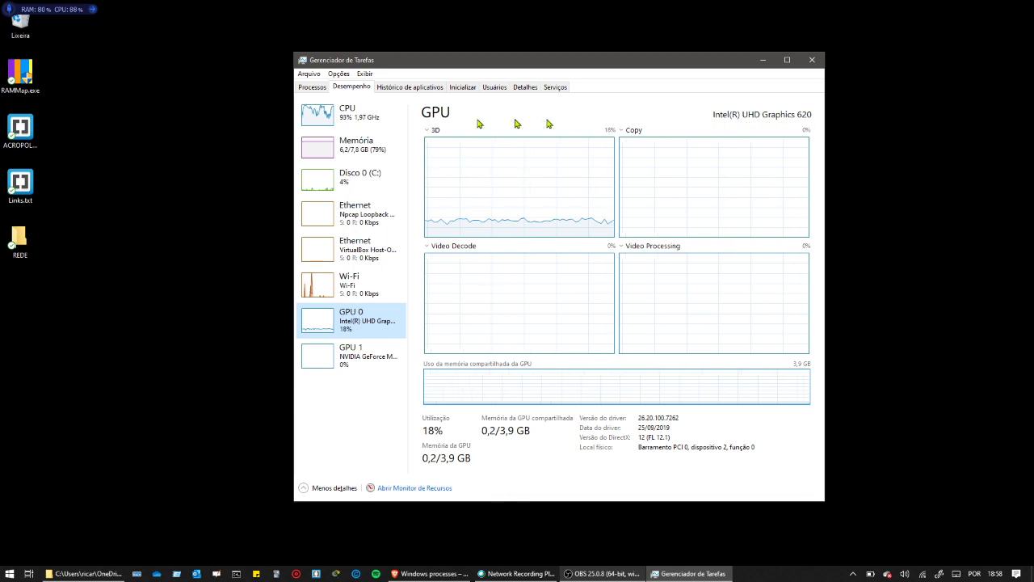
Step: Sort the running processes by memory usage from highest to lowest and select the Brave Browser process
{"action": "left_click", "coordinate": [315, 86]}
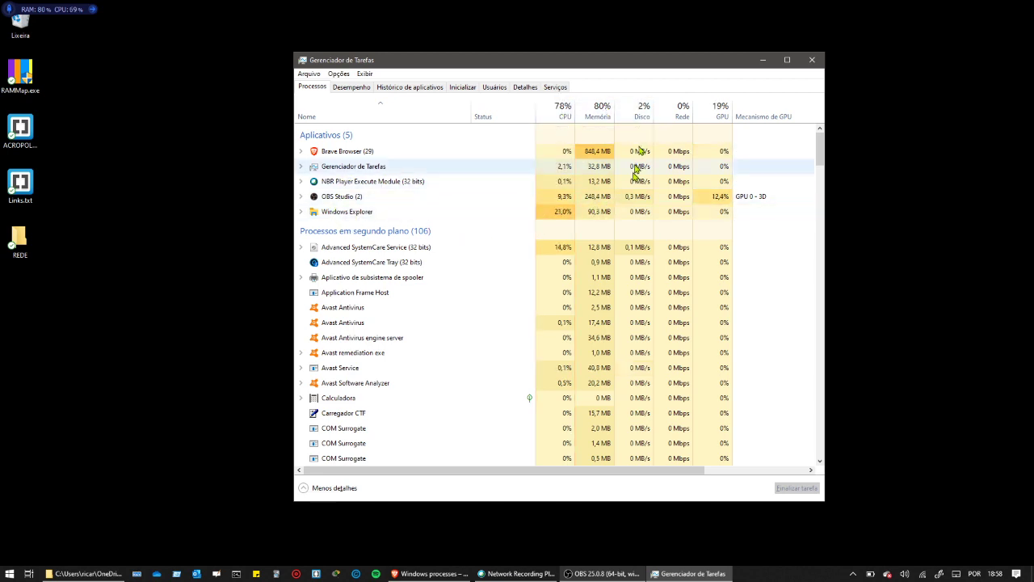
{"action": "left_click", "coordinate": [598, 120]}
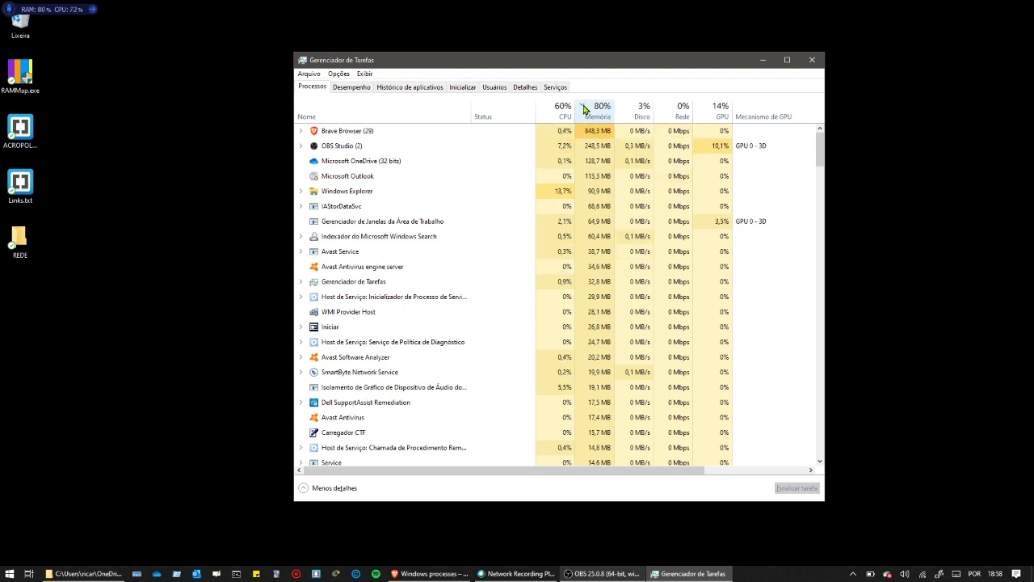
{"action": "left_click", "coordinate": [585, 110]}
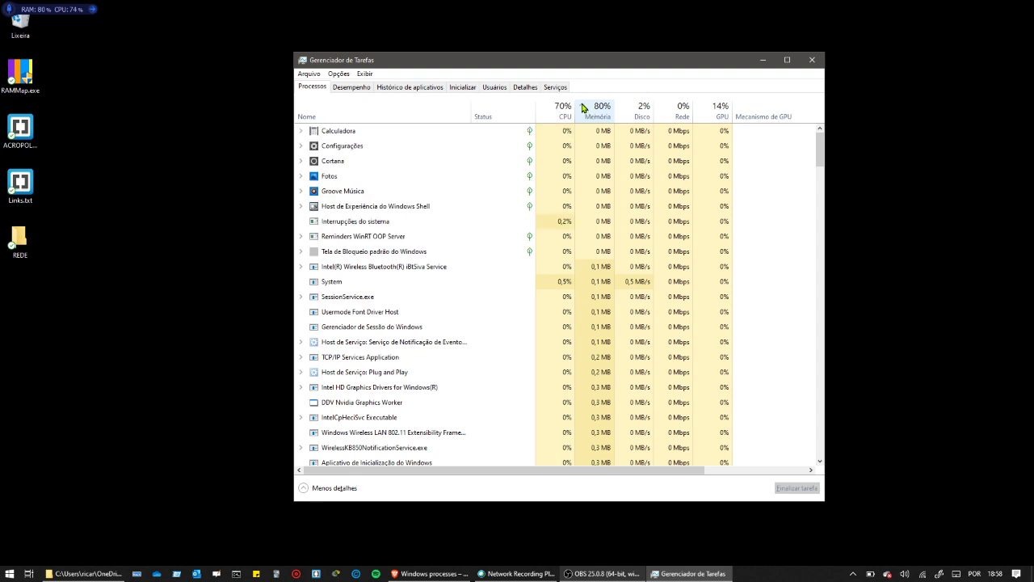
{"action": "left_click", "coordinate": [589, 121]}
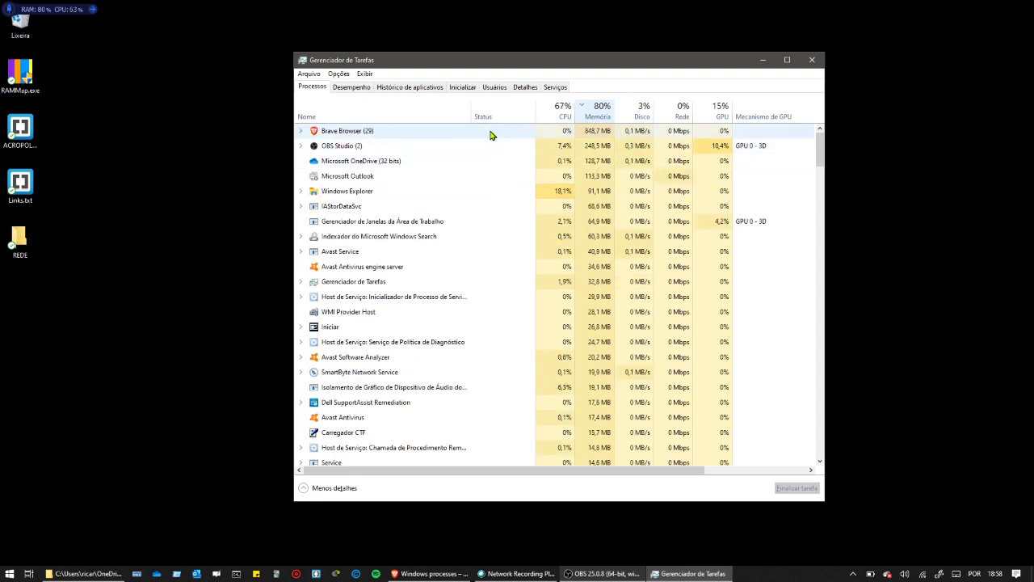
{"action": "left_click", "coordinate": [399, 131]}
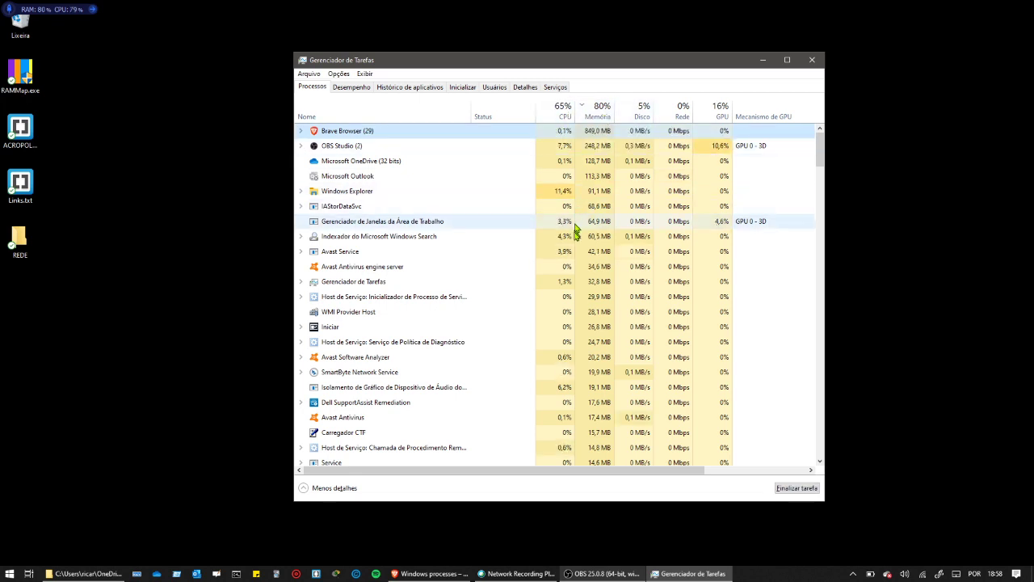
Step: Check the memory performance graph, and return to the process list sorted by memory usage from highest to lowest
{"action": "left_click", "coordinate": [356, 87]}
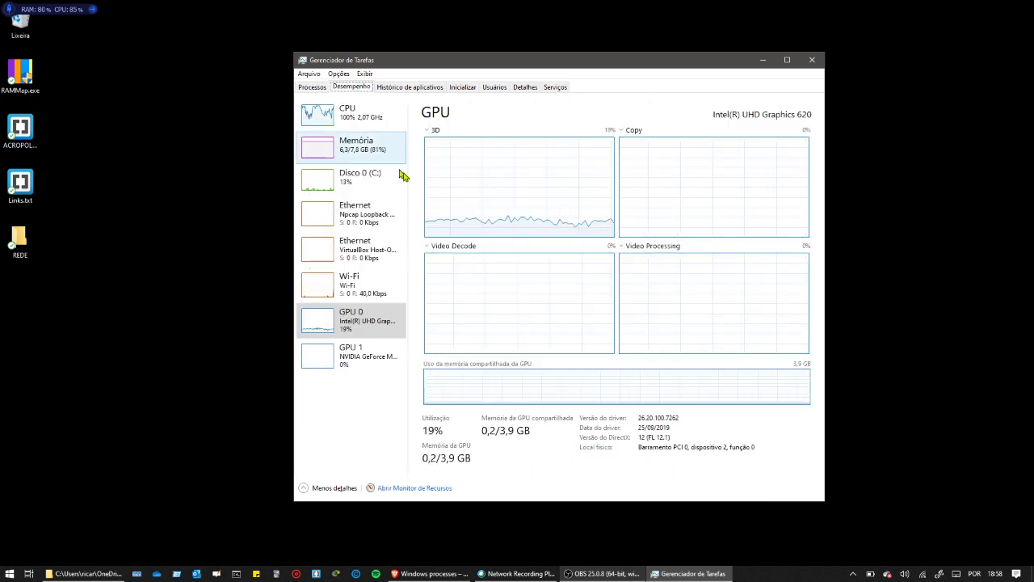
{"action": "left_click", "coordinate": [340, 143]}
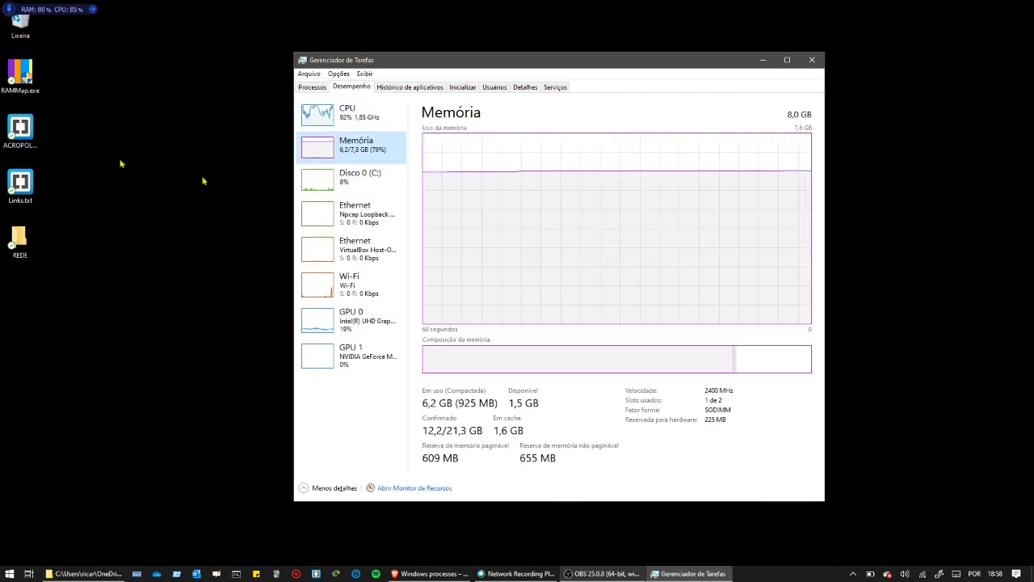
{"action": "left_click", "coordinate": [314, 88]}
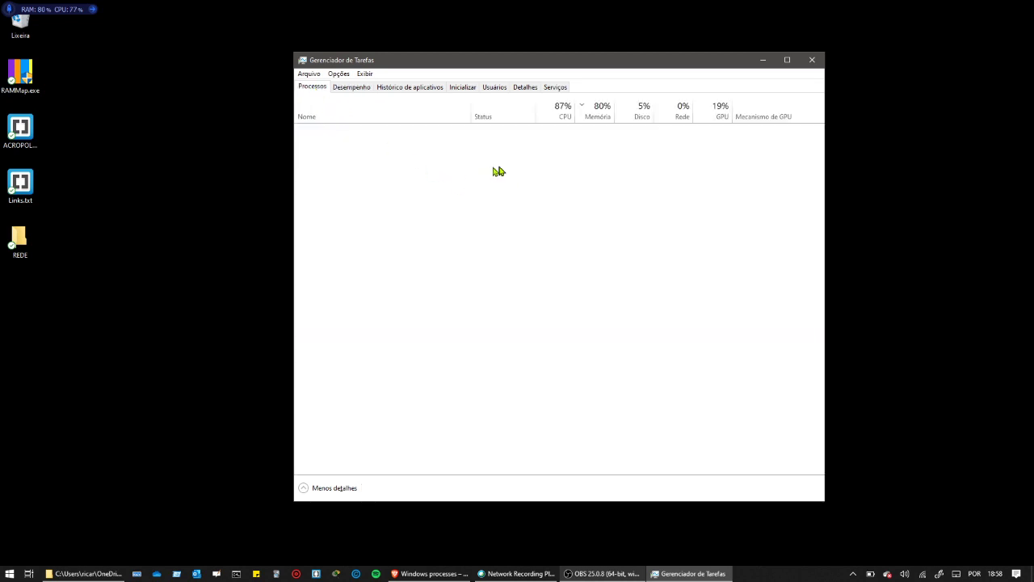
{"action": "left_click", "coordinate": [600, 116]}
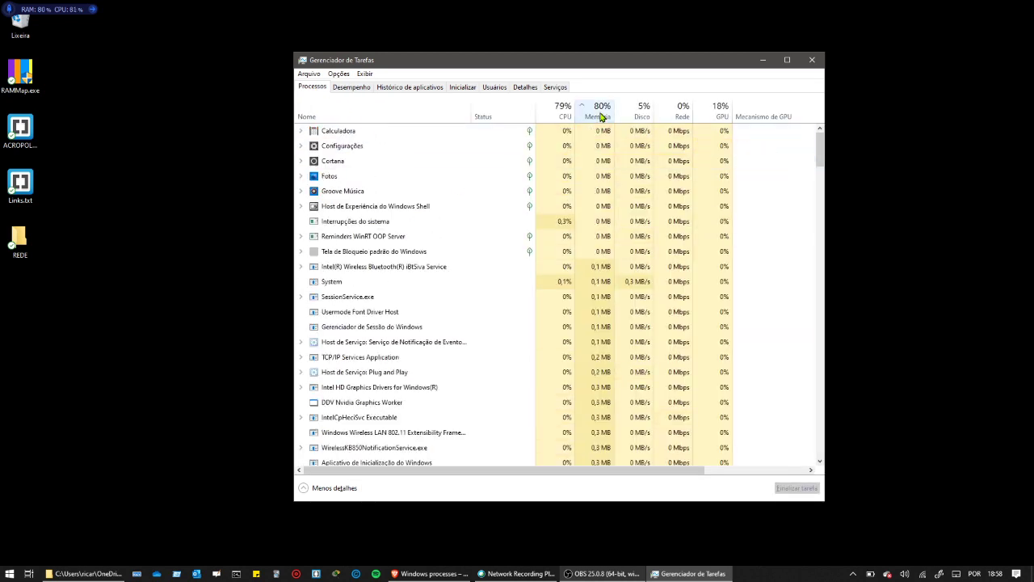
{"action": "left_click", "coordinate": [599, 117]}
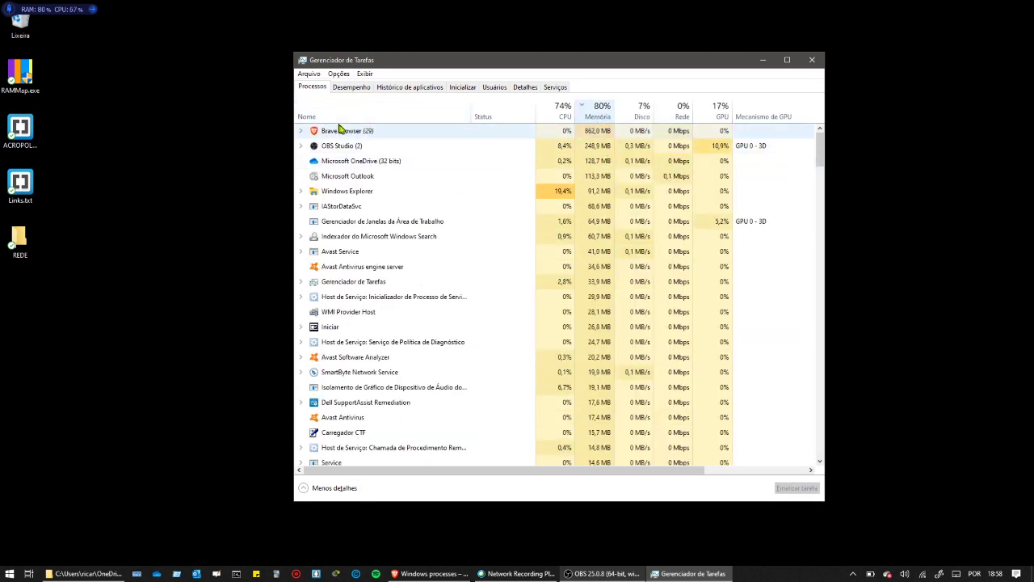
Step: Sort the processes by highest CPU usage and open the properties of the igfxEM Module process
{"action": "left_click", "coordinate": [562, 117]}
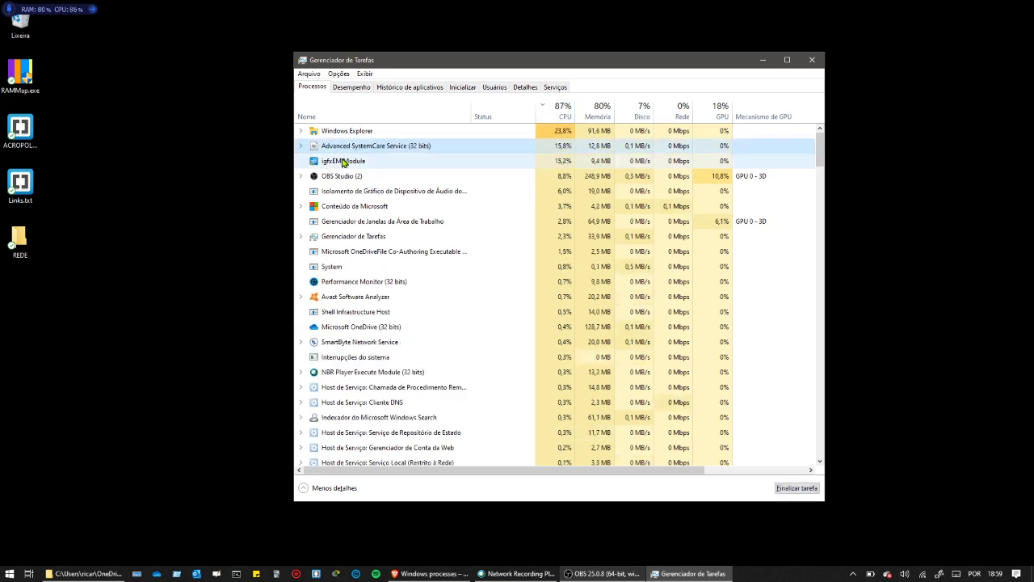
{"action": "left_click", "coordinate": [335, 149]}
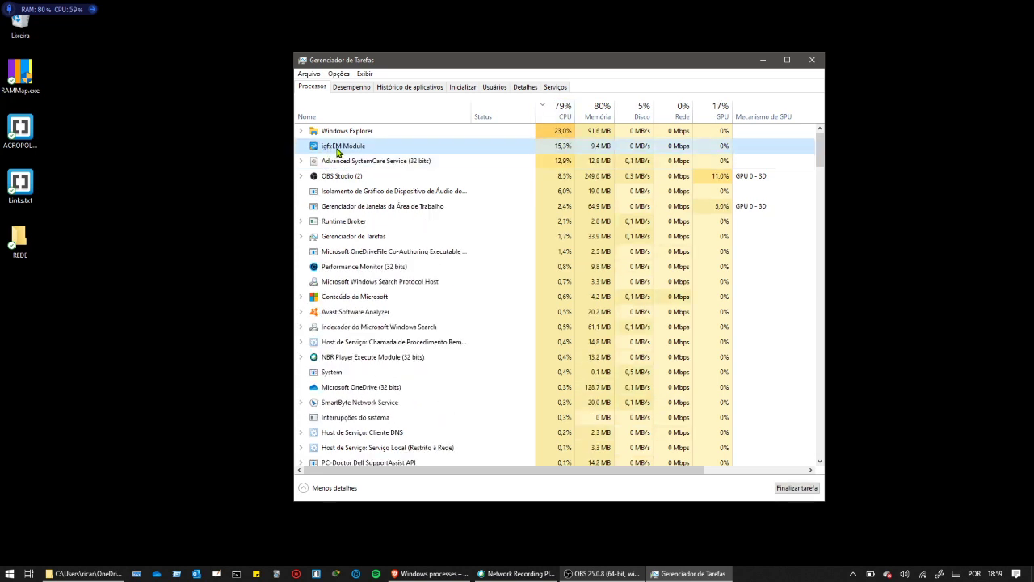
{"action": "right_click", "coordinate": [349, 148]}
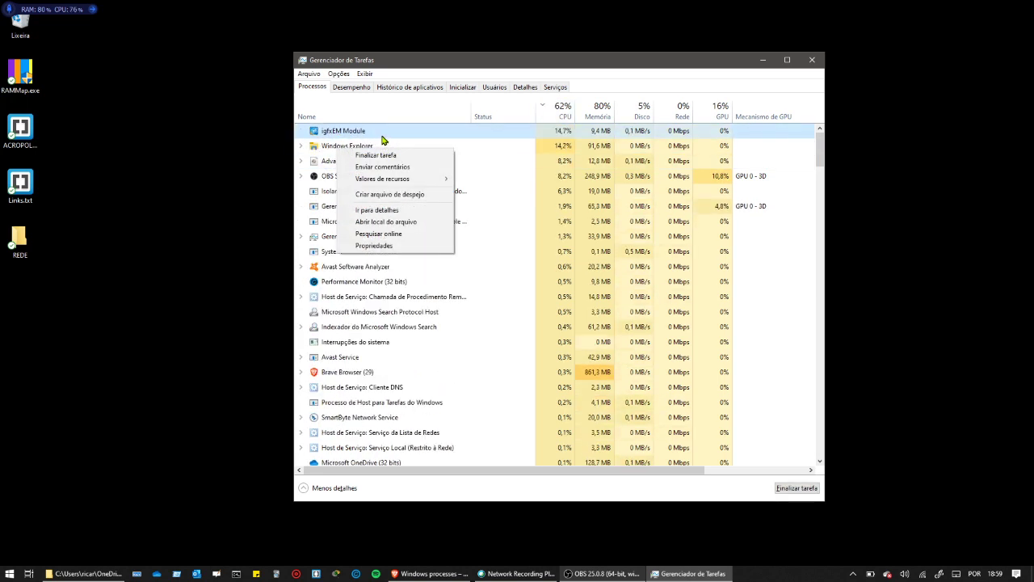
{"action": "right_click", "coordinate": [385, 139]}
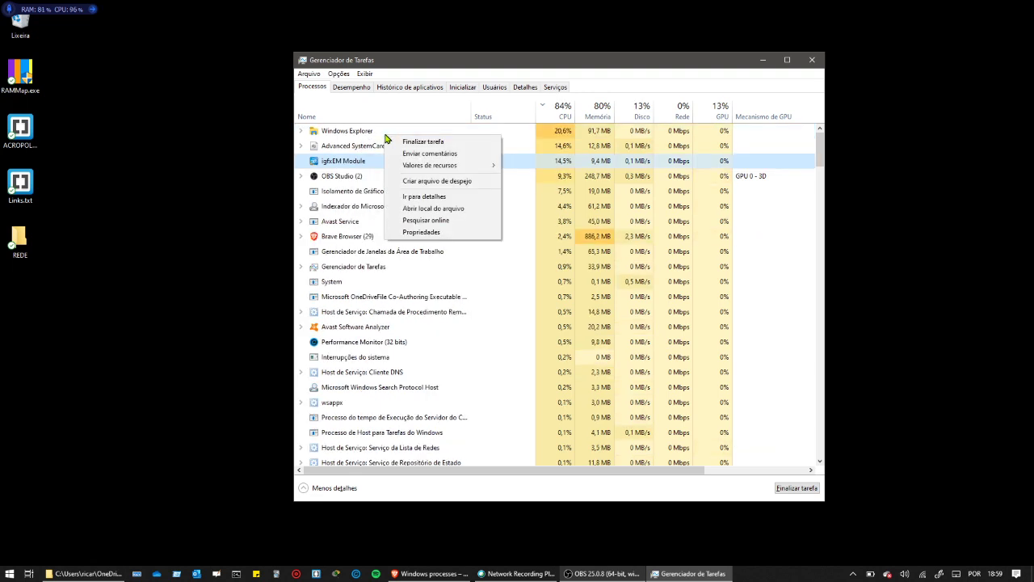
{"action": "left_click", "coordinate": [419, 233]}
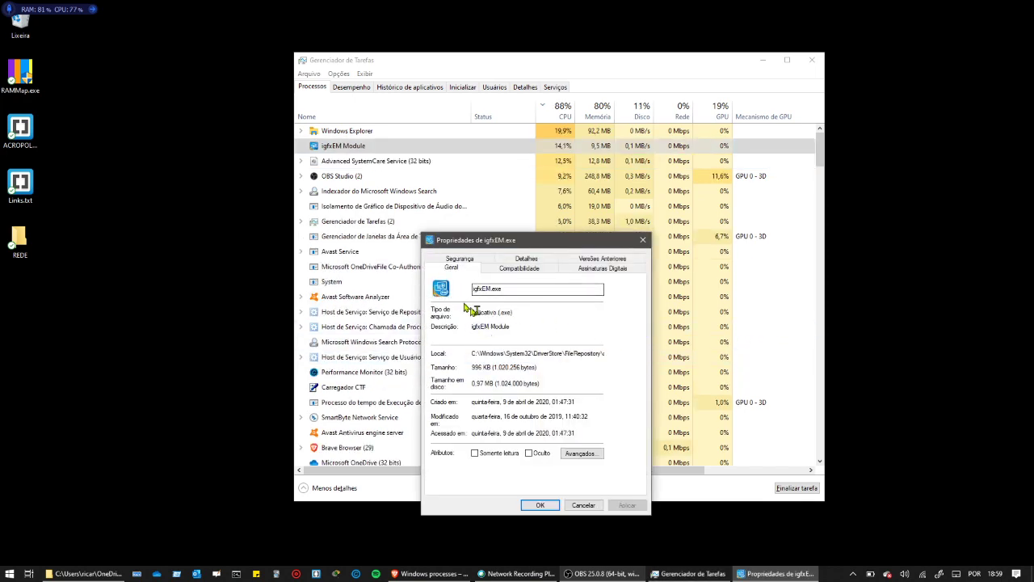
Step: Inspect the description and location in the igfxEM Module properties and copy the file name igfxEM.exe
{"action": "mouse_move", "coordinate": [474, 326]}
{"action": "left_mouse_down"}
{"action": "mouse_move", "coordinate": [491, 327]}
{"action": "mouse_move", "coordinate": [478, 327]}
{"action": "left_mouse_up"}
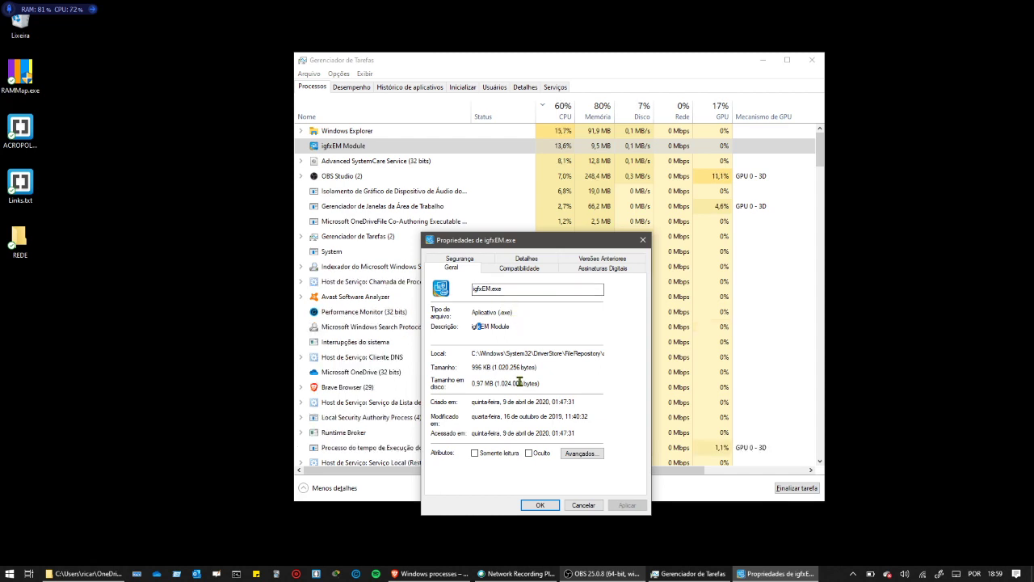
{"action": "left_click_drag", "start_coordinate": [556, 356], "coordinate": [622, 358]}
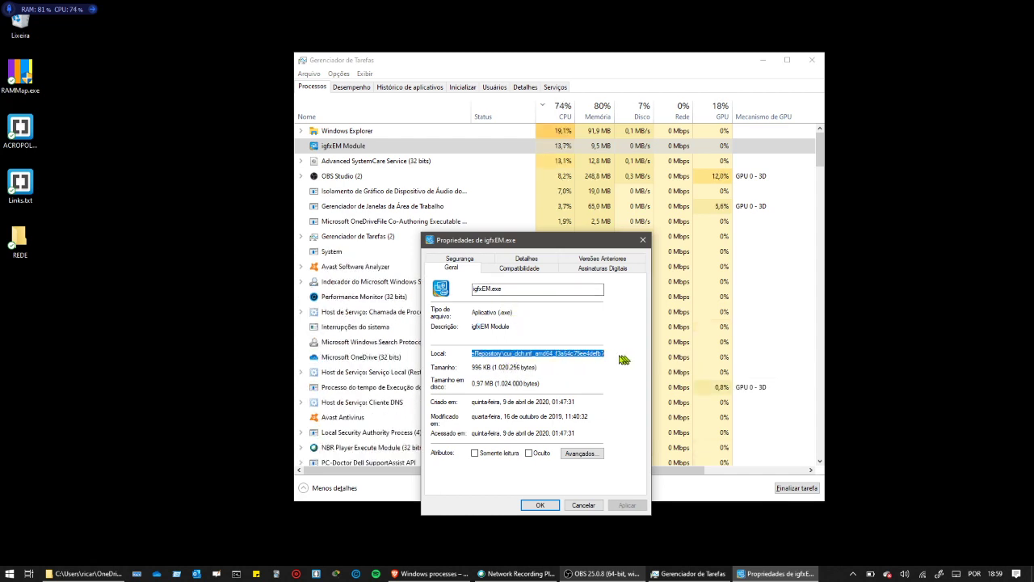
{"action": "left_click", "coordinate": [583, 353]}
{"action": "left_click_drag", "start_coordinate": [517, 288], "coordinate": [464, 286]}
{"action": "left_click", "coordinate": [518, 289]}
{"action": "left_click_drag", "start_coordinate": [529, 288], "coordinate": [462, 290]}
{"action": "key", "text": "ctrl+c"}
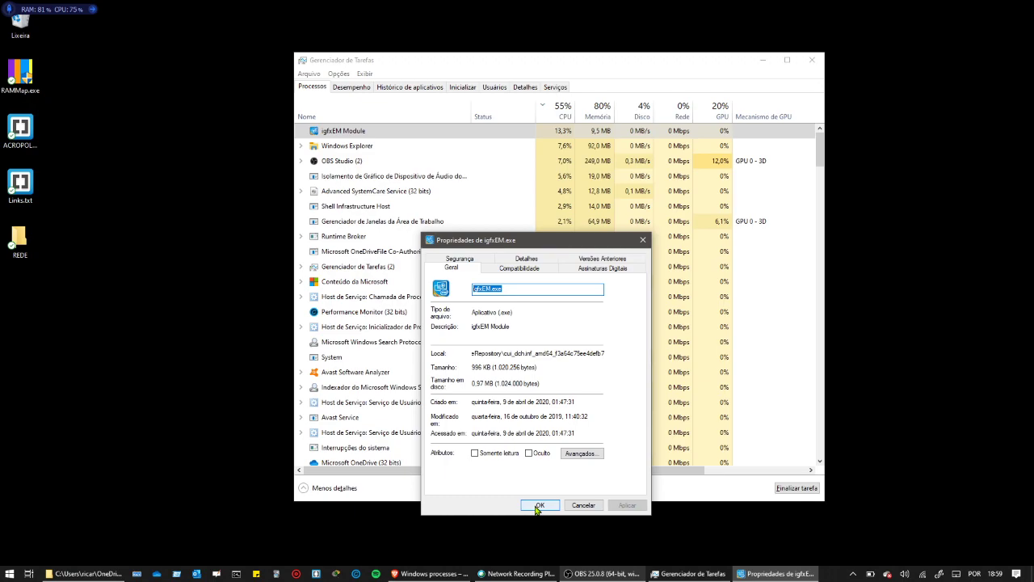
Step: Switch to the File Inspect Library page in the Brave browser and search for the process igfxEM.exe
{"action": "left_click", "coordinate": [452, 572]}
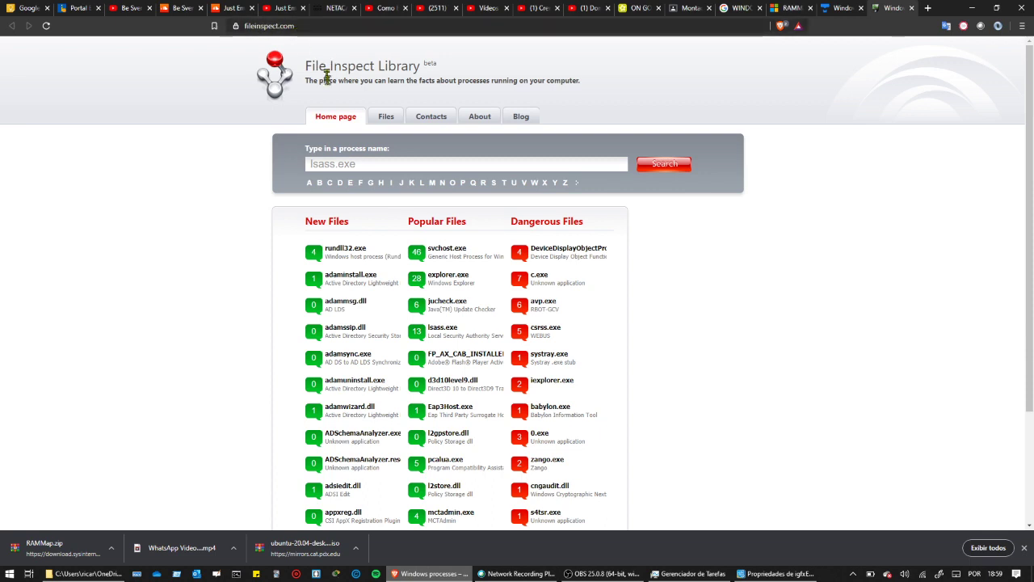
{"action": "left_click", "coordinate": [366, 167]}
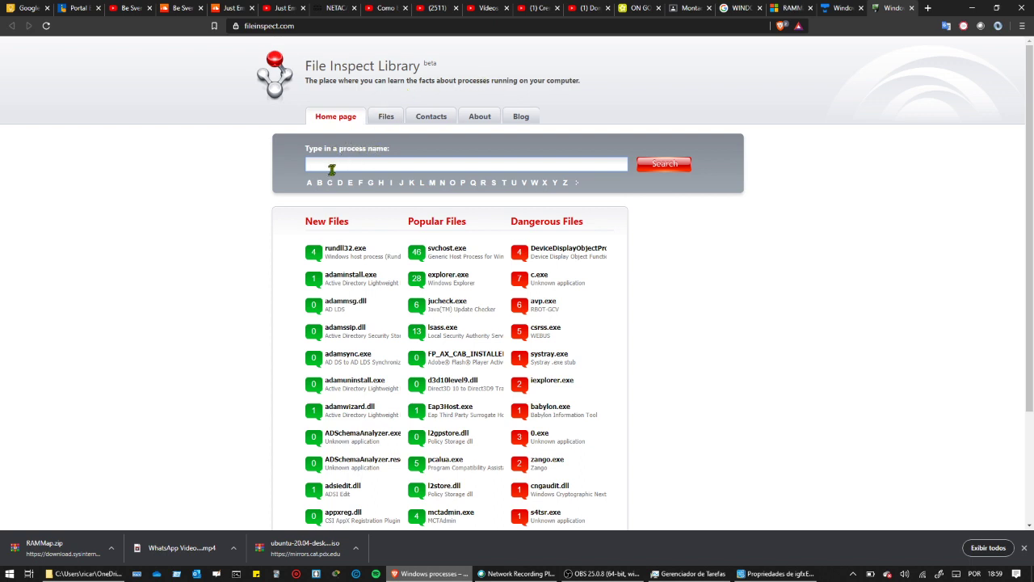
{"action": "key", "text": "ctrl+v"}
{"action": "left_click", "coordinate": [685, 167]}
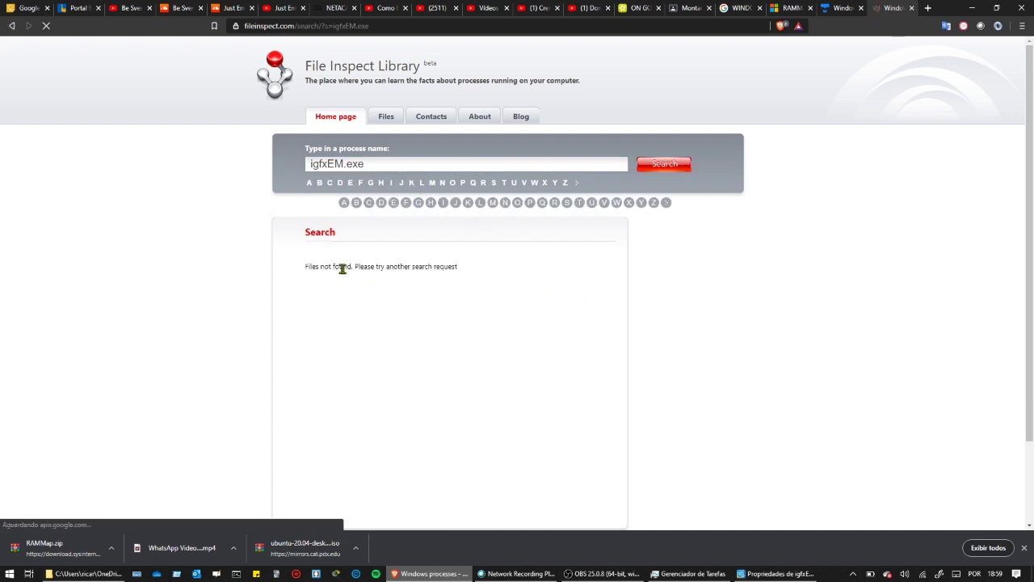
Step: Search the File Inspect Library again with the shortened process name igfxEe
{"action": "double_click", "coordinate": [379, 162]}
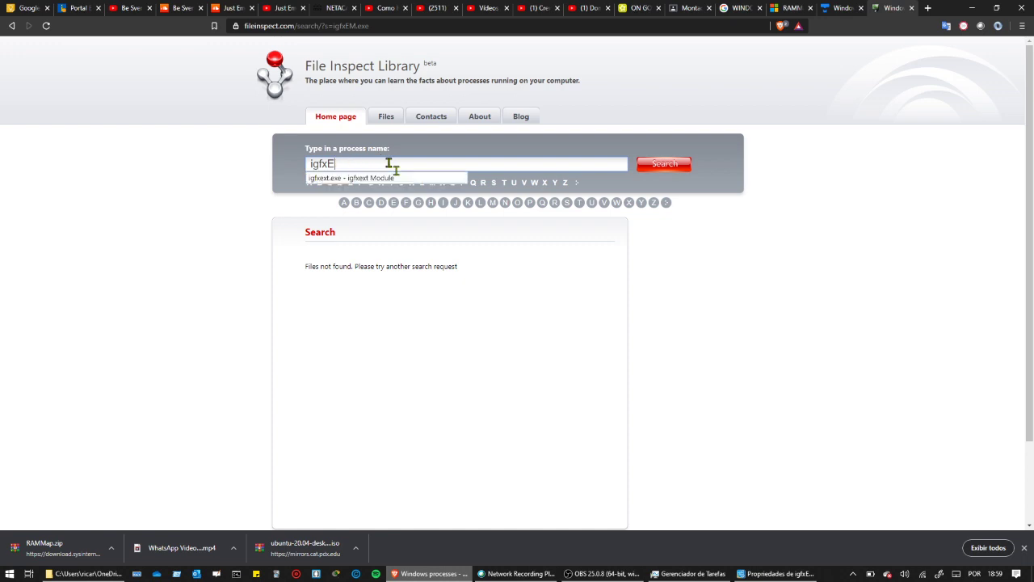
{"action": "type", "text": "igfxEe"}
{"action": "left_click", "coordinate": [667, 169]}
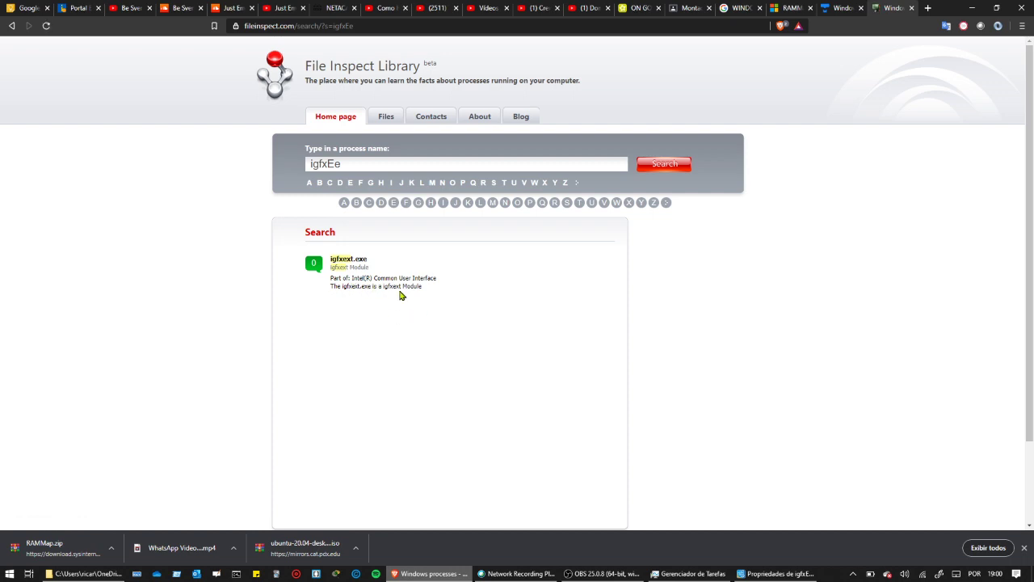
Step: Enlarge the page to 140%, read the search result's description and open the igfxext.exe file page
{"action": "scroll", "coordinate": [400, 295], "scroll_direction": "up", "scroll_amount": 3}
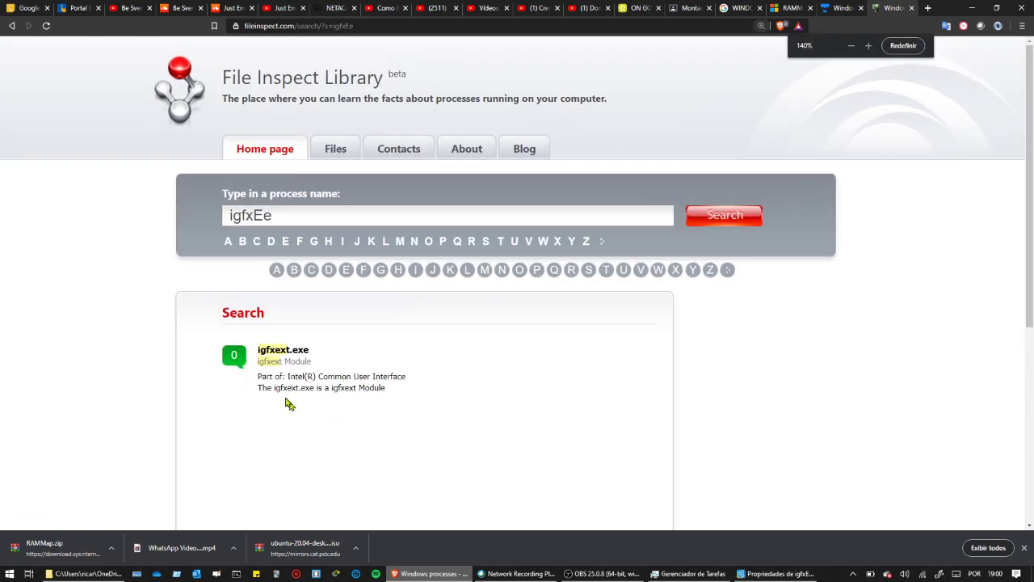
{"action": "mouse_move", "coordinate": [295, 379]}
{"action": "left_mouse_down"}
{"action": "mouse_move", "coordinate": [348, 380]}
{"action": "mouse_move", "coordinate": [363, 395]}
{"action": "mouse_move", "coordinate": [388, 380]}
{"action": "mouse_move", "coordinate": [315, 380]}
{"action": "left_mouse_up"}
{"action": "left_click", "coordinate": [291, 378]}
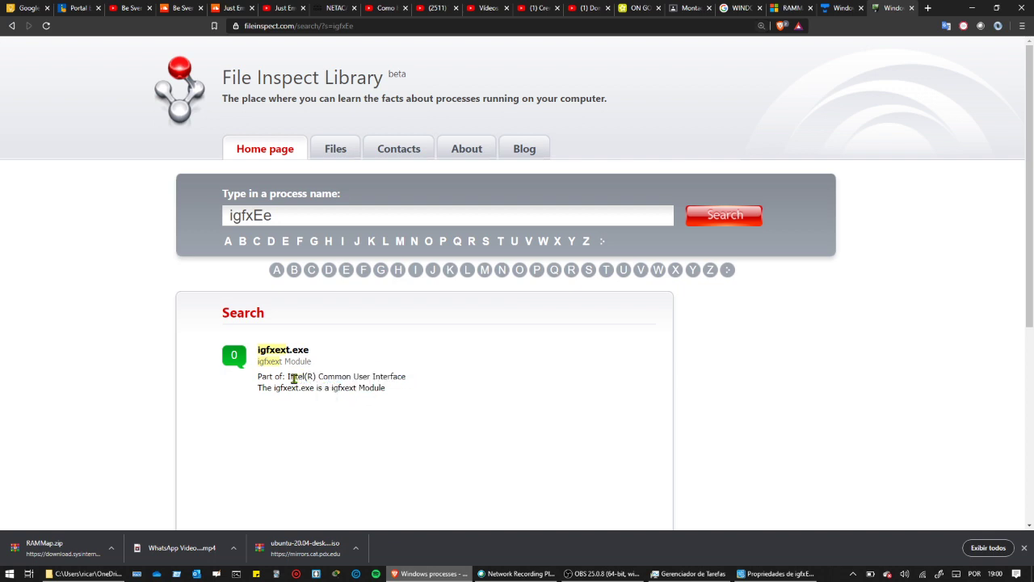
{"action": "double_click", "coordinate": [295, 376]}
{"action": "left_click", "coordinate": [398, 394]}
{"action": "left_click_drag", "start_coordinate": [264, 374], "coordinate": [292, 380]}
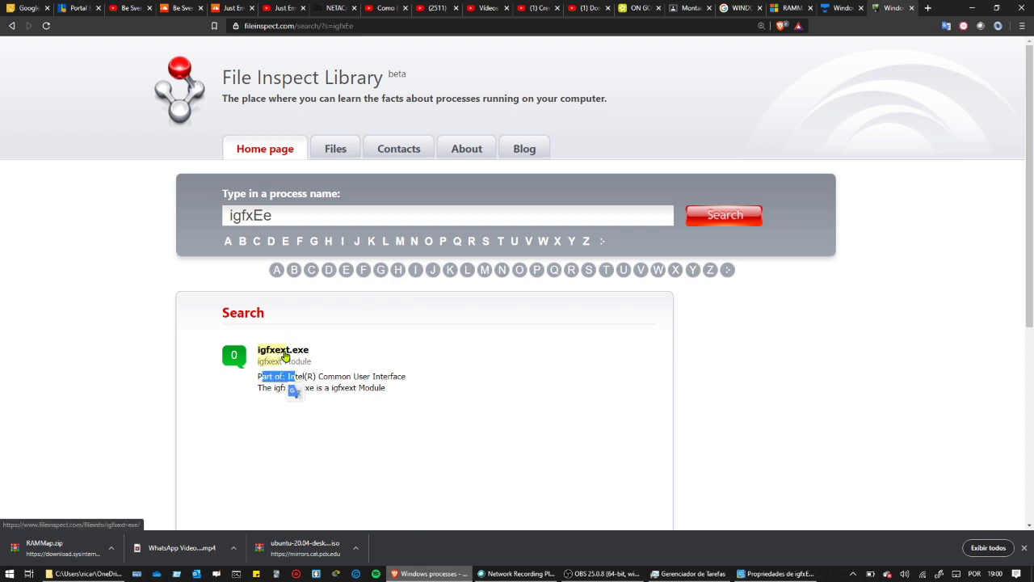
{"action": "left_click", "coordinate": [284, 352]}
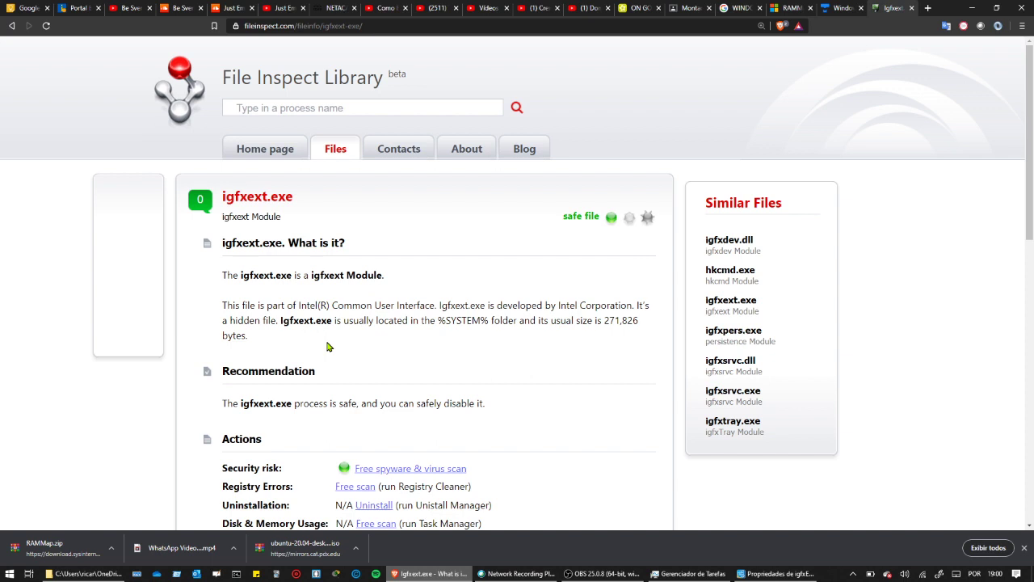
Step: Examine the recommendation, actions and file details of igfxext.exe, highlighting the process, common path and file sizes
{"action": "scroll", "coordinate": [453, 339], "scroll_direction": "down", "scroll_amount": 2}
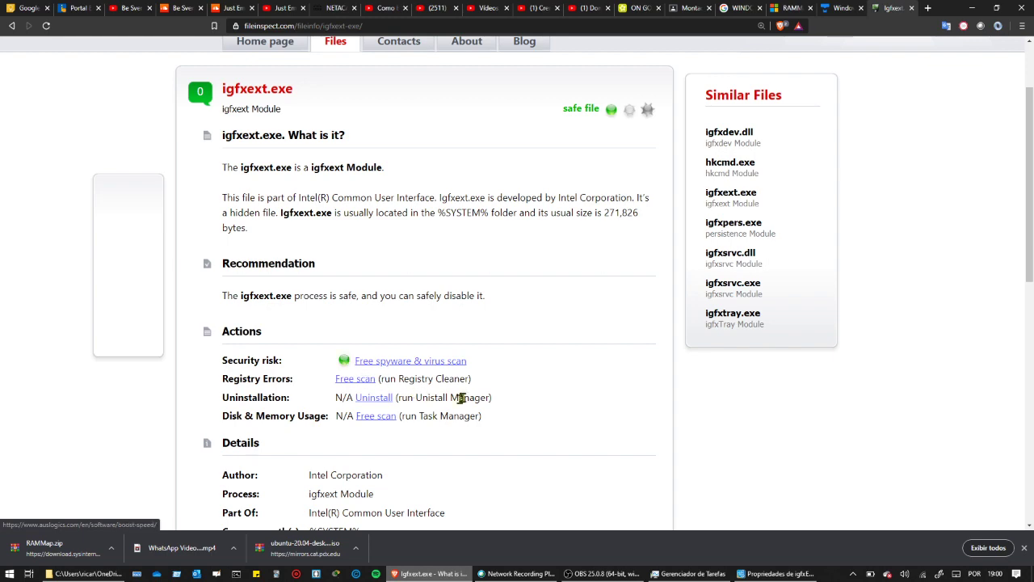
{"action": "scroll", "coordinate": [467, 394], "scroll_direction": "down", "scroll_amount": 3}
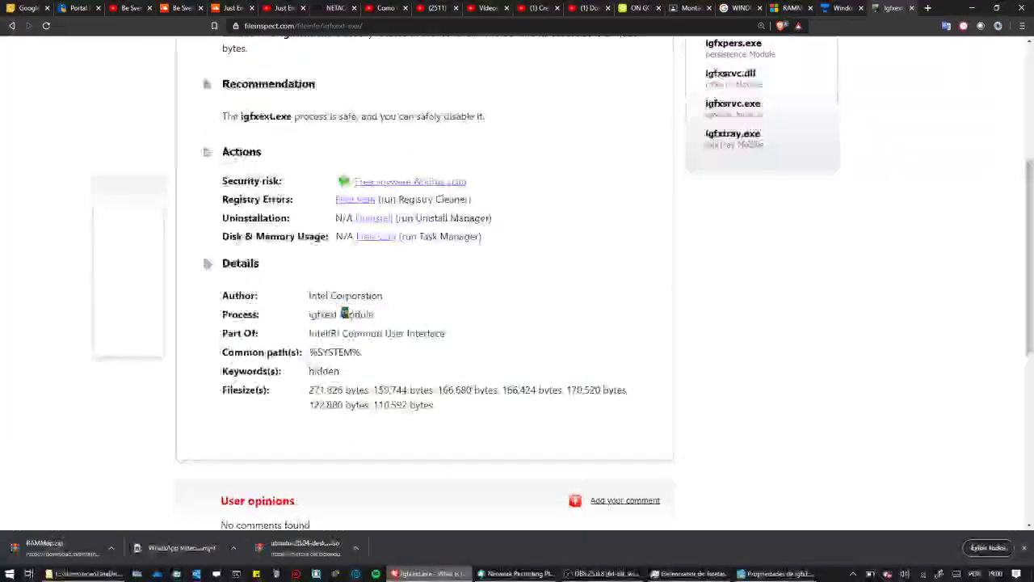
{"action": "left_click_drag", "start_coordinate": [347, 313], "coordinate": [364, 357]}
{"action": "left_click", "coordinate": [453, 402]}
{"action": "left_click_drag", "start_coordinate": [377, 406], "coordinate": [312, 390]}
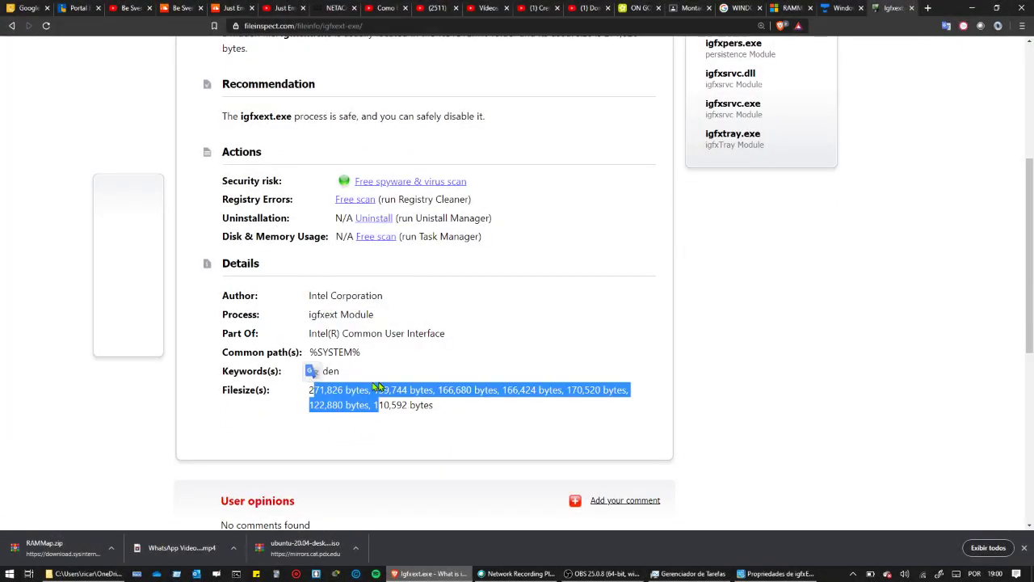
Step: Examine the rest of the igfxext.exe page, including user opinions and the alphabetical file list, and highlight the site title and description
{"action": "scroll", "coordinate": [386, 385], "scroll_direction": "down", "scroll_amount": 2}
{"action": "scroll", "coordinate": [386, 385], "scroll_direction": "down", "scroll_amount": 4}
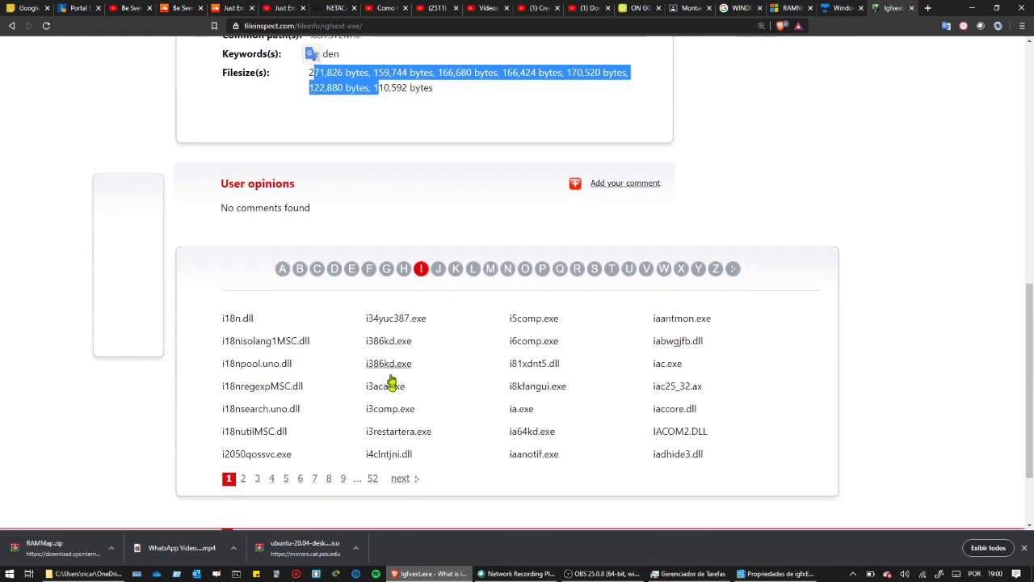
{"action": "scroll", "coordinate": [557, 380], "scroll_direction": "up", "scroll_amount": 3}
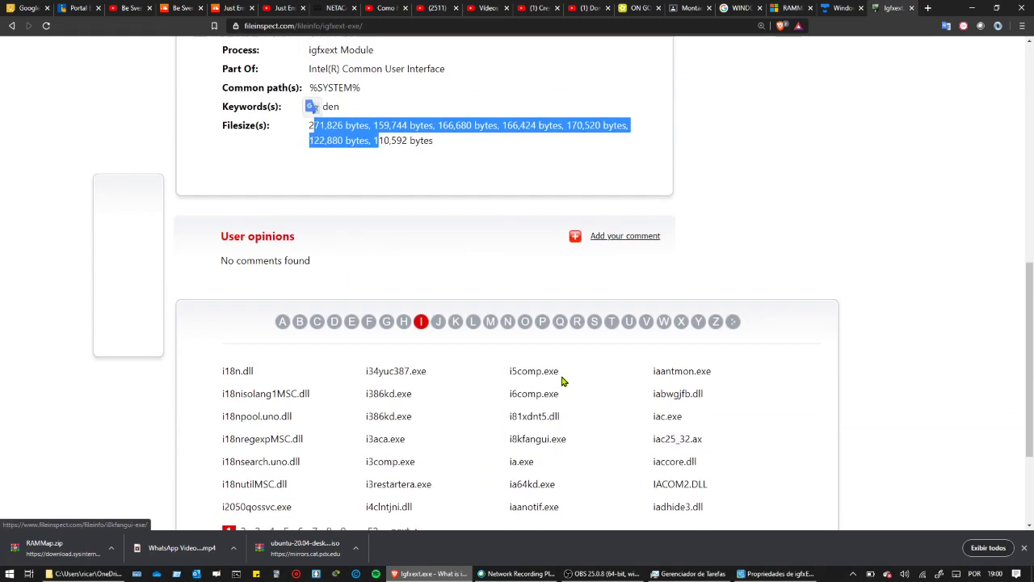
{"action": "scroll", "coordinate": [296, 420], "scroll_direction": "up", "scroll_amount": 5}
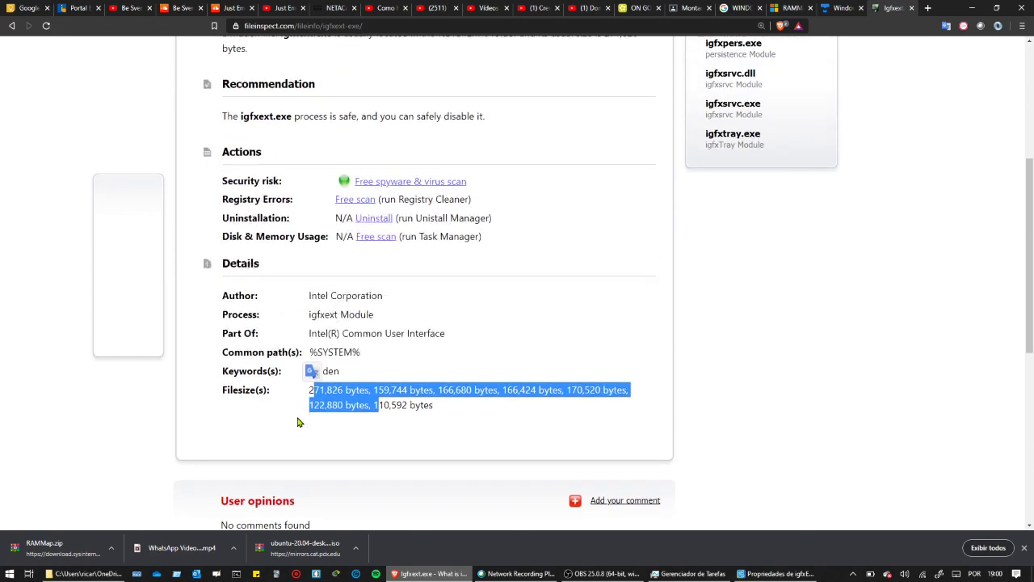
{"action": "scroll", "coordinate": [401, 482], "scroll_direction": "up", "scroll_amount": 3}
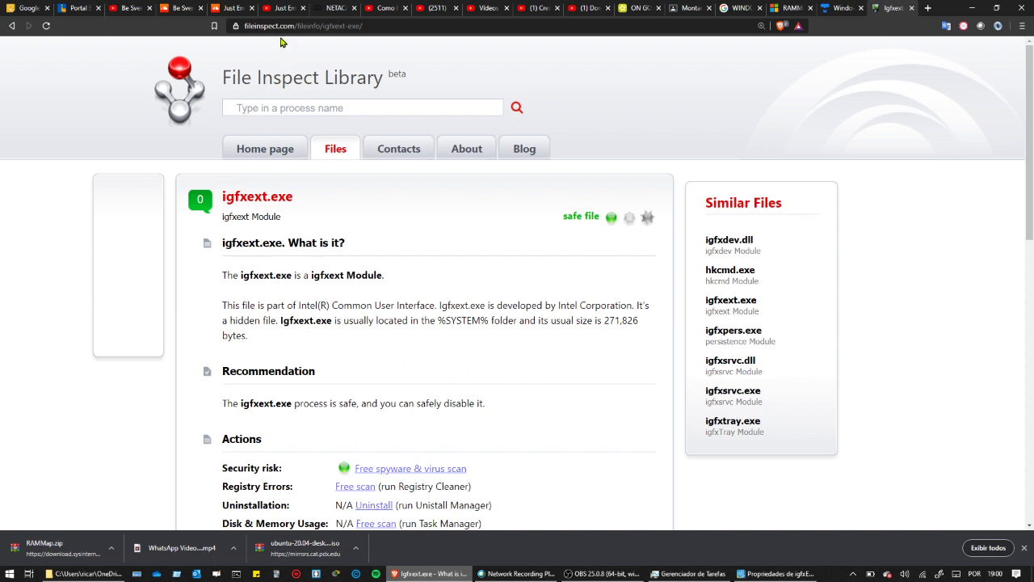
{"action": "left_click_drag", "start_coordinate": [376, 81], "coordinate": [228, 76]}
{"action": "double_click", "coordinate": [232, 78]}
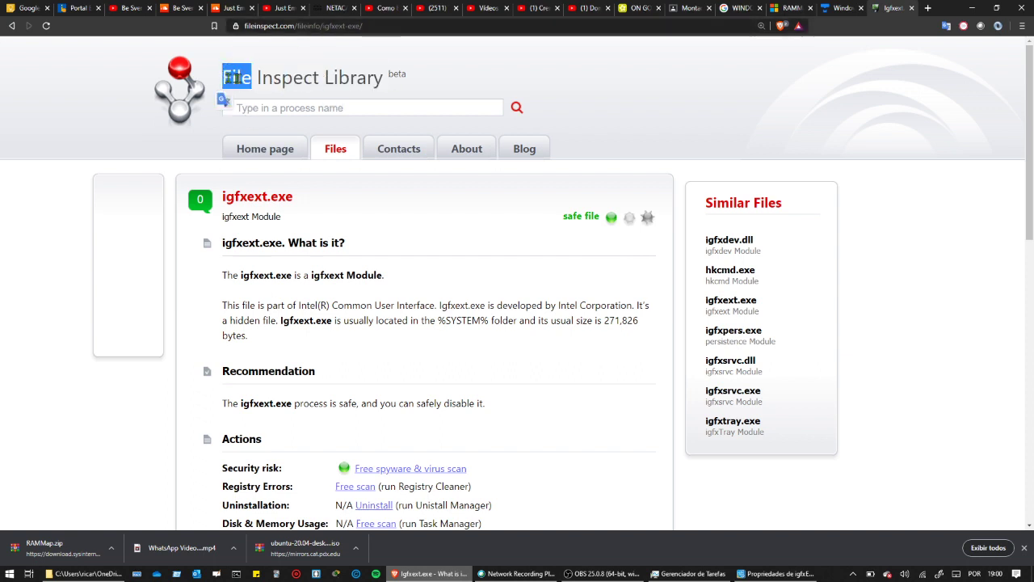
{"action": "left_click", "coordinate": [533, 257]}
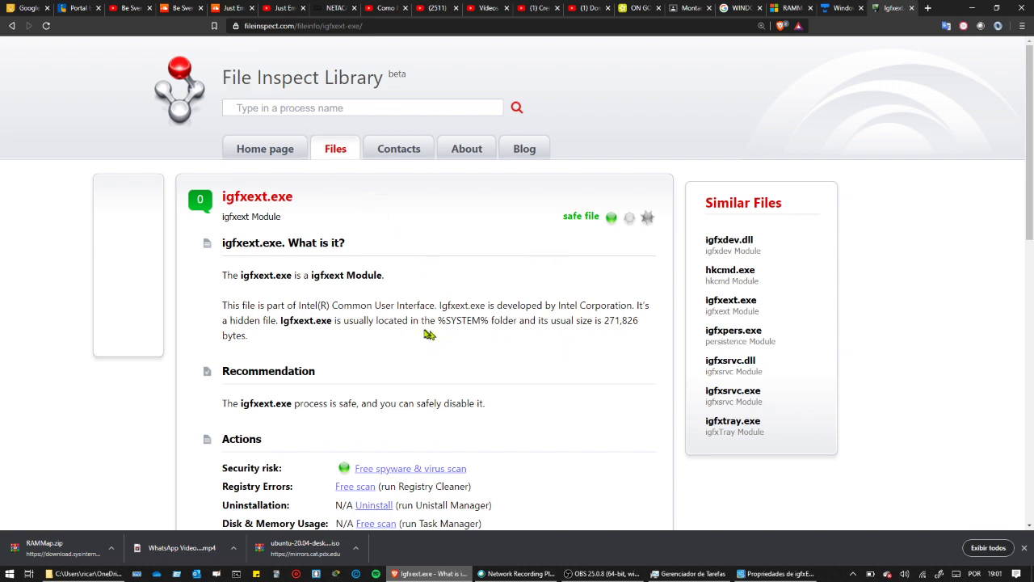
{"action": "left_click_drag", "start_coordinate": [245, 311], "coordinate": [538, 320]}
{"action": "double_click", "coordinate": [557, 322]}
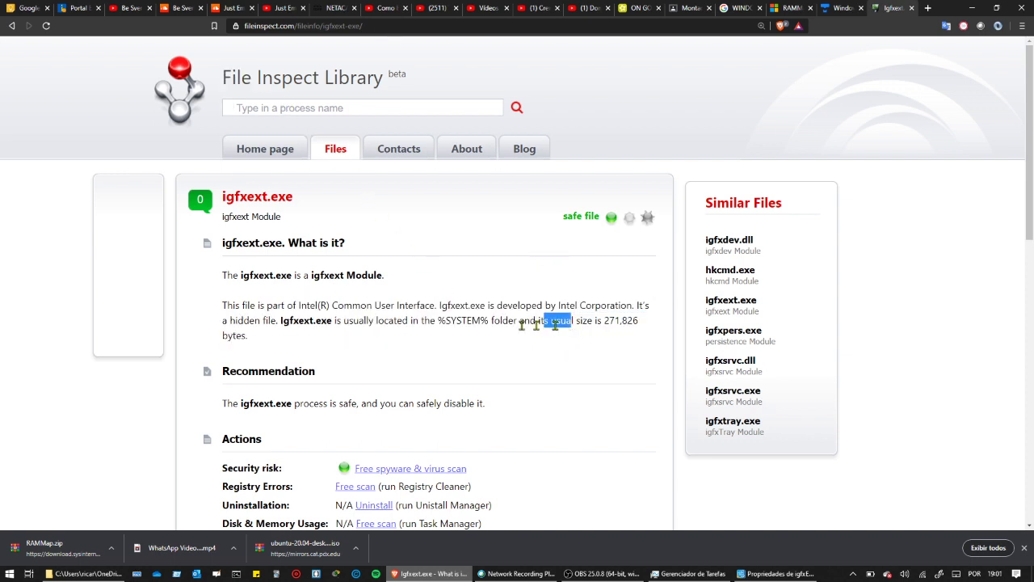
Step: Return to Task Manager, close the igfxEM.exe properties and open the properties of the Microsoft Windows Search Protocol Host process
{"action": "left_click", "coordinate": [972, 8]}
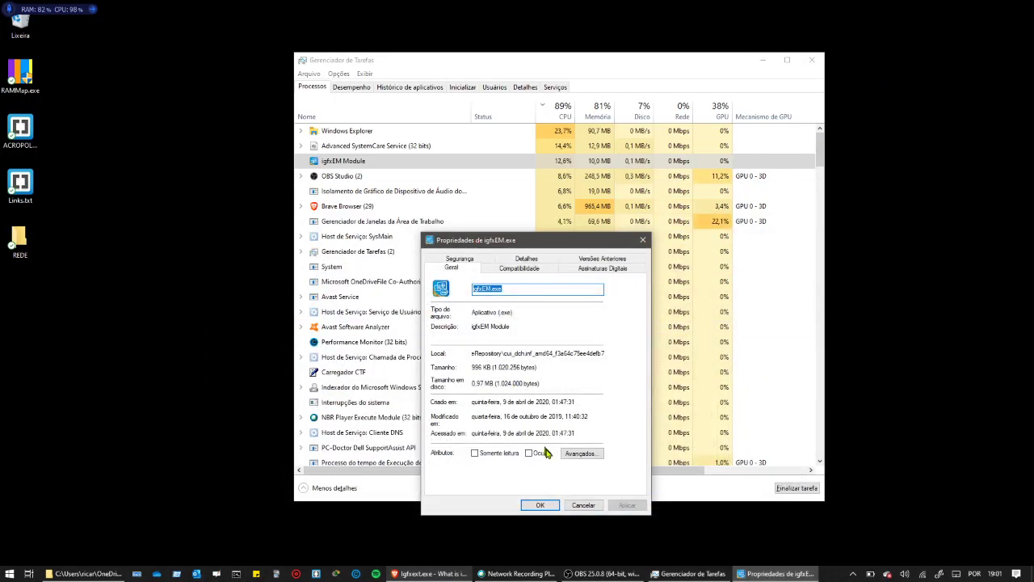
{"action": "left_click", "coordinate": [583, 505]}
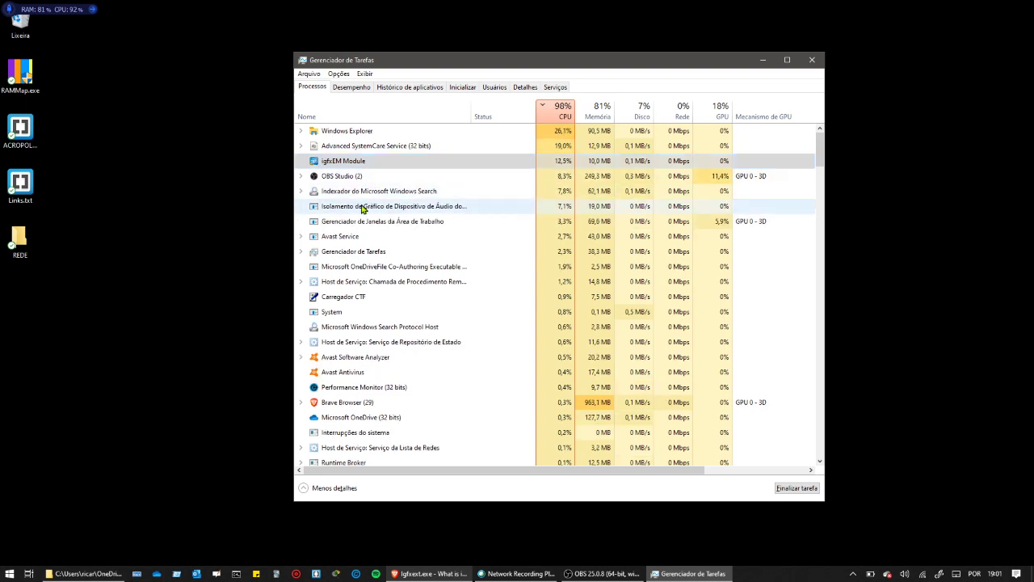
{"action": "scroll", "coordinate": [416, 295], "scroll_direction": "down", "scroll_amount": 1}
{"action": "left_click", "coordinate": [396, 301]}
{"action": "scroll", "coordinate": [392, 315], "scroll_direction": "down", "scroll_amount": 1}
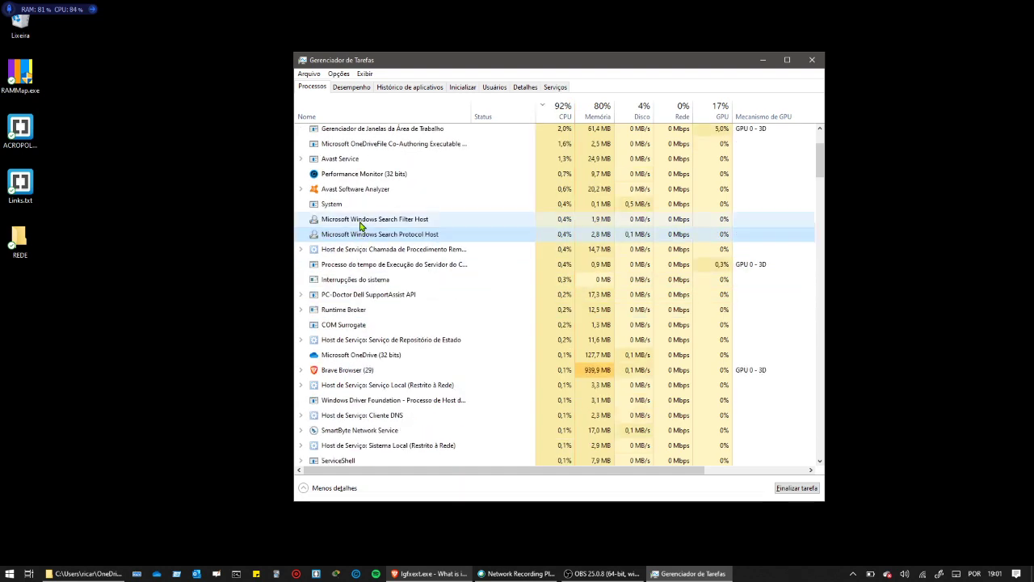
{"action": "right_click", "coordinate": [396, 219]}
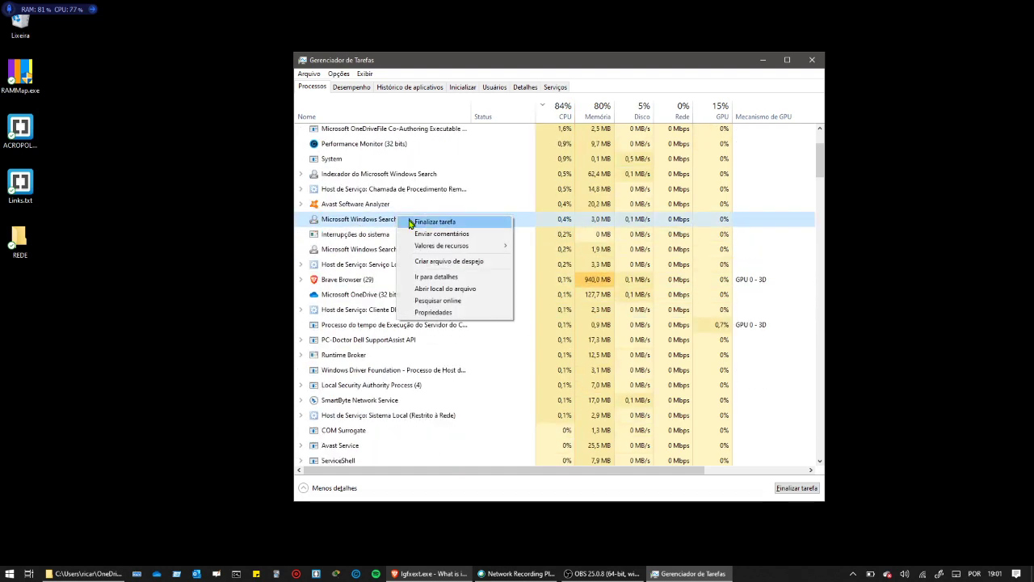
{"action": "left_click", "coordinate": [442, 315]}
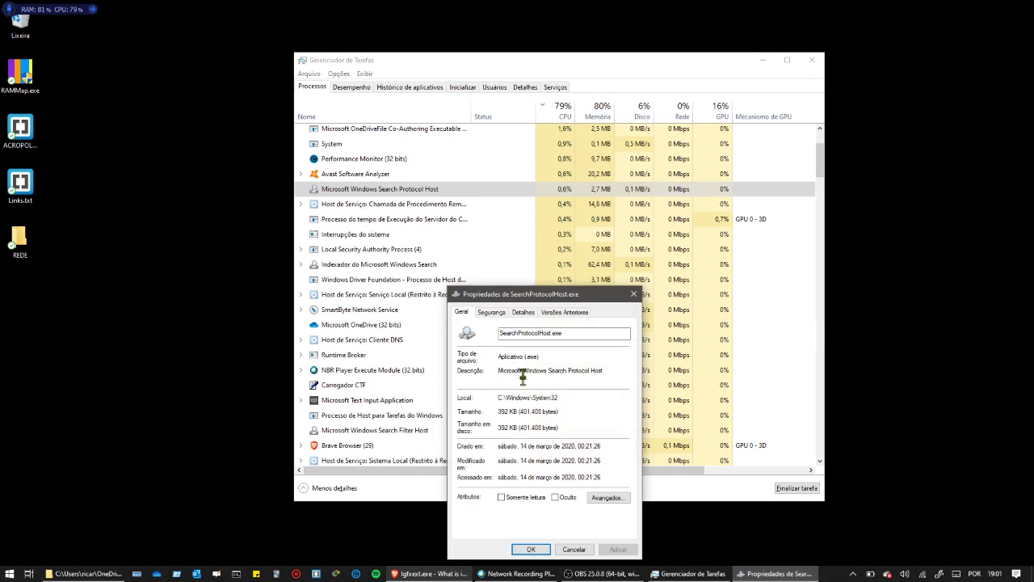
Step: Copy the file name SearchProtocolHost.exe from its properties dialog and close the dialog
{"action": "left_click", "coordinate": [577, 338]}
{"action": "left_click_drag", "start_coordinate": [578, 338], "coordinate": [484, 333]}
{"action": "key", "text": "ctrl+c"}
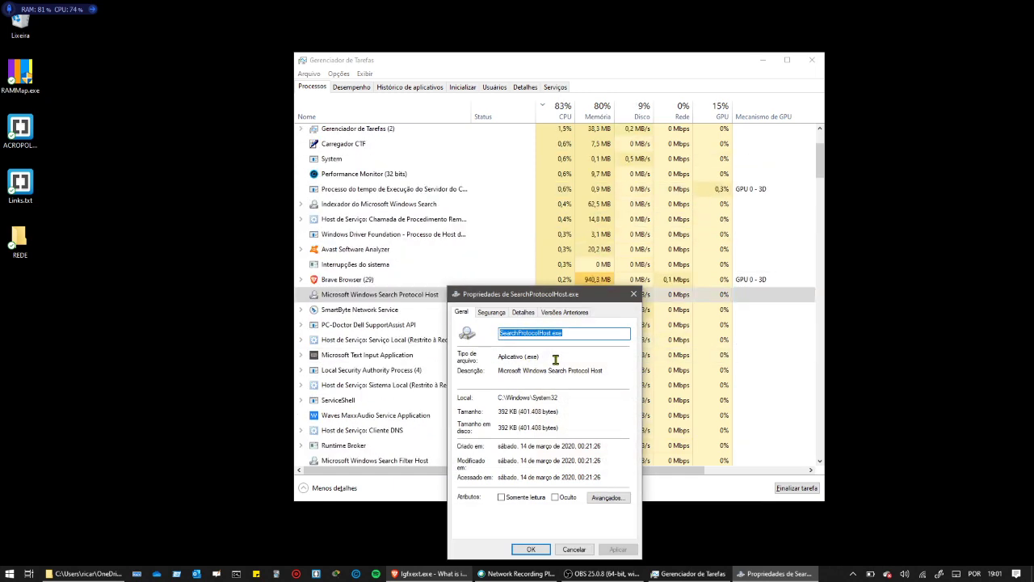
{"action": "left_click", "coordinate": [526, 551]}
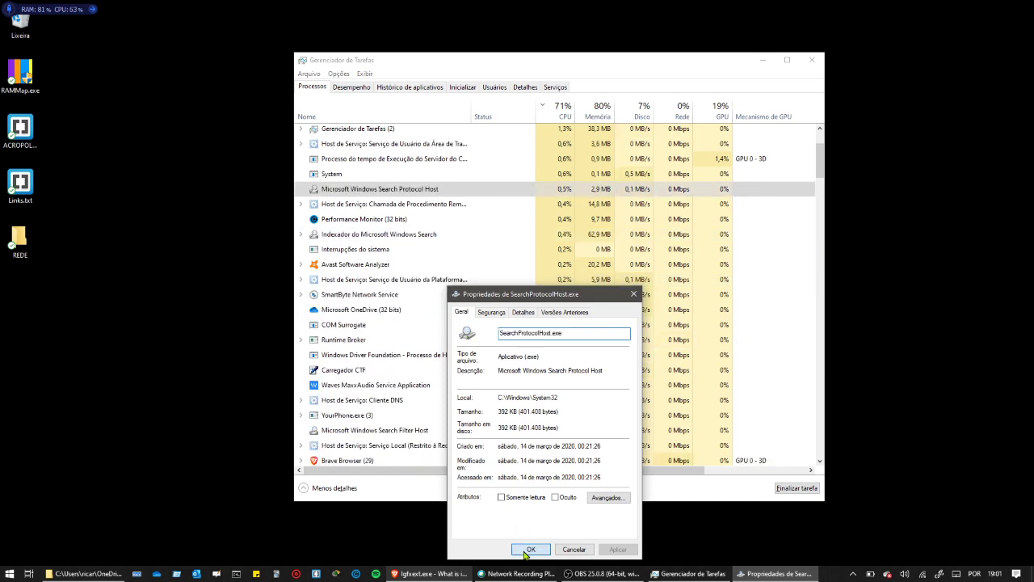
Step: Switch to the Brave browser and search the File Inspect Library for SearchProtocolHost, without the .exe extension
{"action": "left_click", "coordinate": [496, 573]}
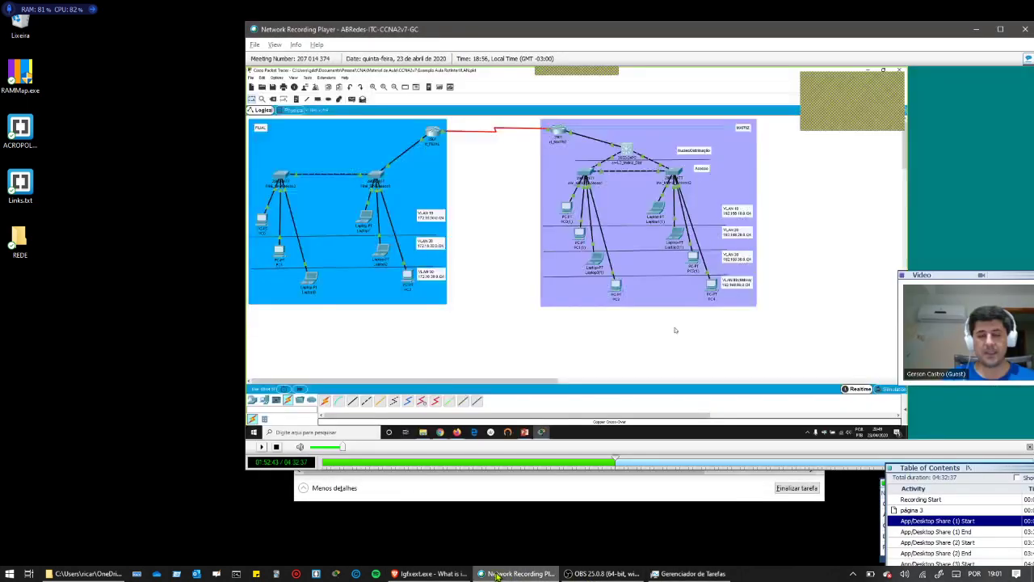
{"action": "left_click", "coordinate": [517, 574]}
{"action": "left_click", "coordinate": [432, 573]}
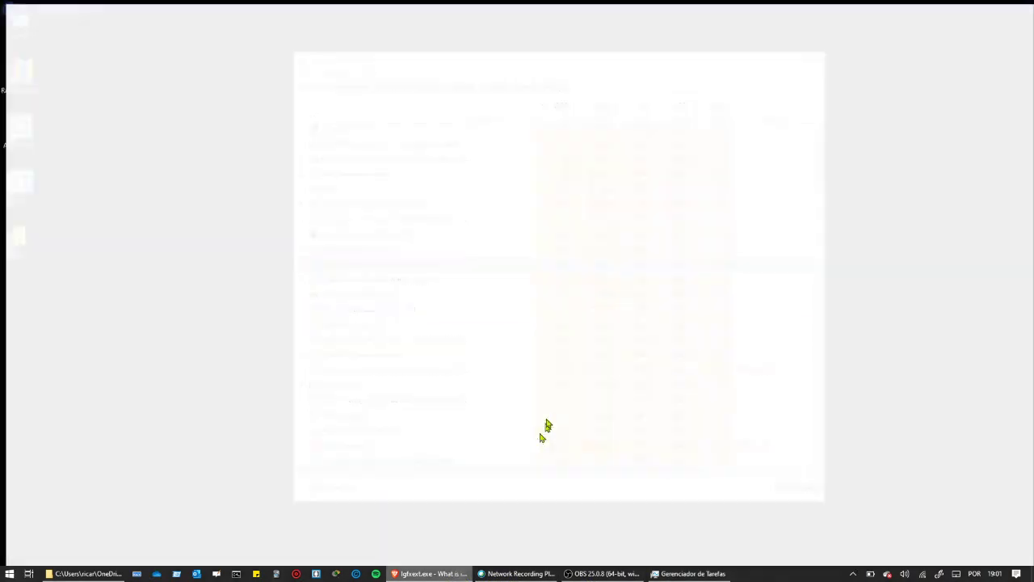
{"action": "left_click", "coordinate": [360, 106]}
{"action": "key", "text": "ctrl+v"}
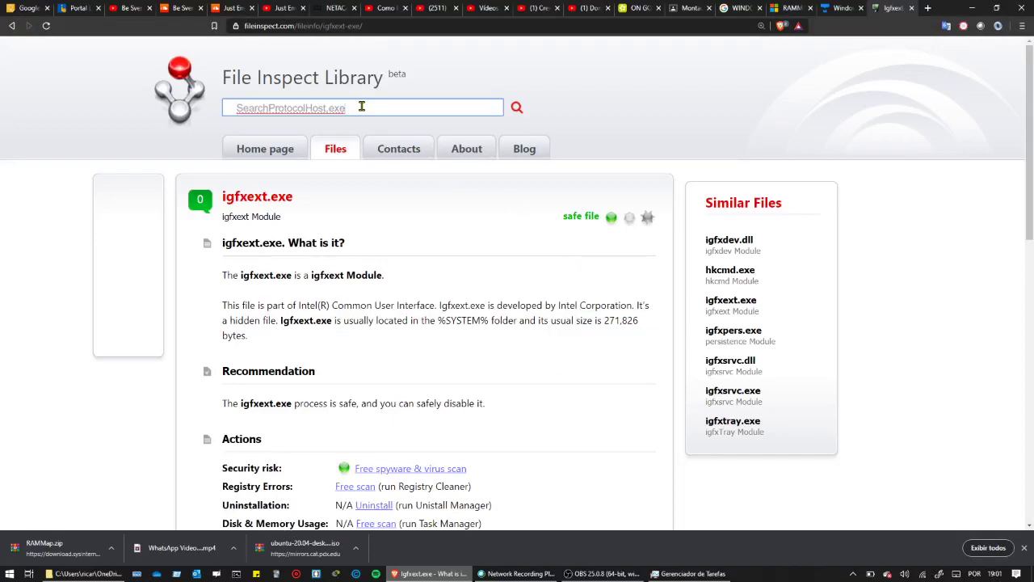
{"action": "key", "text": "BackSpace"}
{"action": "key", "text": "BackSpace"}
{"action": "key", "text": "BackSpace"}
{"action": "key", "text": "BackSpace"}
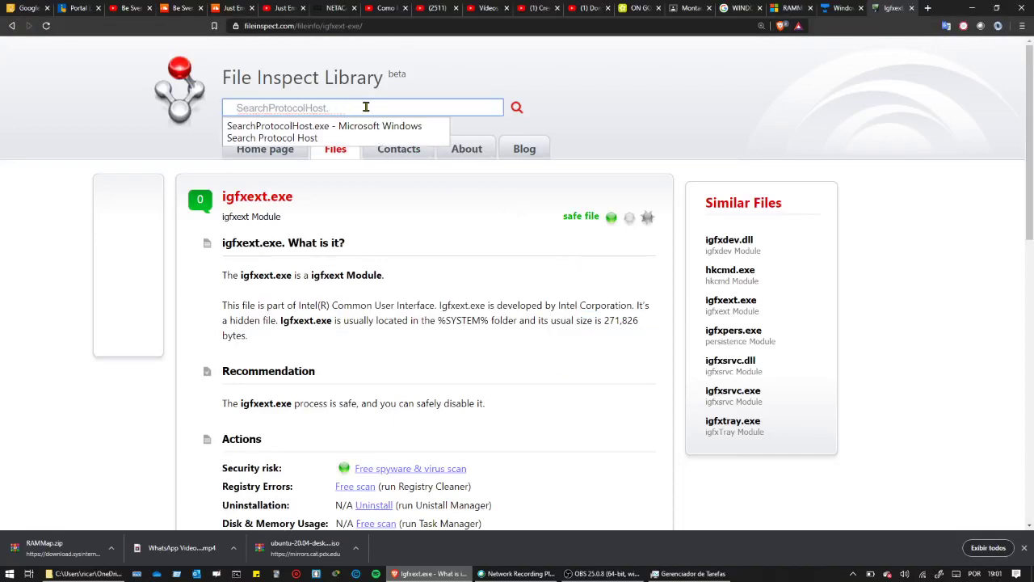
{"action": "key", "text": "Return"}
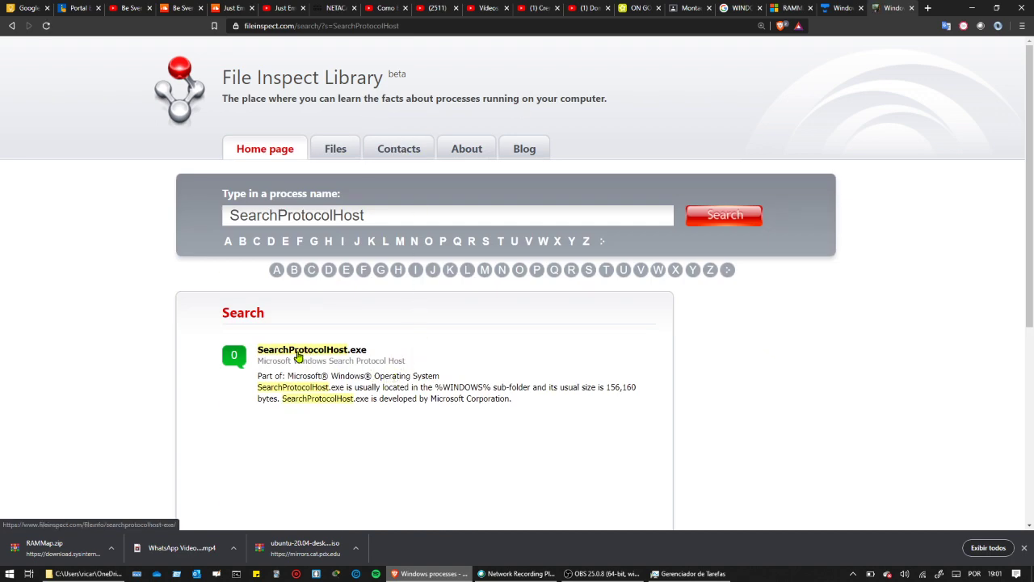
Step: Open the SearchProtocolHost.exe file page and read its description, highlighting the operating system, developer and usual location
{"action": "left_click", "coordinate": [439, 370]}
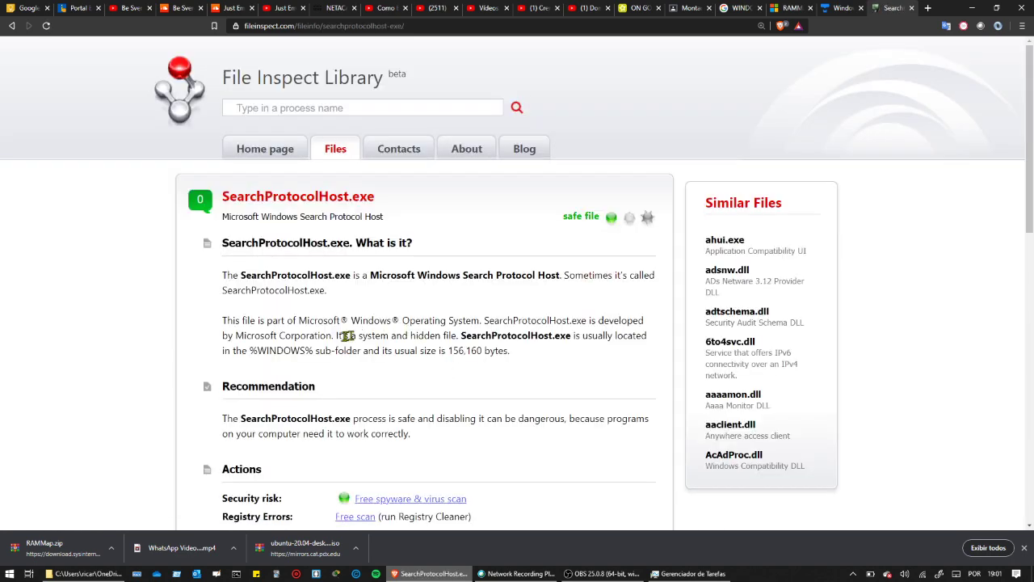
{"action": "left_click_drag", "start_coordinate": [586, 274], "coordinate": [320, 288]}
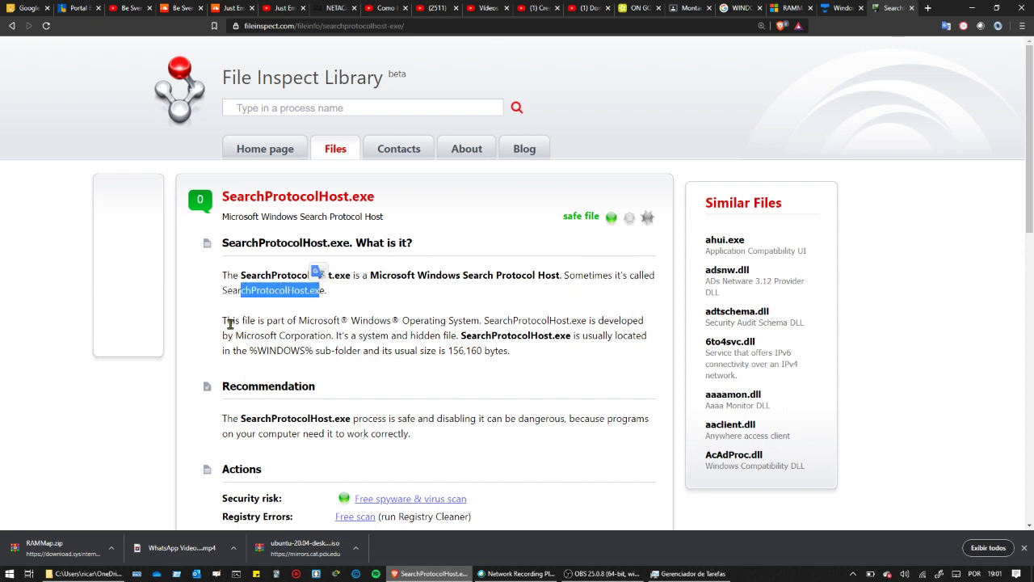
{"action": "left_click_drag", "start_coordinate": [230, 322], "coordinate": [364, 320]}
{"action": "left_click_drag", "start_coordinate": [368, 321], "coordinate": [483, 320]}
{"action": "scroll", "coordinate": [533, 340], "scroll_direction": "down", "scroll_amount": 2}
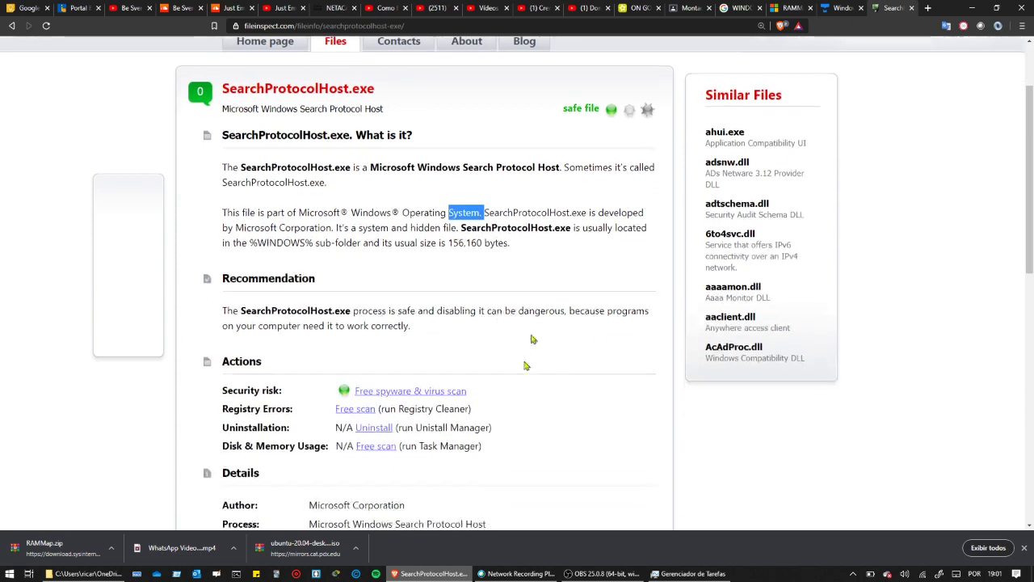
{"action": "left_click_drag", "start_coordinate": [253, 226], "coordinate": [458, 244]}
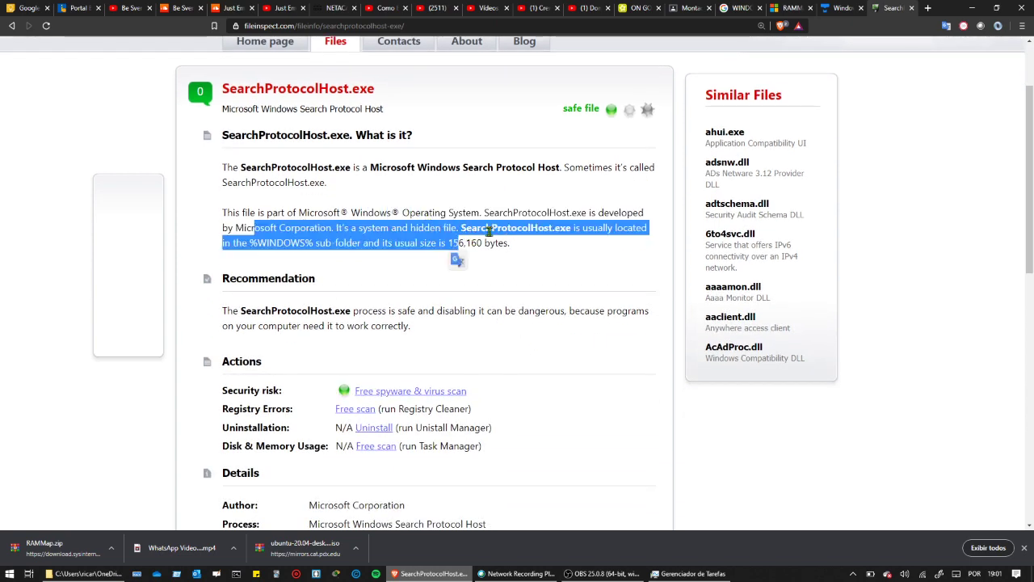
Step: Read the recommendation for SearchProtocolHost.exe, highlighting the sentence about safety and disabling the process
{"action": "scroll", "coordinate": [458, 251], "scroll_direction": "down", "scroll_amount": 1}
{"action": "scroll", "coordinate": [367, 252], "scroll_direction": "down", "scroll_amount": 1}
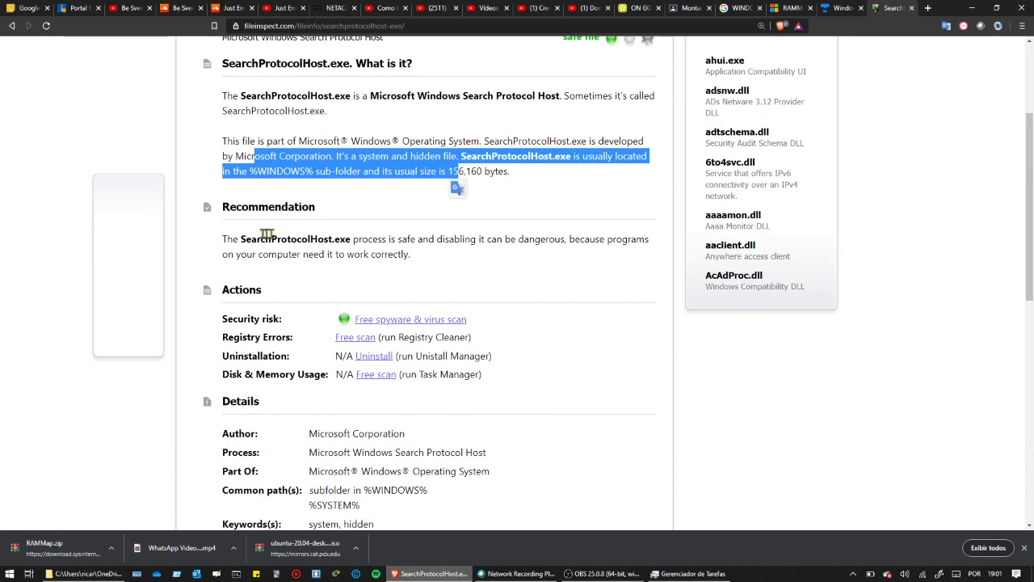
{"action": "left_click_drag", "start_coordinate": [251, 239], "coordinate": [530, 239]}
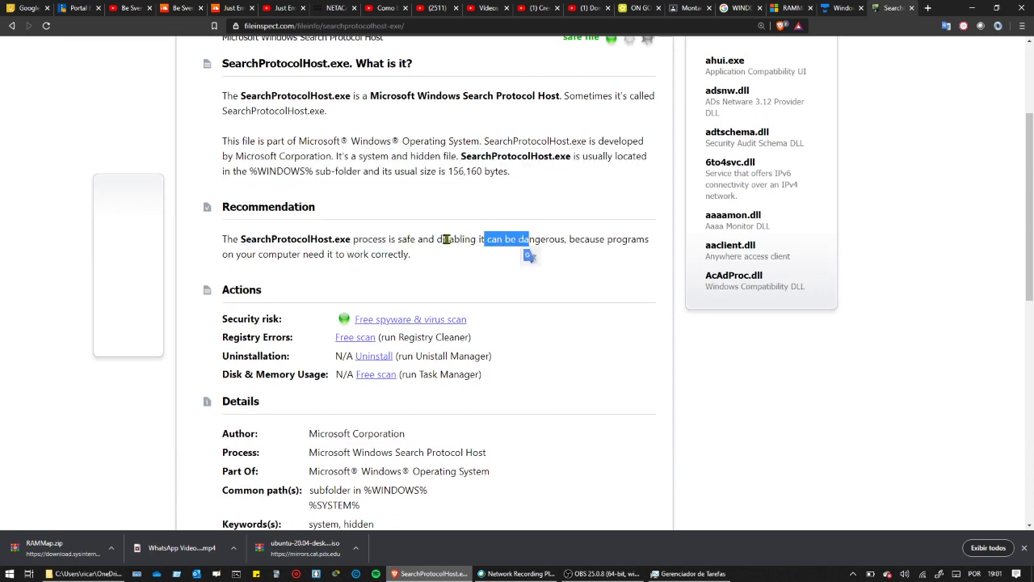
{"action": "left_click_drag", "start_coordinate": [445, 239], "coordinate": [535, 241]}
{"action": "left_click", "coordinate": [545, 242]}
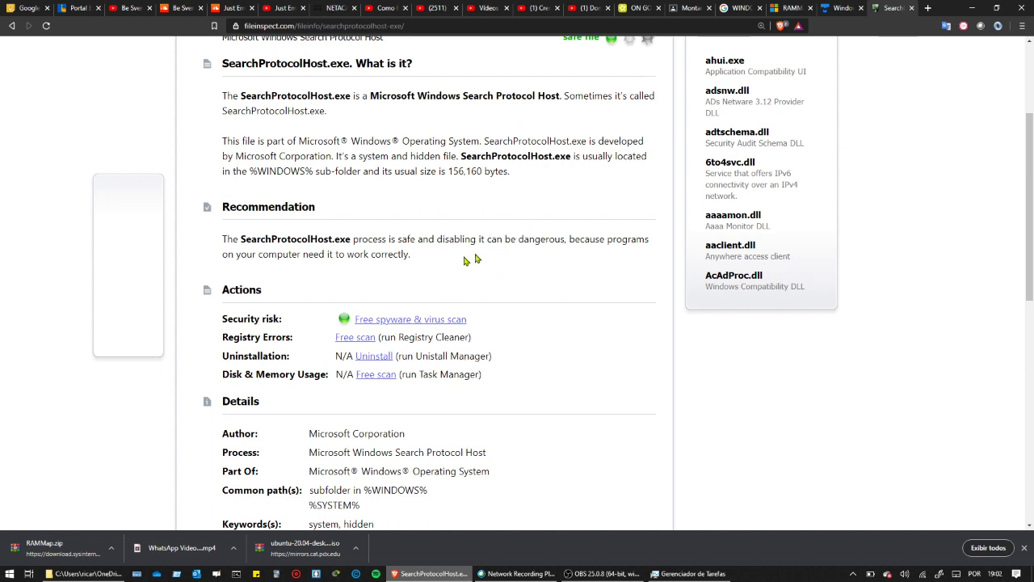
{"action": "left_click_drag", "start_coordinate": [258, 255], "coordinate": [412, 256]}
{"action": "left_click", "coordinate": [418, 258]}
{"action": "left_click_drag", "start_coordinate": [353, 243], "coordinate": [423, 259]}
{"action": "left_click", "coordinate": [418, 264]}
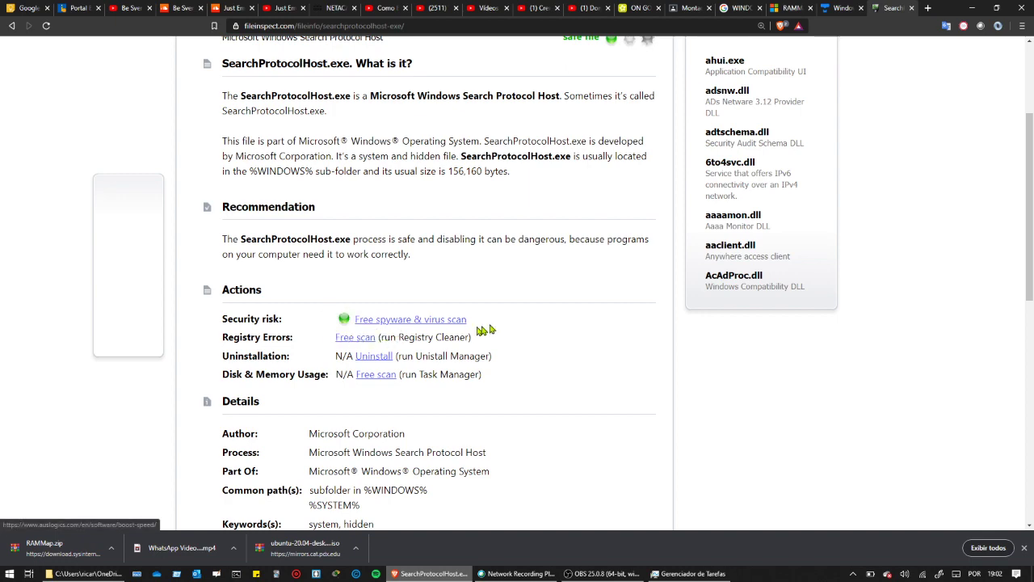
{"action": "scroll", "coordinate": [558, 293], "scroll_direction": "up", "scroll_amount": 2}
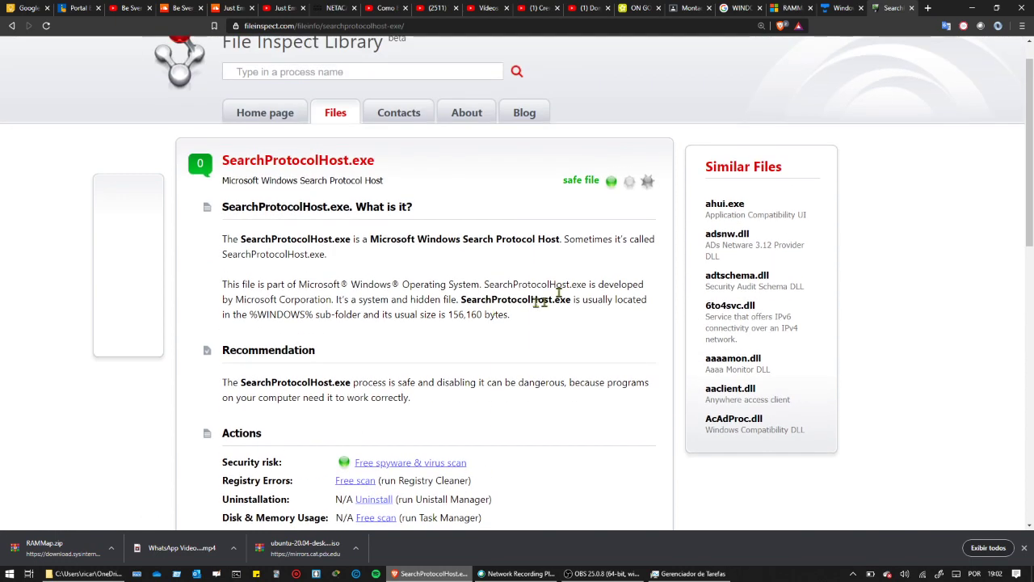
Step: Return to Task Manager, look over the top processes and the performance view, and browse the app history list
{"action": "left_click", "coordinate": [972, 8]}
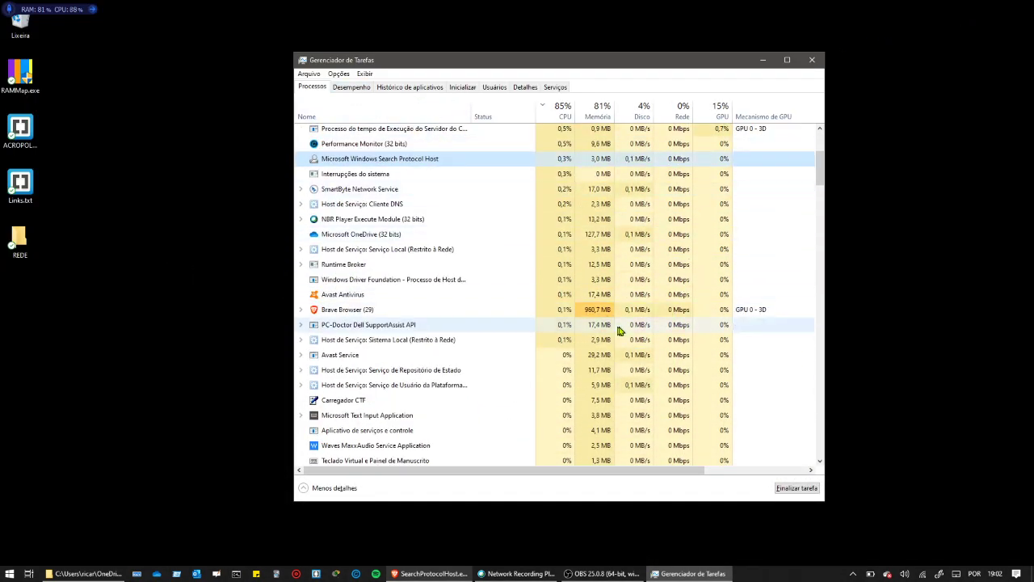
{"action": "scroll", "coordinate": [622, 194], "scroll_direction": "up", "scroll_amount": 5}
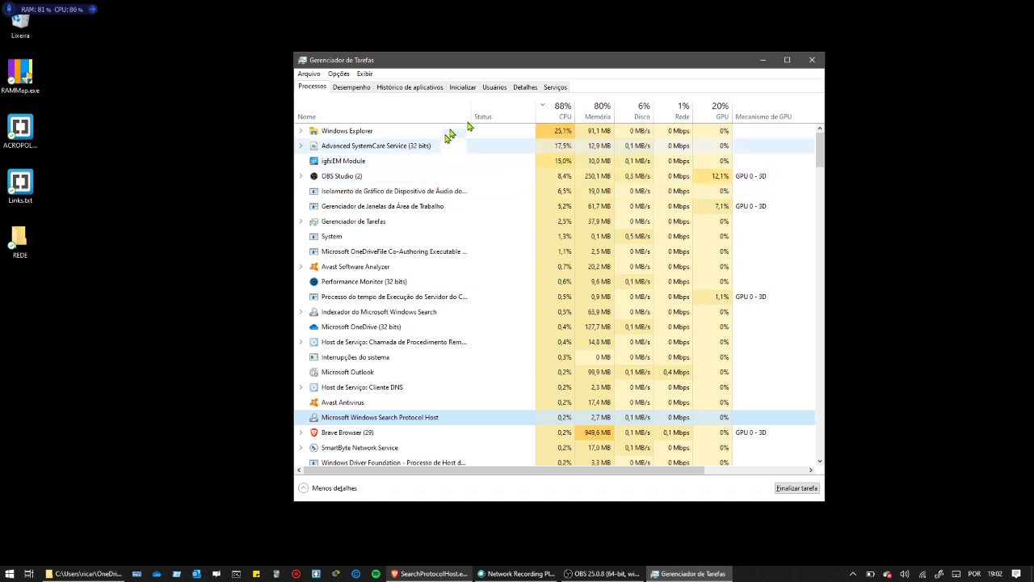
{"action": "left_click", "coordinate": [354, 88]}
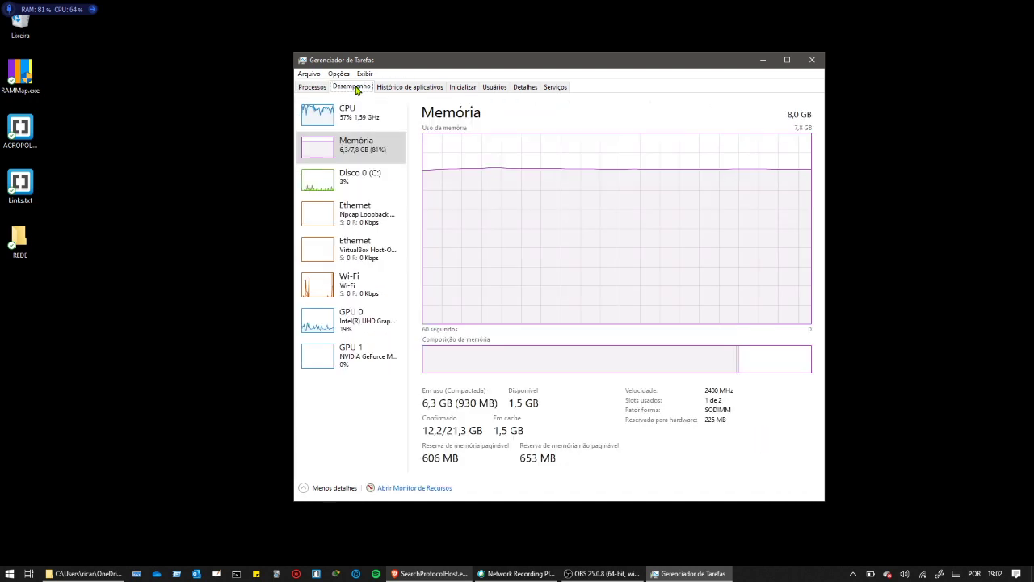
{"action": "left_click", "coordinate": [391, 91]}
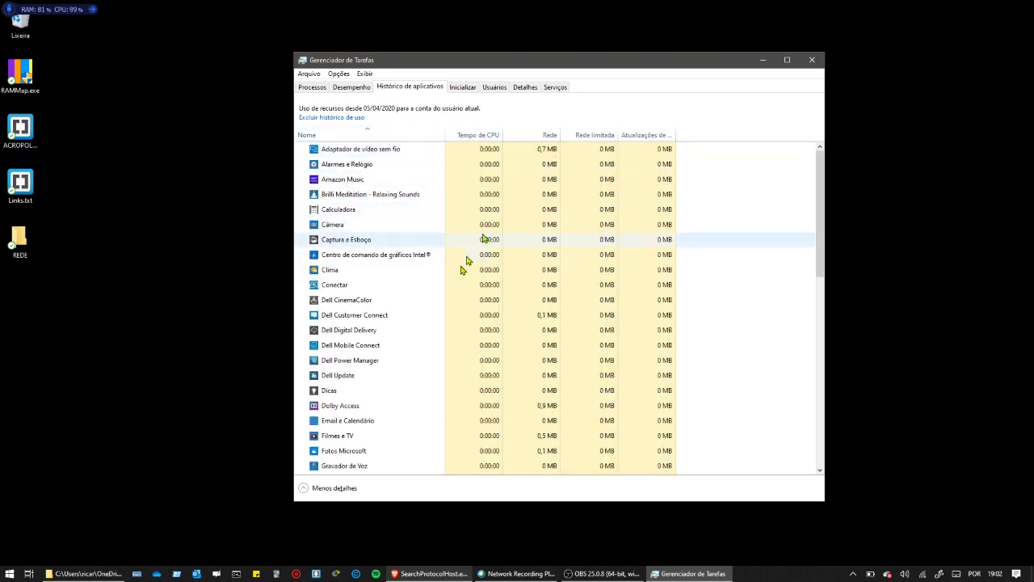
{"action": "scroll", "coordinate": [399, 235], "scroll_direction": "down", "scroll_amount": 1}
{"action": "scroll", "coordinate": [404, 233], "scroll_direction": "up", "scroll_amount": 1}
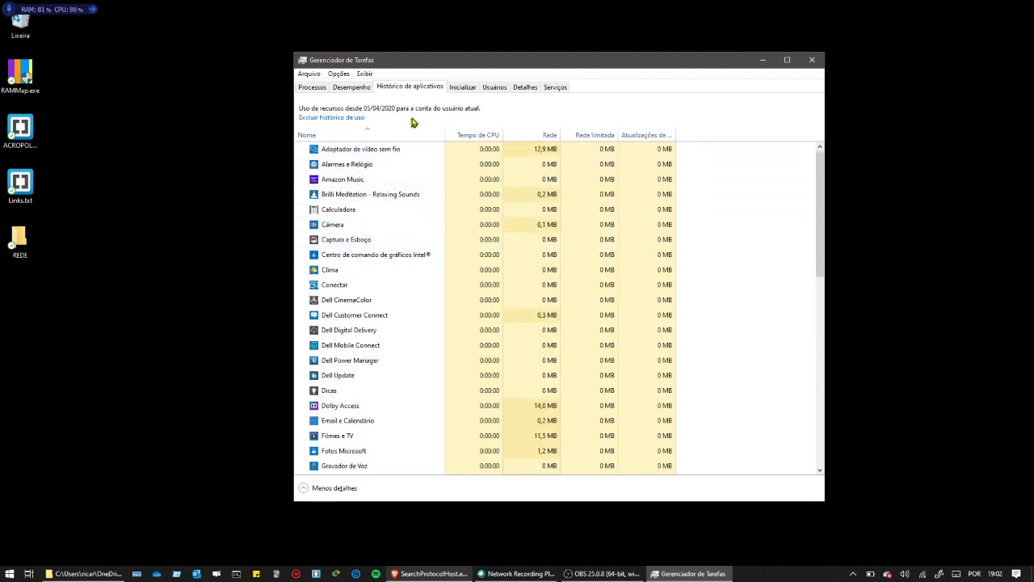
Step: Open the startup programs list and inspect the disabled Intel Graphics Command and Dell Mobile Connect Startup entries, including the latter's available actions
{"action": "left_click", "coordinate": [465, 89]}
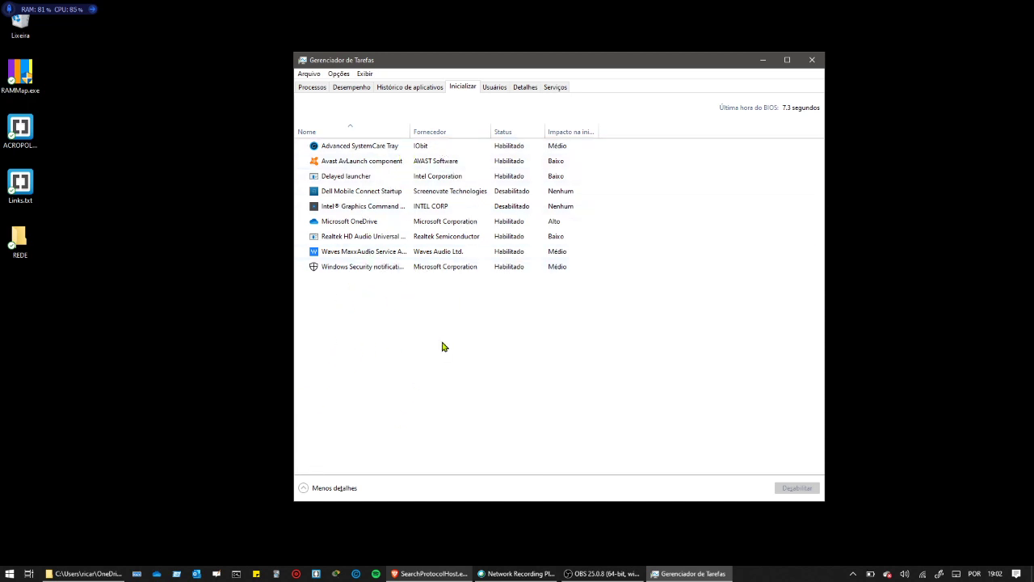
{"action": "left_click", "coordinate": [482, 211]}
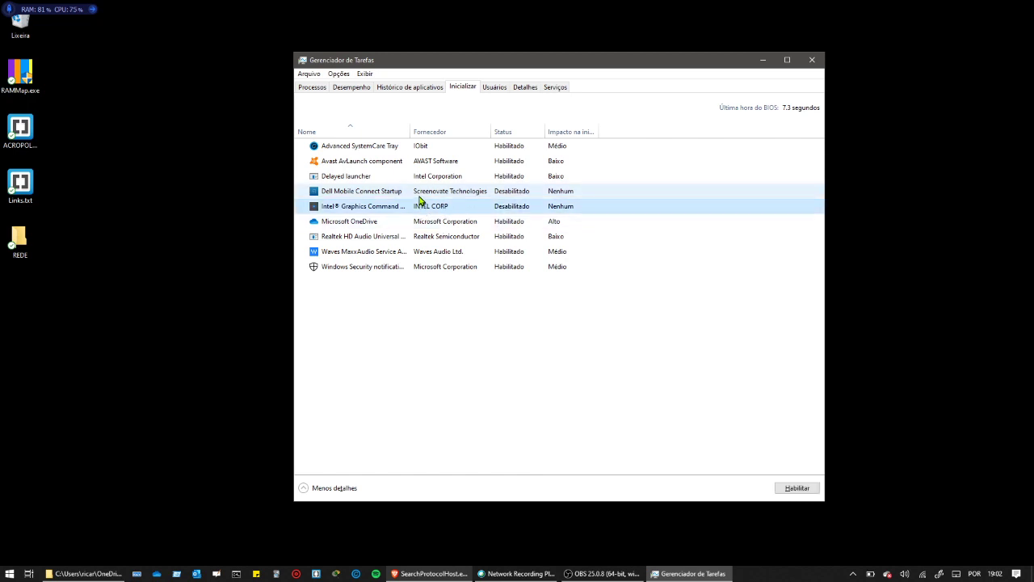
{"action": "left_click", "coordinate": [445, 194]}
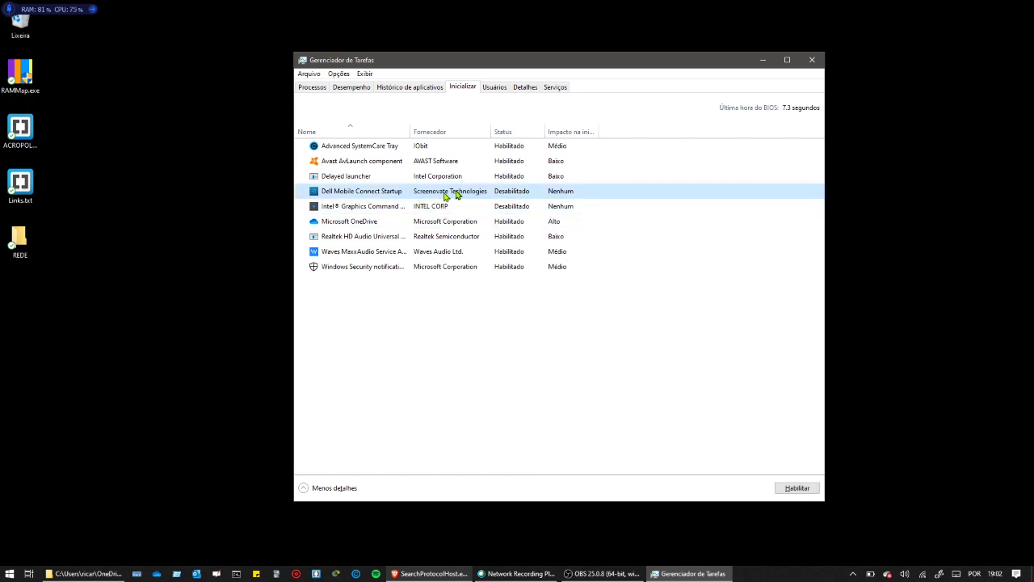
{"action": "right_click", "coordinate": [388, 194]}
{"action": "left_click", "coordinate": [351, 198]}
{"action": "right_click", "coordinate": [361, 194]}
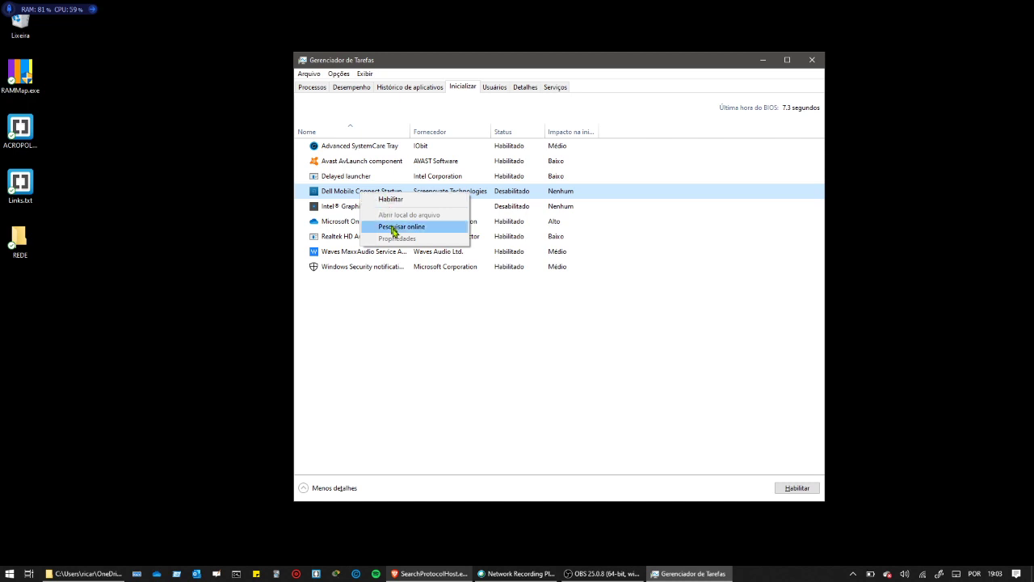
Step: Go through the enabled startup entries, including Delayed launcher, Avast AvLaunch component, Advanced SystemCare Tray, Waves MaxxAudio, Windows Security and Realtek HD Audio
{"action": "left_click", "coordinate": [373, 177]}
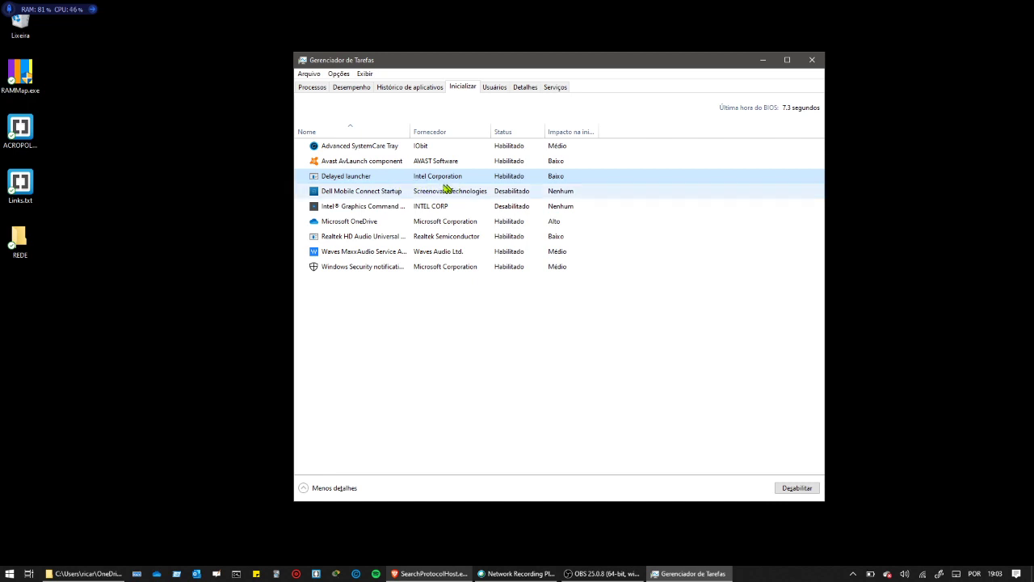
{"action": "left_click", "coordinate": [420, 166]}
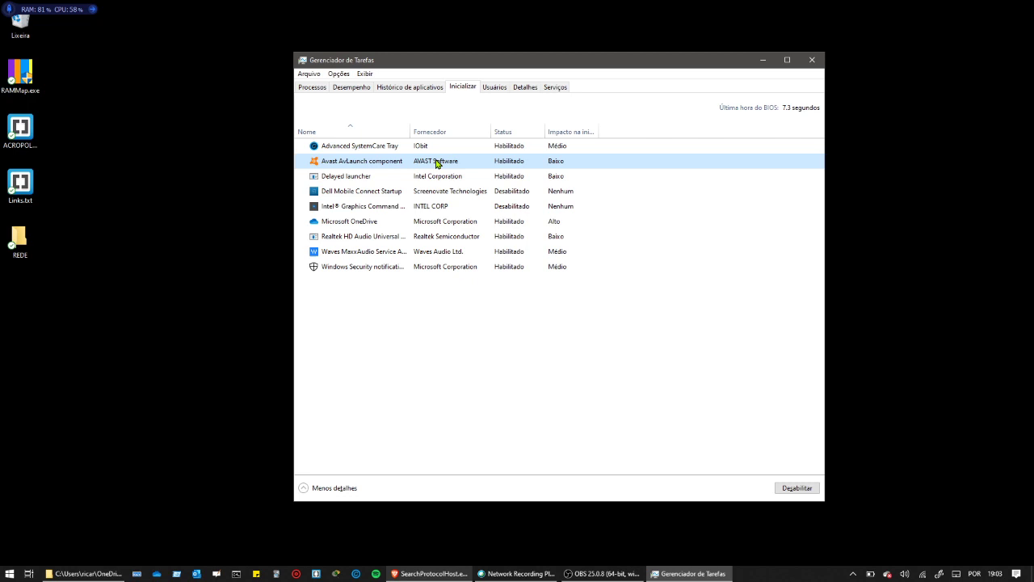
{"action": "left_click", "coordinate": [363, 149]}
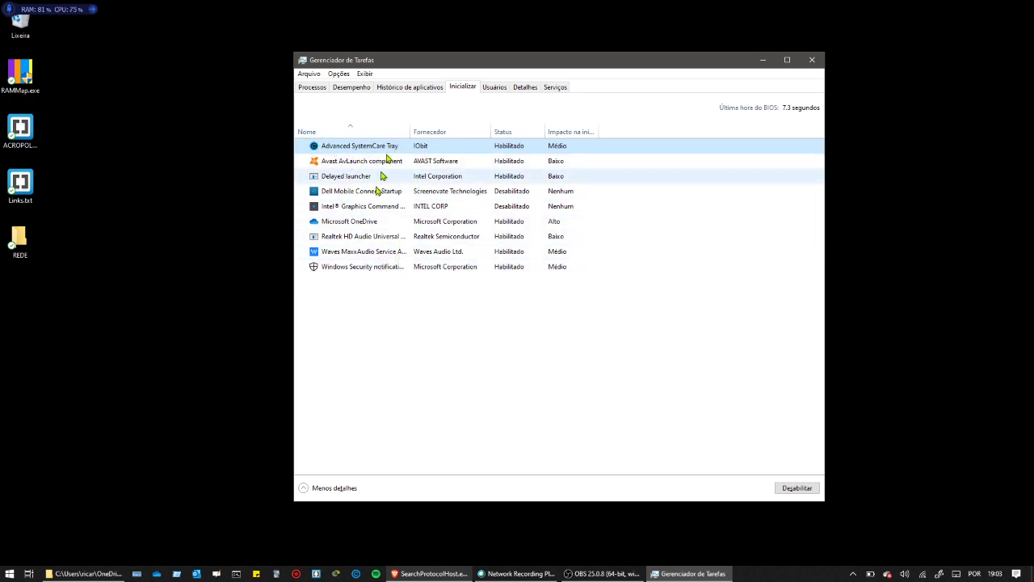
{"action": "left_click", "coordinate": [379, 254]}
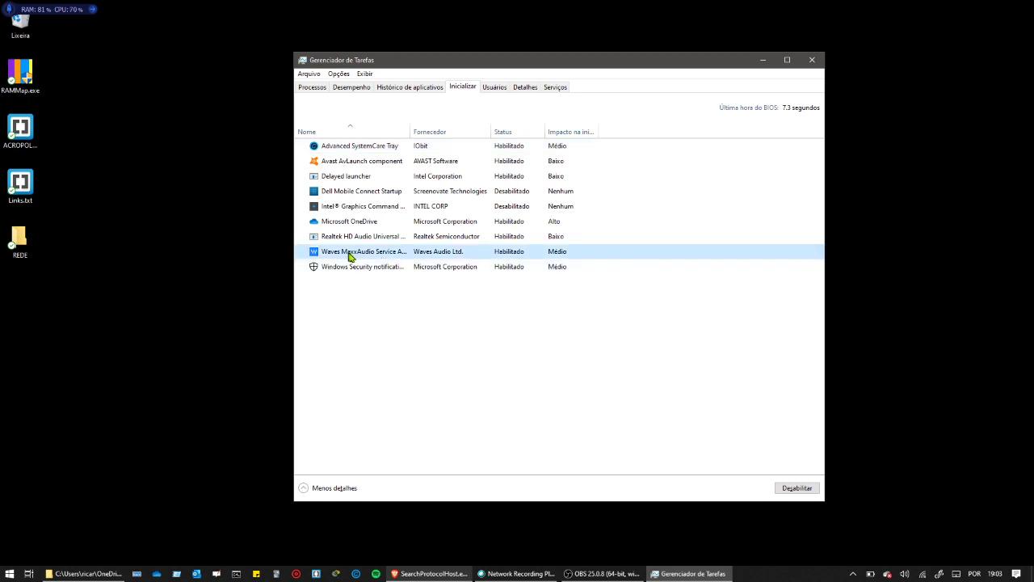
{"action": "left_click", "coordinate": [346, 270]}
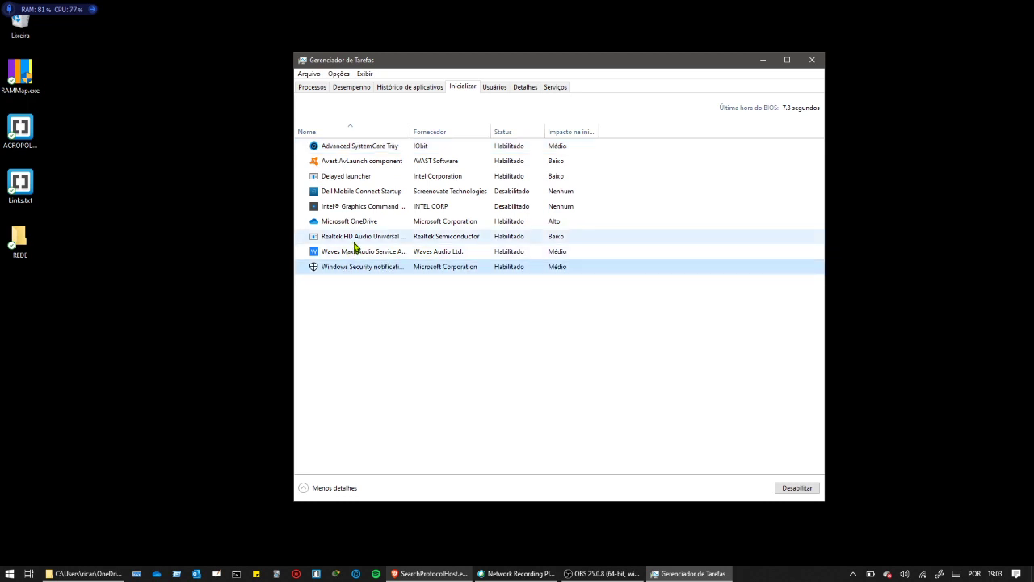
{"action": "left_click", "coordinate": [360, 236]}
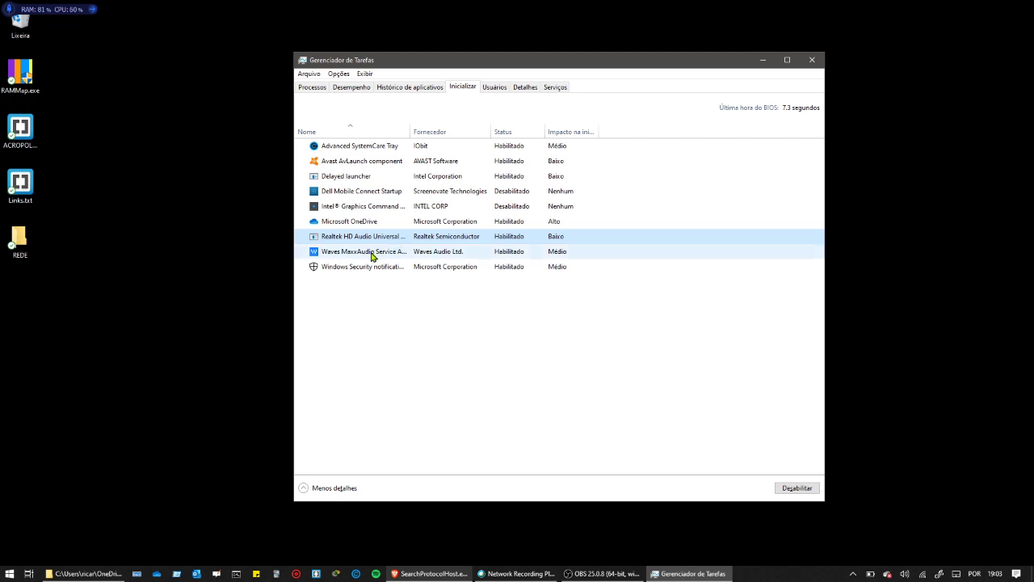
Step: Show the available actions for the Microsoft OneDrive startup entry, then dismiss them without choosing one
{"action": "left_click", "coordinate": [363, 223]}
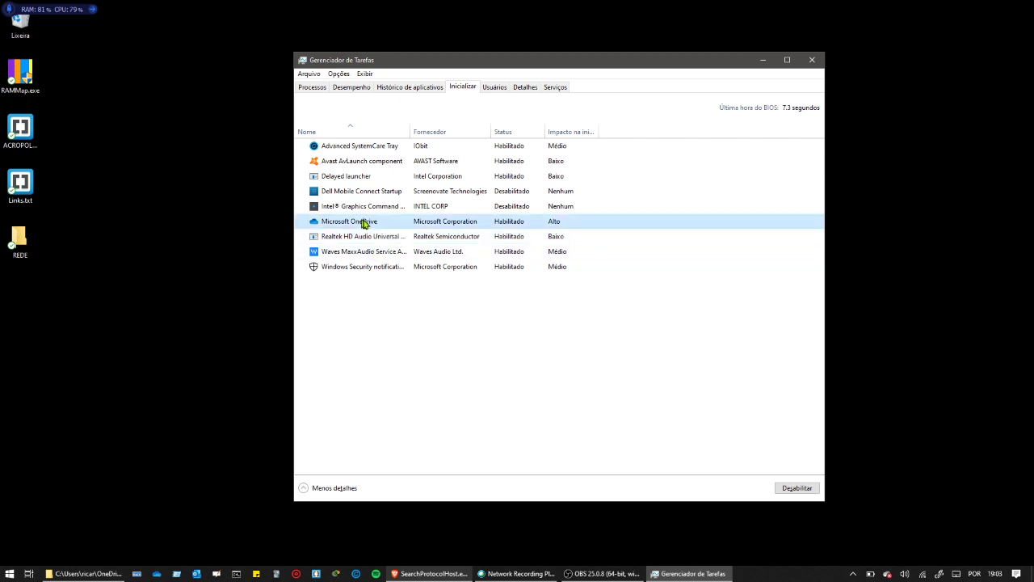
{"action": "right_click", "coordinate": [507, 224]}
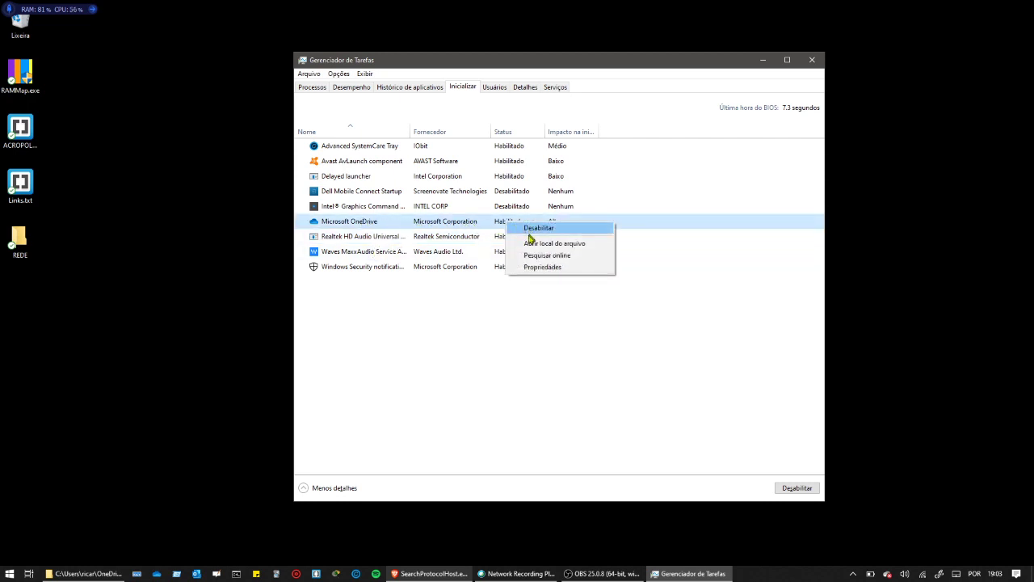
{"action": "left_click", "coordinate": [457, 332]}
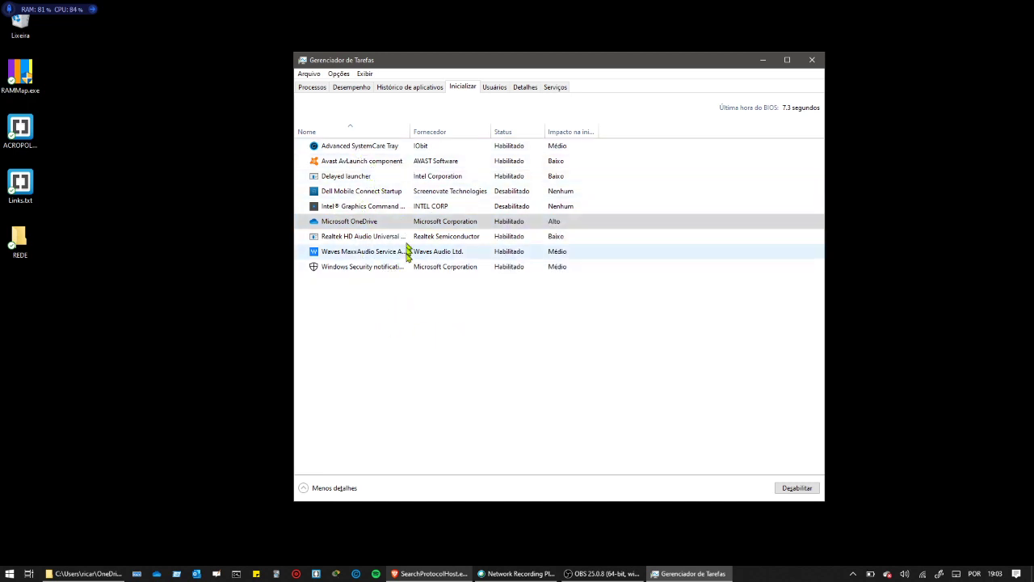
Step: Review the resource use per signed-in user and the actions available for the account, without applying any
{"action": "left_click", "coordinate": [489, 88]}
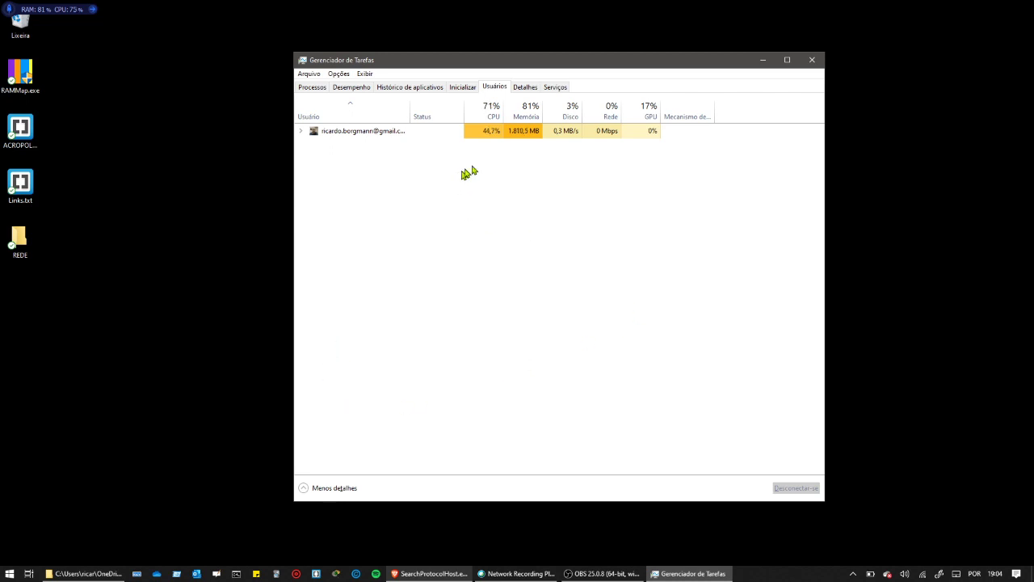
{"action": "right_click", "coordinate": [381, 131]}
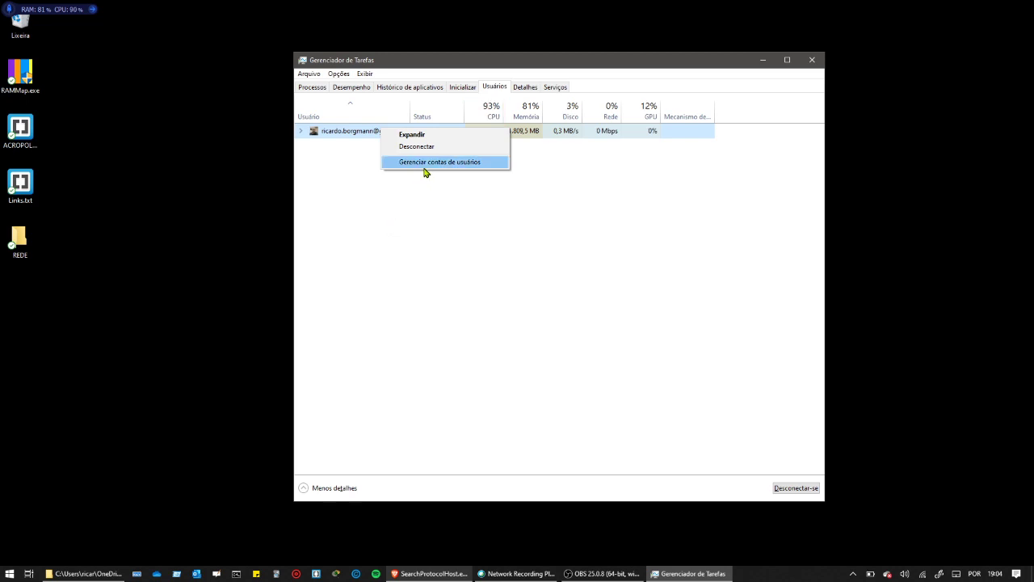
{"action": "left_click", "coordinate": [450, 230]}
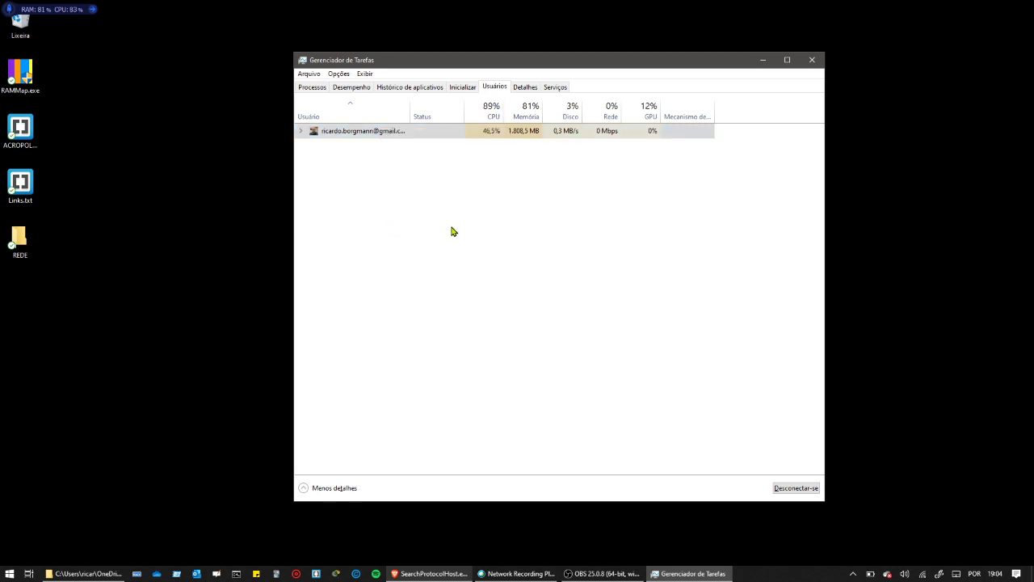
{"action": "left_click", "coordinate": [526, 88]}
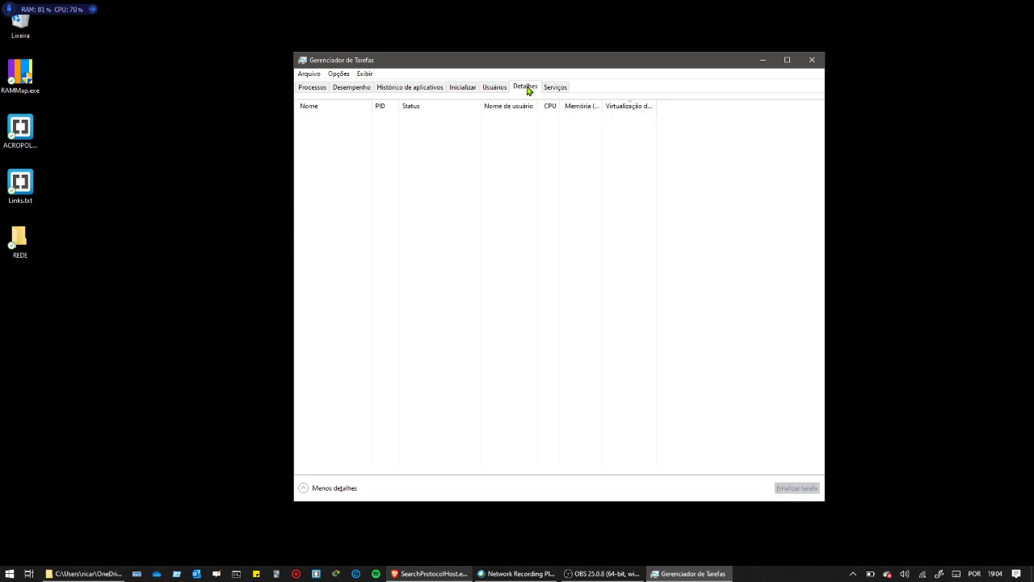
{"action": "left_click", "coordinate": [496, 87]}
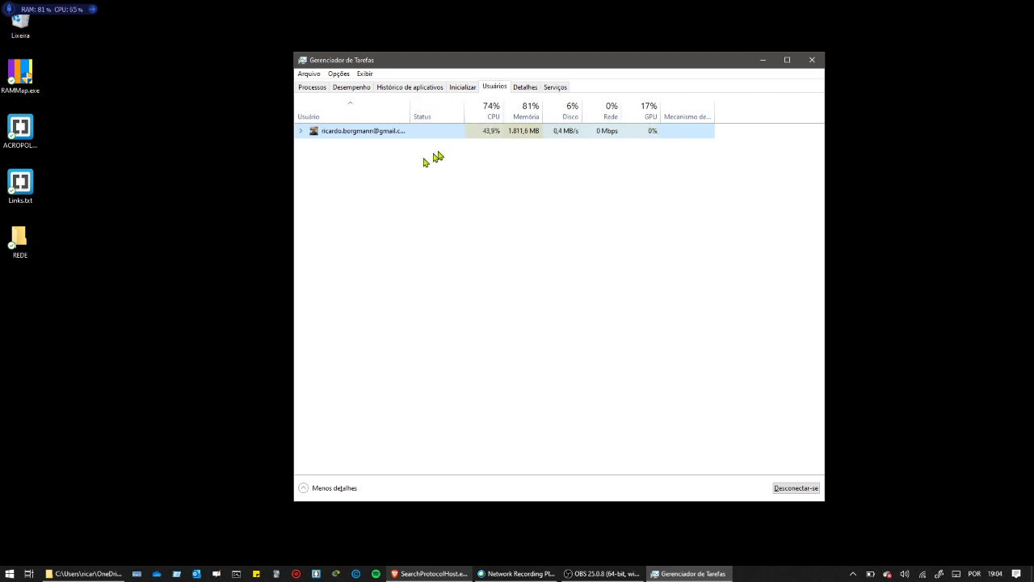
Step: Open the detailed process list and look over the system processes, selecting csrss.exe
{"action": "left_click", "coordinate": [525, 87]}
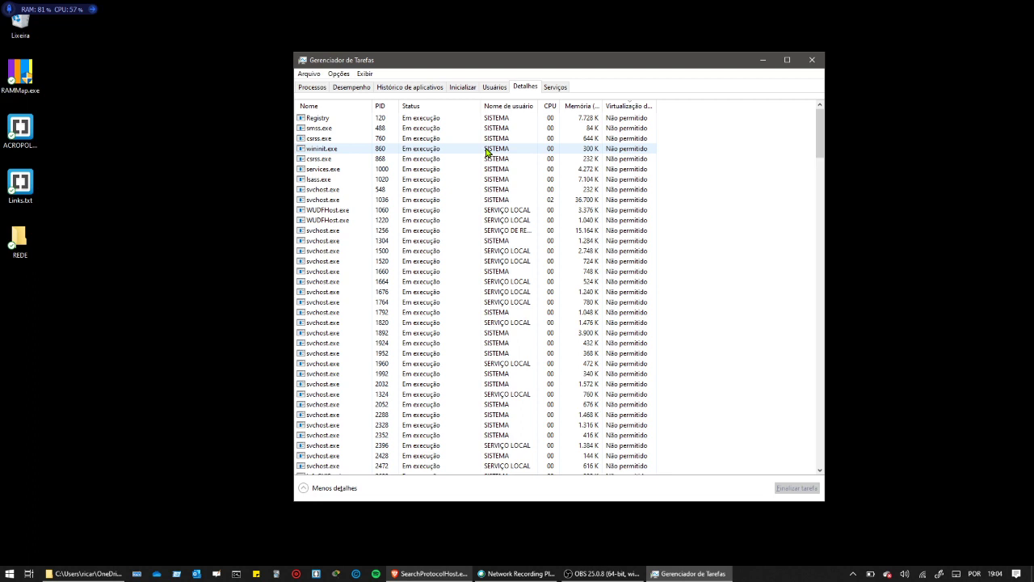
{"action": "left_click", "coordinate": [487, 151]}
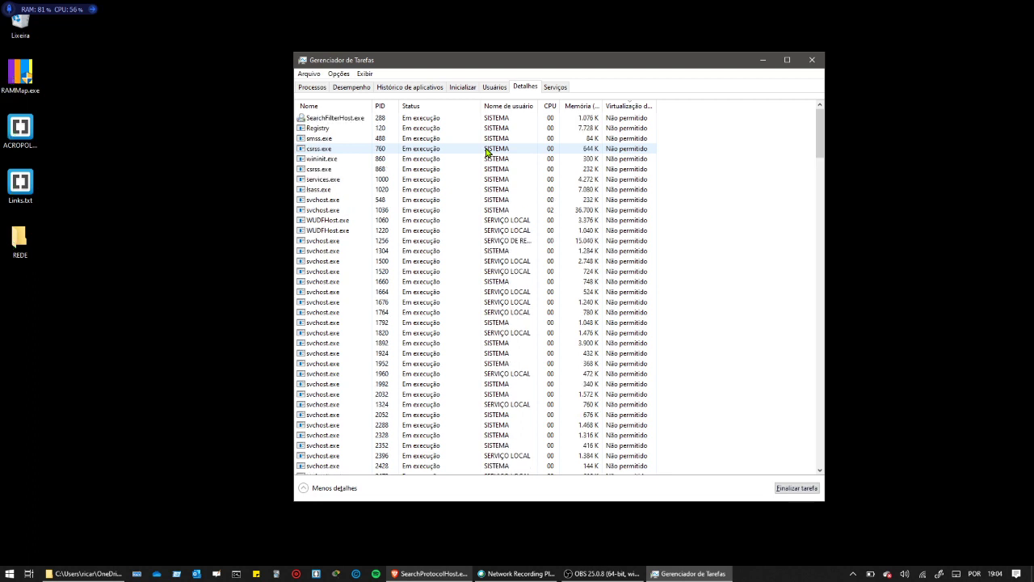
{"action": "left_click", "coordinate": [476, 179]}
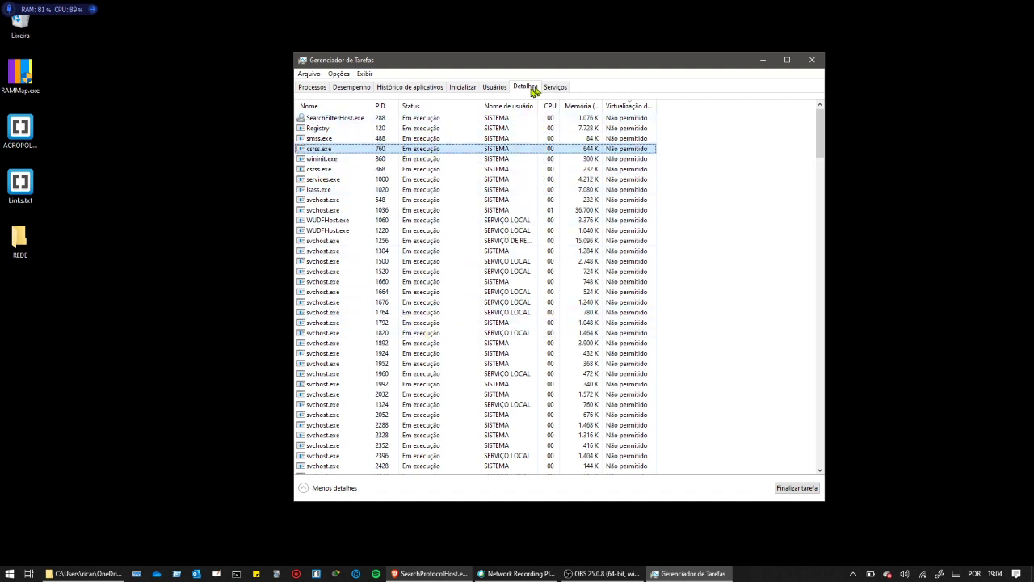
Step: Sort the detailed process list by memory and inspect the svchost.exe and brave.exe entries
{"action": "left_click", "coordinate": [584, 110]}
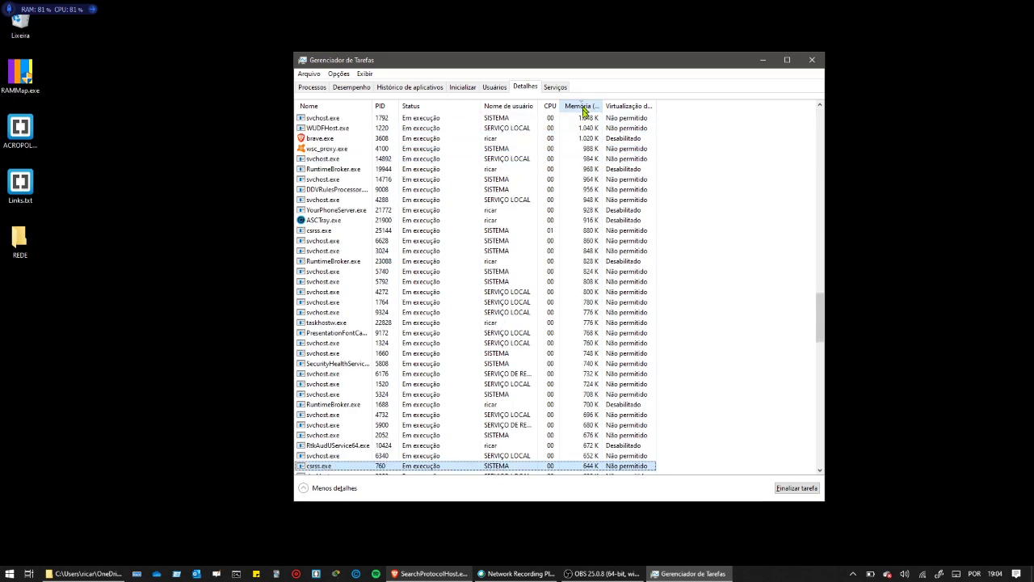
{"action": "scroll", "coordinate": [408, 177], "scroll_direction": "up", "scroll_amount": 12}
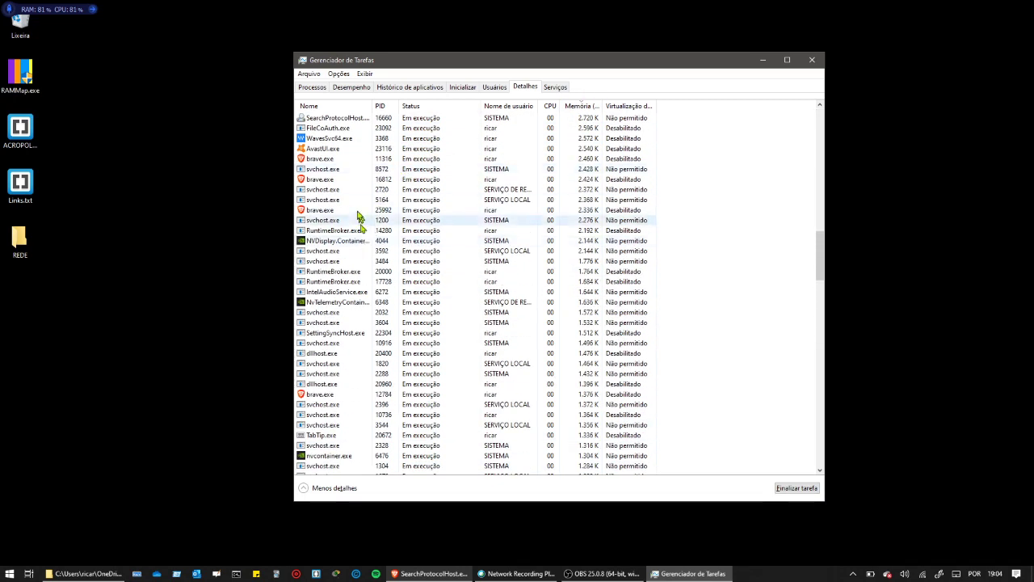
{"action": "left_click", "coordinate": [361, 199]}
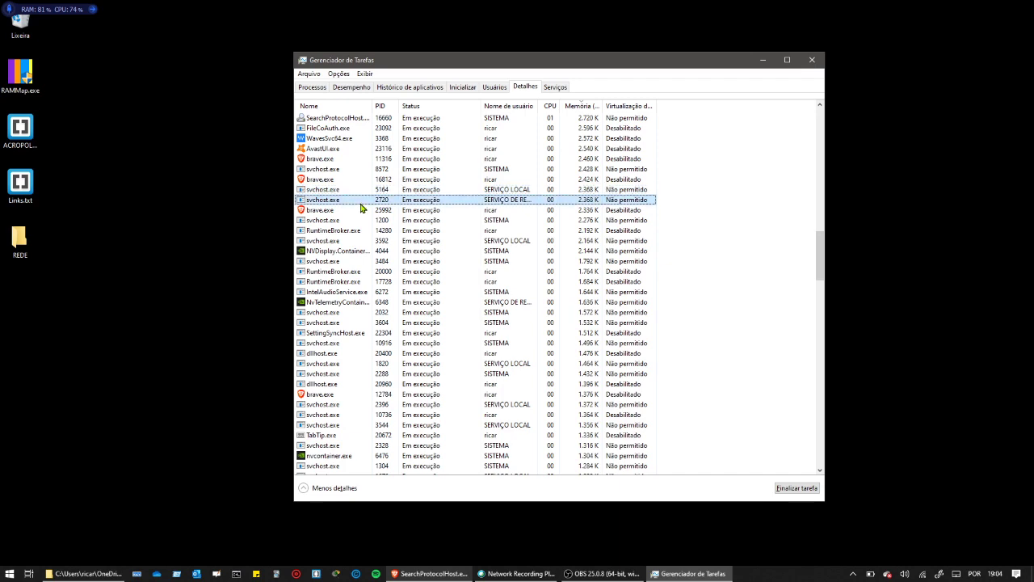
{"action": "left_click", "coordinate": [360, 209]}
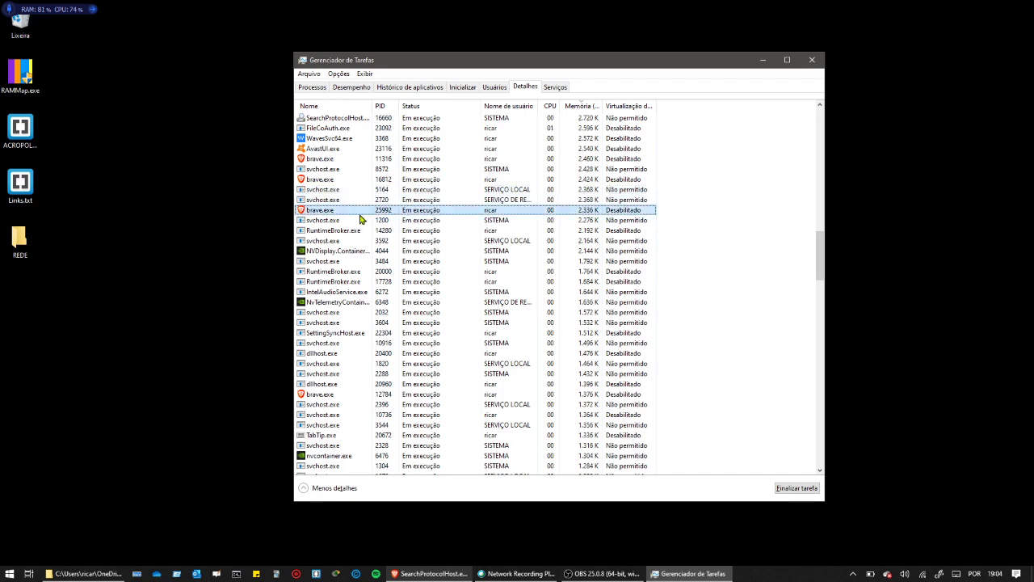
Step: Sort the detailed processes by user name and browse those run by the user, network service, local service and system accounts
{"action": "left_click", "coordinate": [524, 108]}
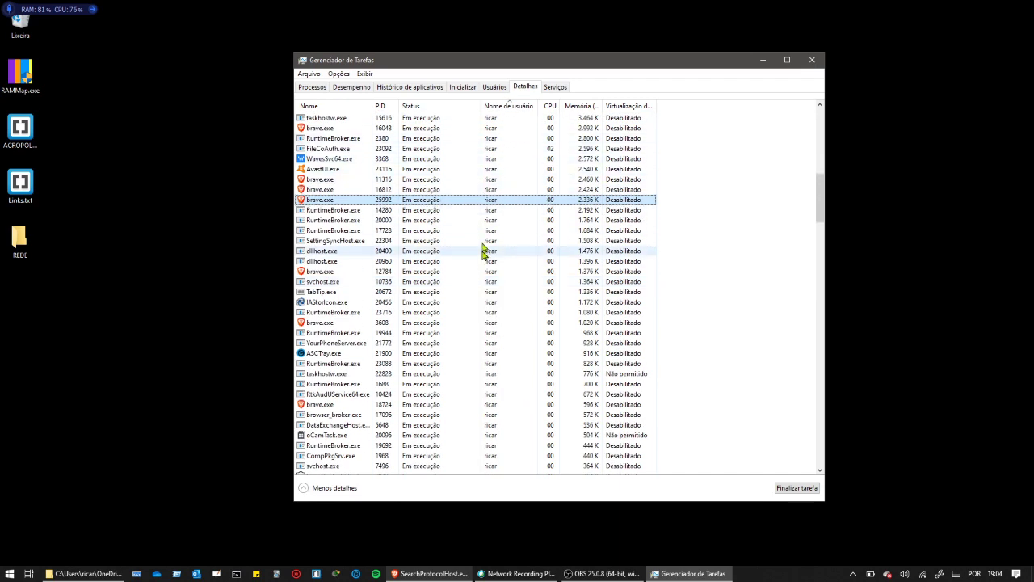
{"action": "scroll", "coordinate": [493, 247], "scroll_direction": "down", "scroll_amount": 4}
{"action": "scroll", "coordinate": [498, 244], "scroll_direction": "down", "scroll_amount": 10}
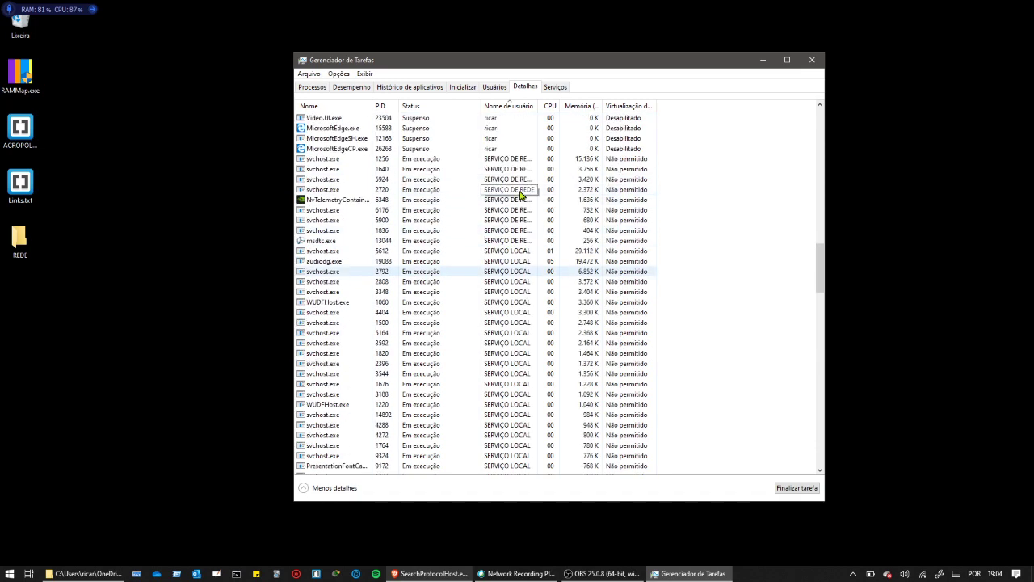
{"action": "scroll", "coordinate": [510, 312], "scroll_direction": "down", "scroll_amount": 8}
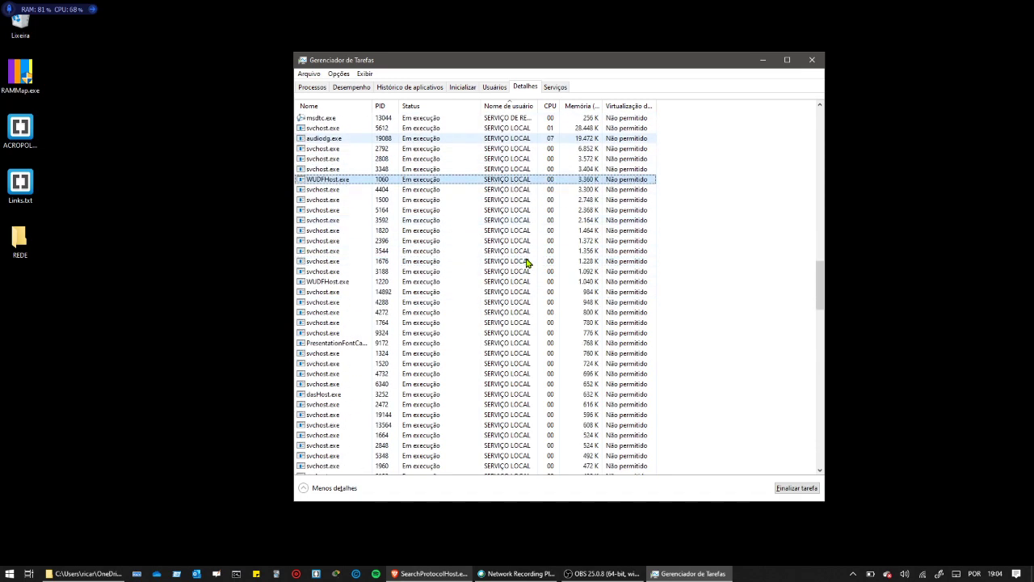
{"action": "scroll", "coordinate": [521, 343], "scroll_direction": "down", "scroll_amount": 12}
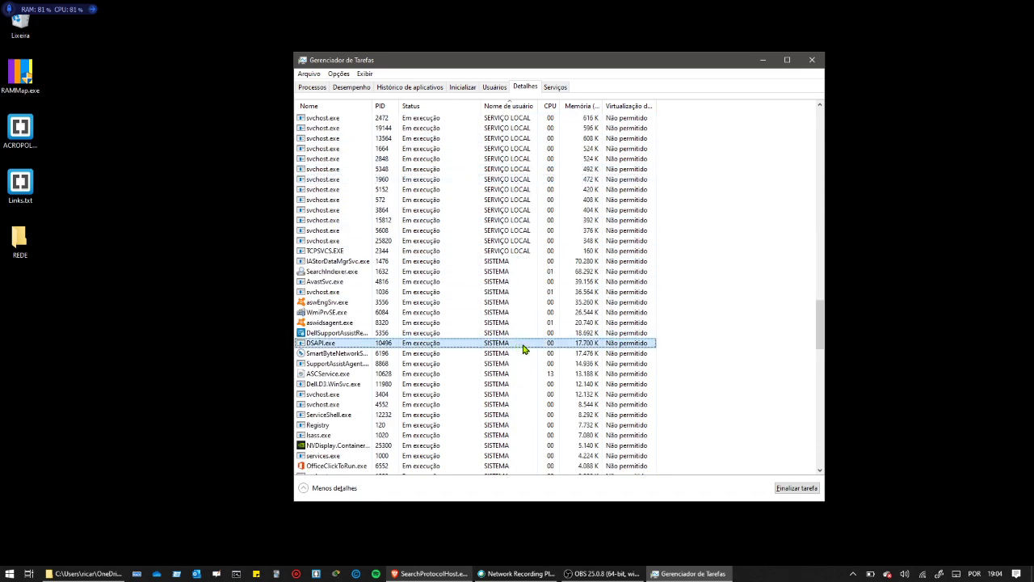
{"action": "left_click", "coordinate": [442, 302]}
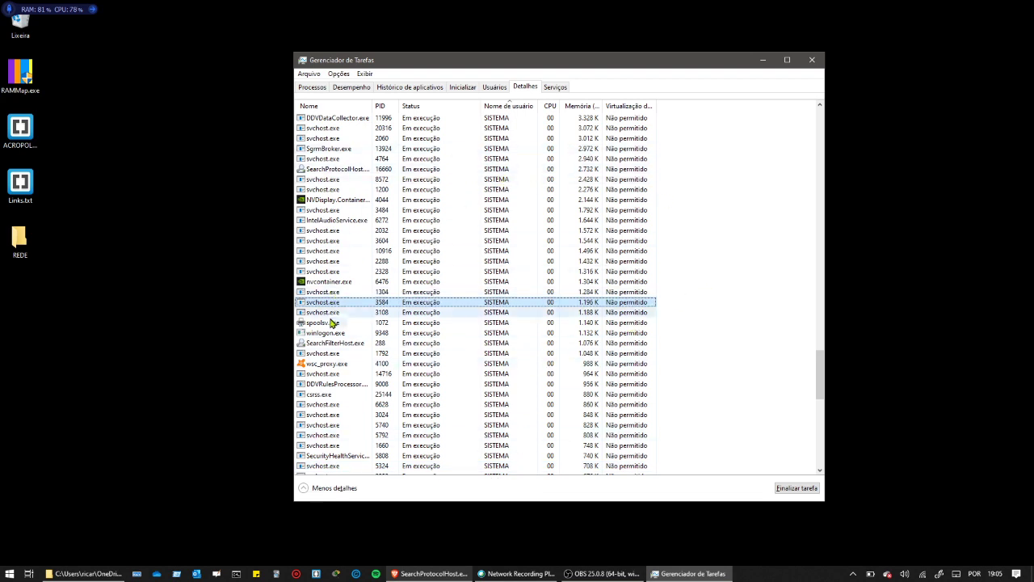
{"action": "left_click", "coordinate": [437, 332]}
{"action": "left_click", "coordinate": [485, 395]}
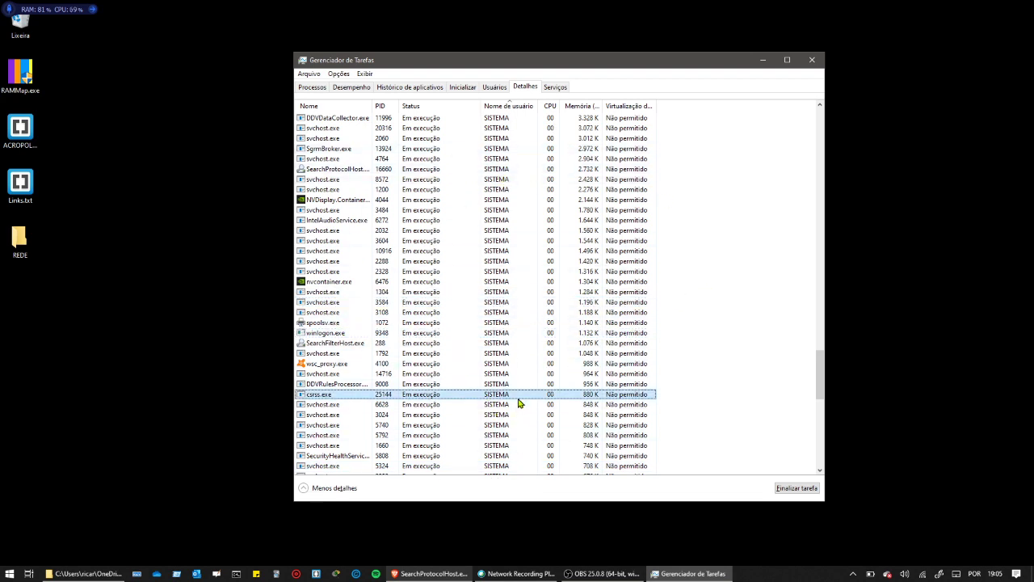
{"action": "left_click", "coordinate": [525, 425]}
{"action": "scroll", "coordinate": [531, 404], "scroll_direction": "down", "scroll_amount": 10}
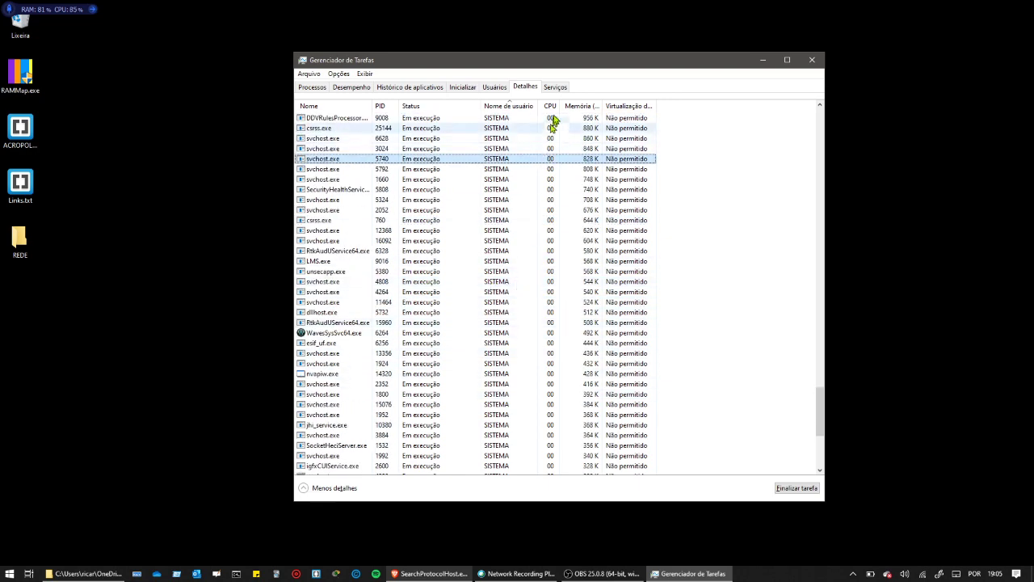
Step: Open the services list and narrow the description column to make room for the status and group columns
{"action": "left_click", "coordinate": [555, 87]}
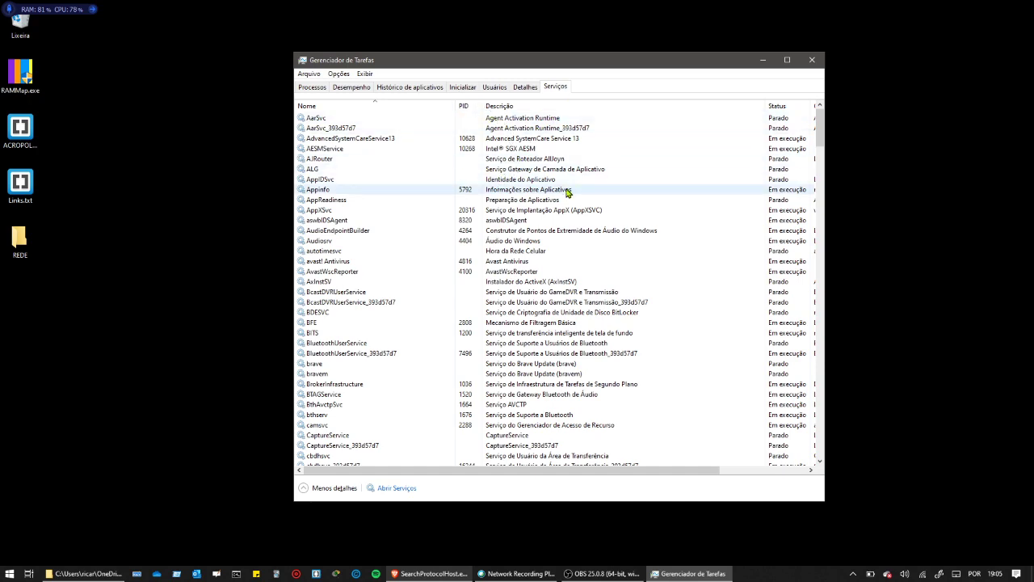
{"action": "scroll", "coordinate": [614, 210], "scroll_direction": "down", "scroll_amount": 4}
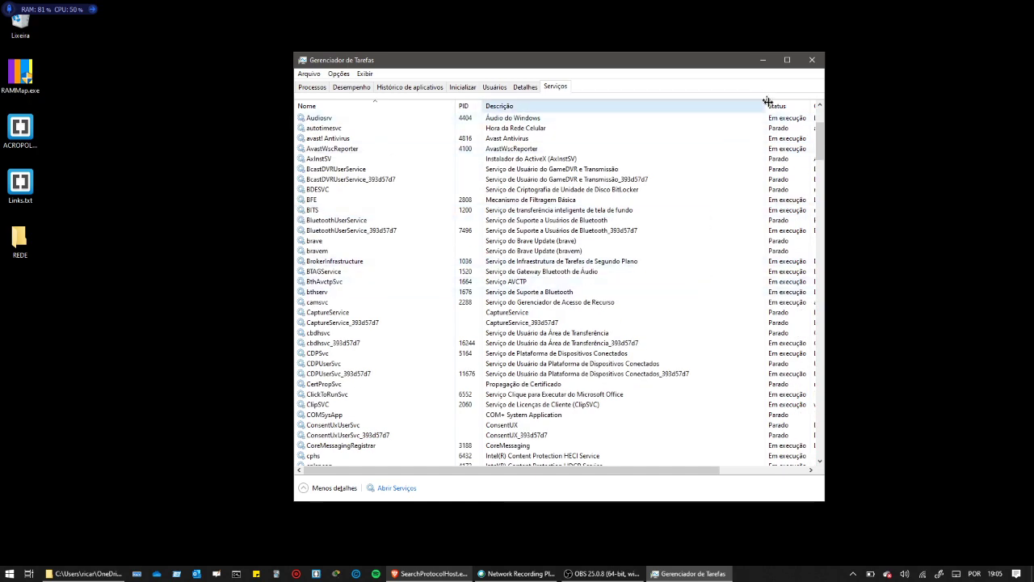
{"action": "left_click_drag", "start_coordinate": [717, 112], "coordinate": [707, 121]}
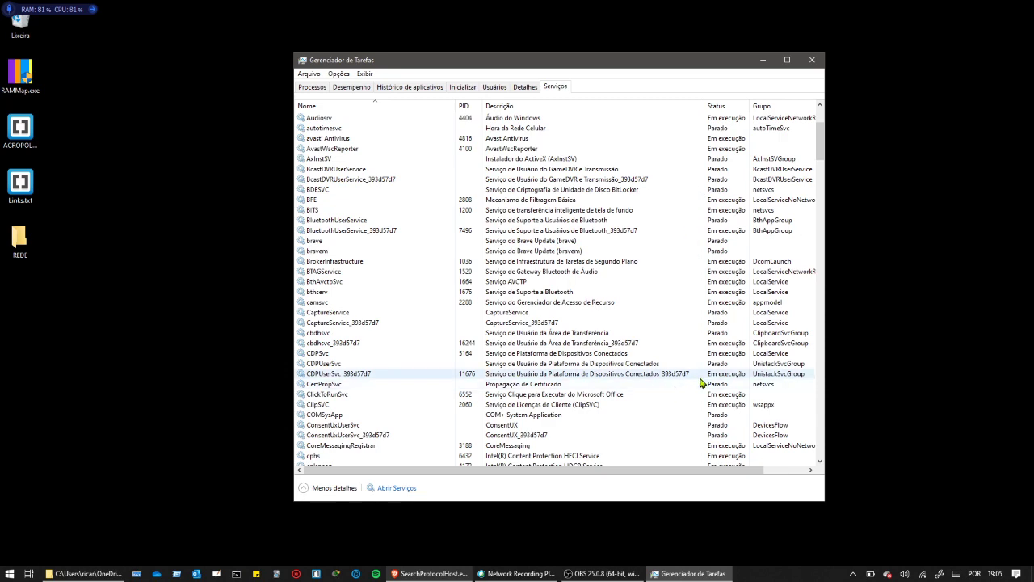
Step: Widen the window until full service group names fit, and sort the services by name in descending and back to ascending order
{"action": "left_click_drag", "start_coordinate": [826, 319], "coordinate": [894, 322]}
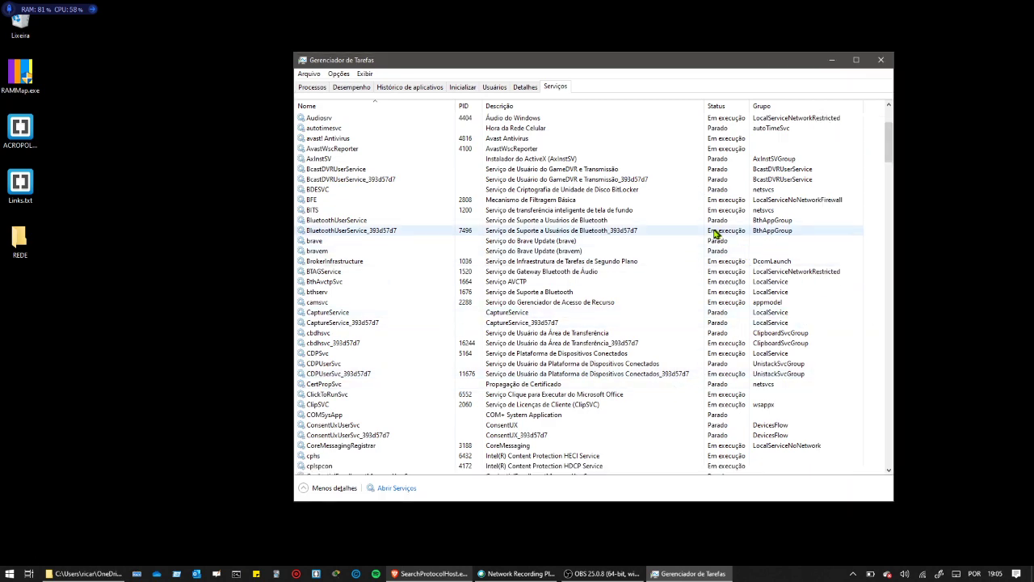
{"action": "scroll", "coordinate": [684, 300], "scroll_direction": "up", "scroll_amount": 4}
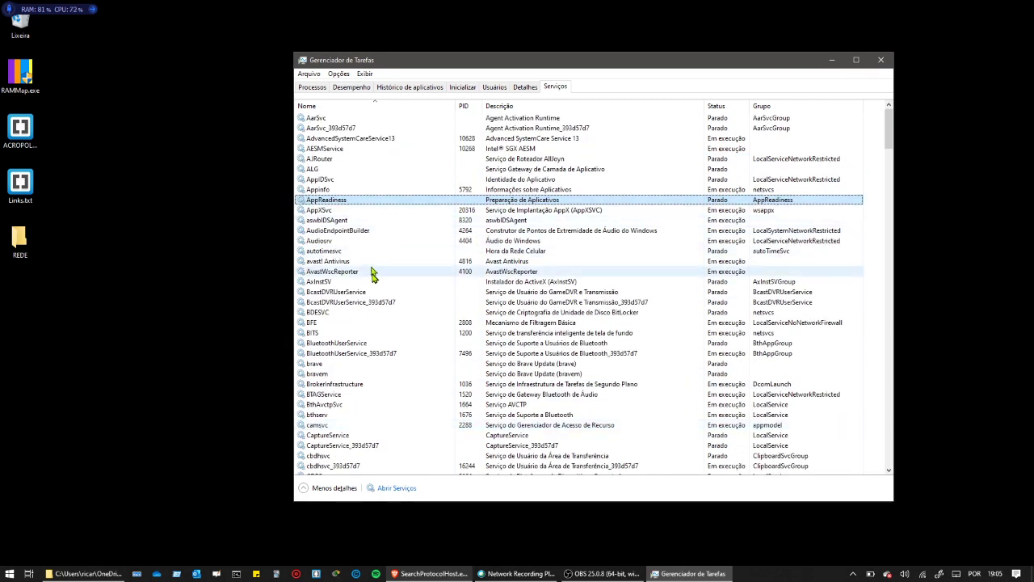
{"action": "left_click", "coordinate": [466, 273]}
{"action": "left_click", "coordinate": [384, 110]}
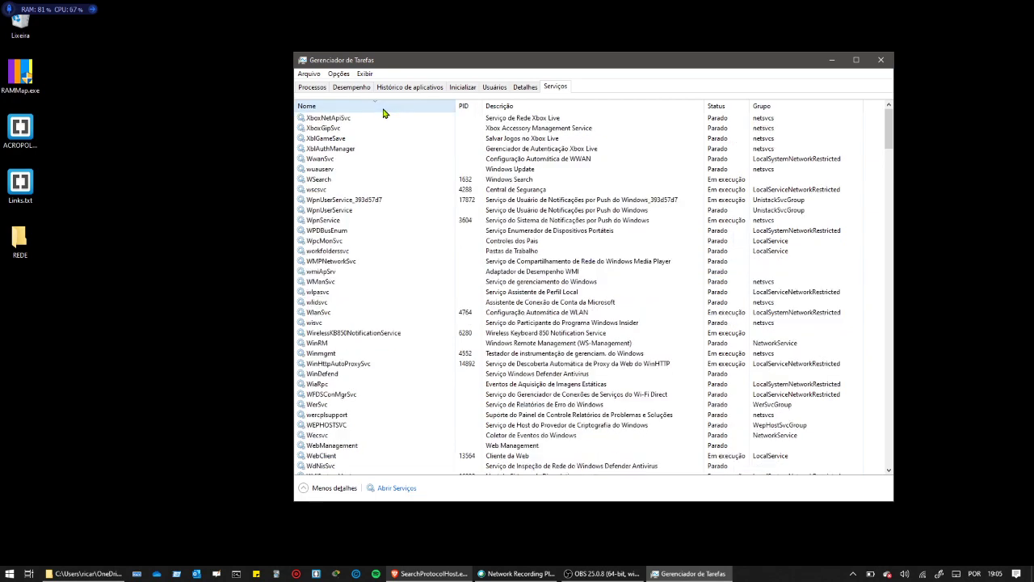
{"action": "left_click", "coordinate": [384, 110]}
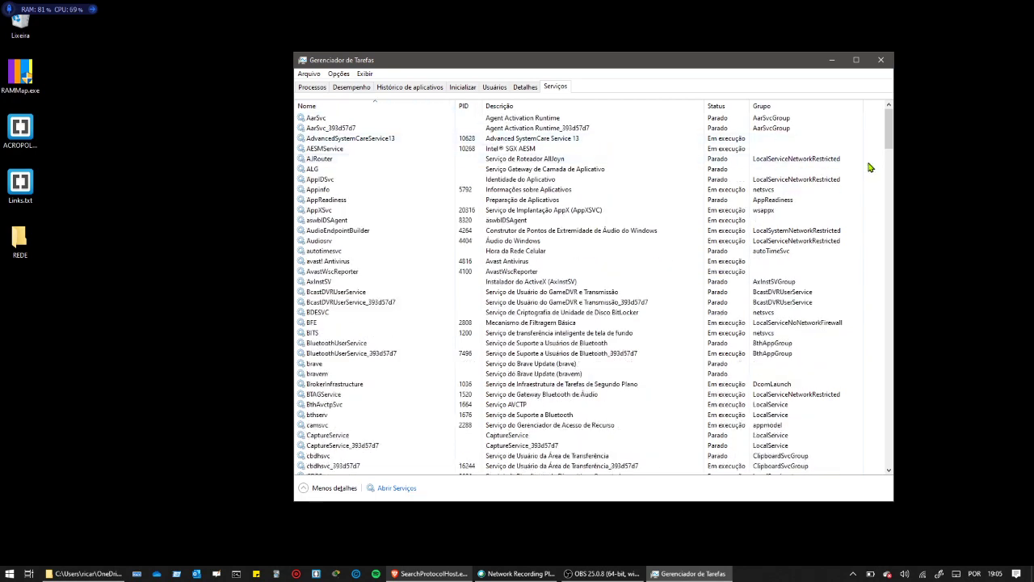
{"action": "left_click_drag", "start_coordinate": [887, 143], "coordinate": [872, 106]}
Step: Sort the services by PID in descending order and browse the running ones down to the stopped ones, selecting PlugPlay
{"action": "left_click", "coordinate": [463, 111]}
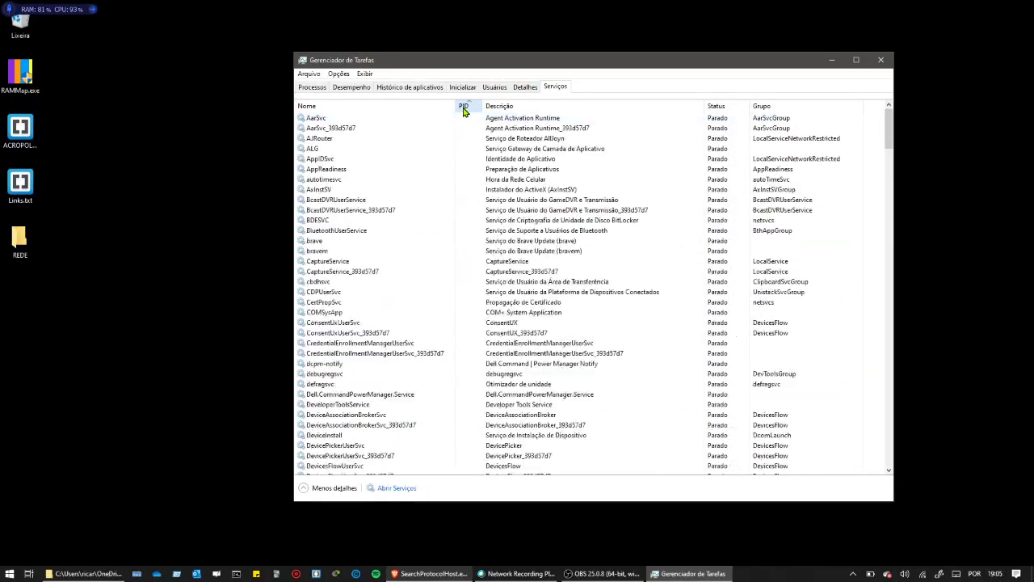
{"action": "left_click", "coordinate": [466, 107]}
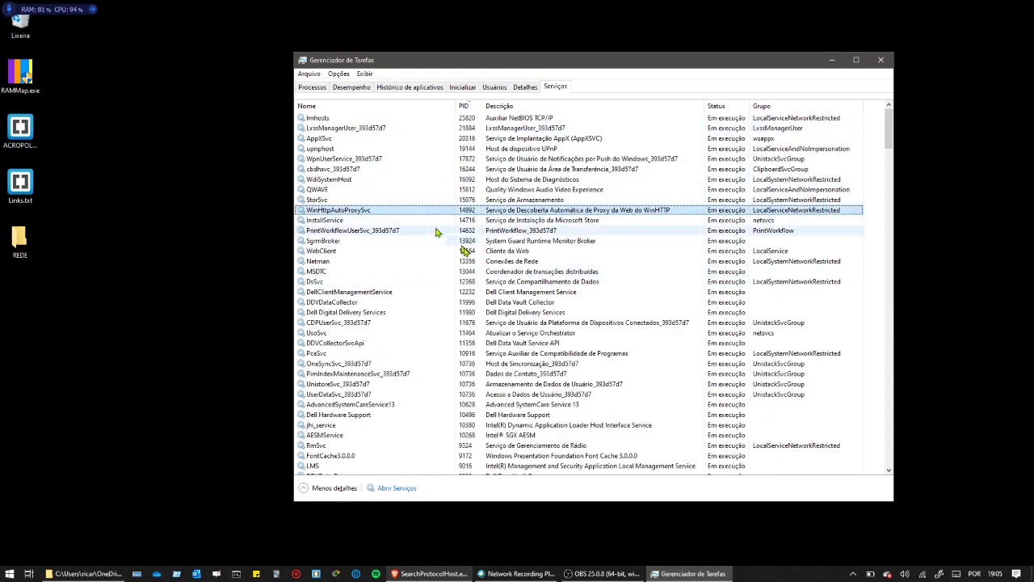
{"action": "scroll", "coordinate": [635, 247], "scroll_direction": "down", "scroll_amount": 9}
{"action": "scroll", "coordinate": [651, 299], "scroll_direction": "down", "scroll_amount": 10}
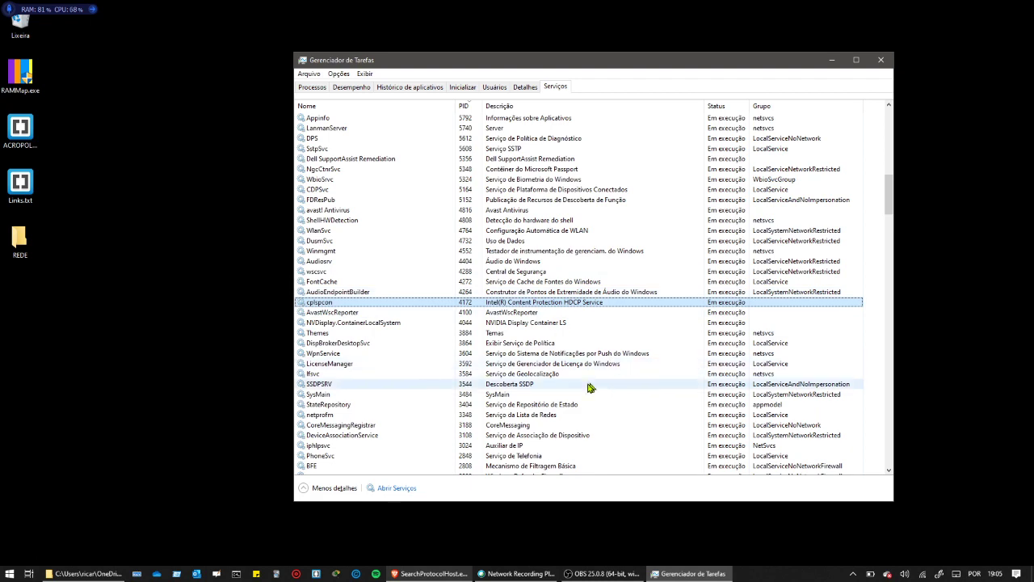
{"action": "scroll", "coordinate": [484, 266], "scroll_direction": "down", "scroll_amount": 3}
{"action": "scroll", "coordinate": [477, 257], "scroll_direction": "down", "scroll_amount": 15}
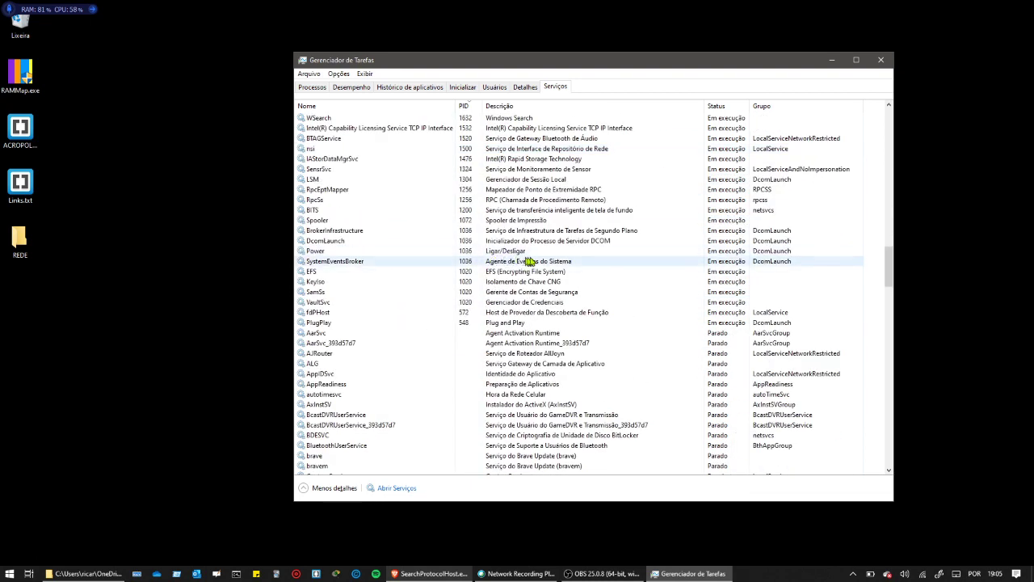
{"action": "left_click", "coordinate": [616, 324]}
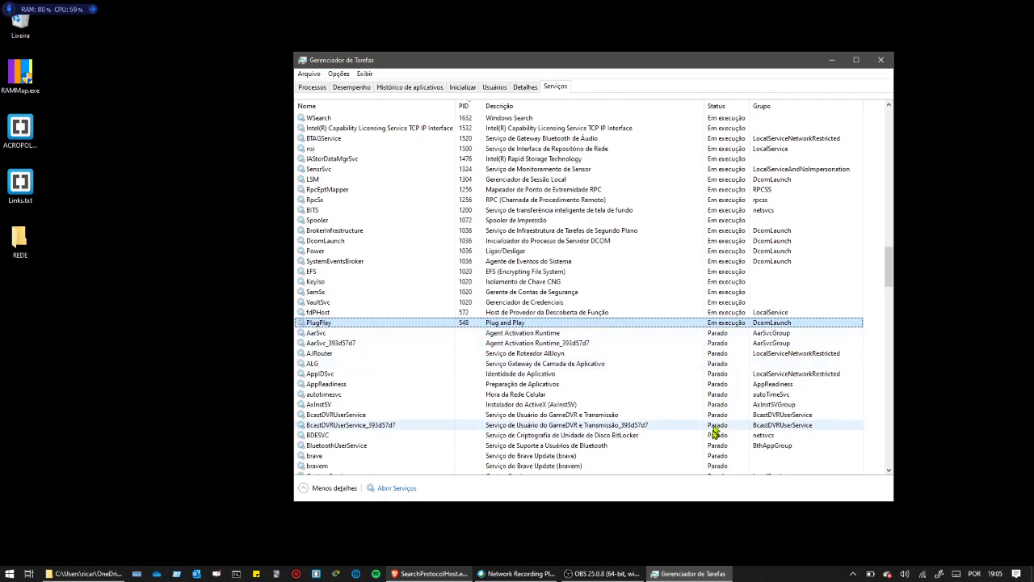
{"action": "scroll", "coordinate": [623, 350], "scroll_direction": "down", "scroll_amount": 12}
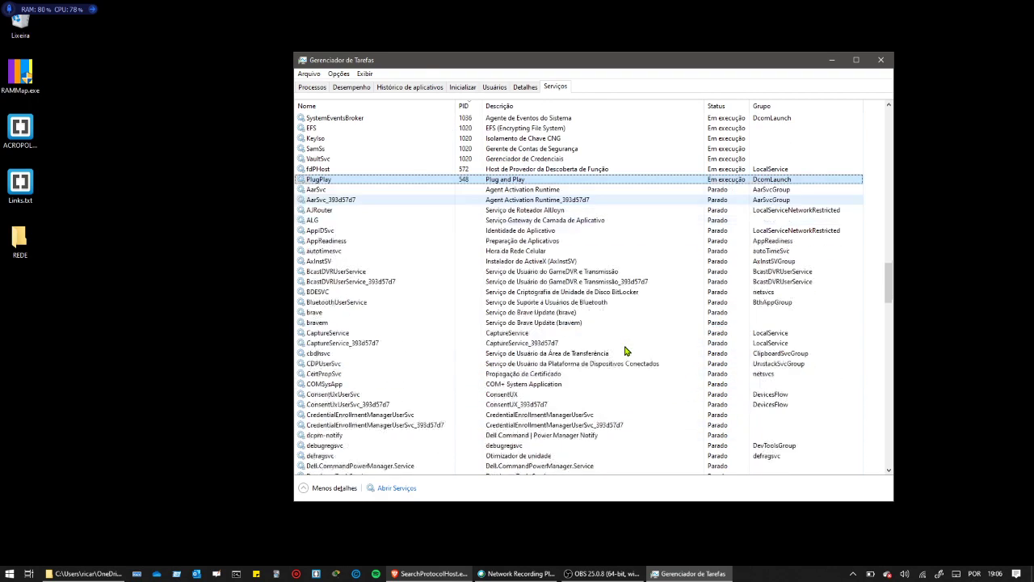
Step: Return to the running services and inspect the groups of LanmanServer and LanmanWorkstation
{"action": "scroll", "coordinate": [623, 351], "scroll_direction": "up", "scroll_amount": 12}
{"action": "scroll", "coordinate": [627, 347], "scroll_direction": "up", "scroll_amount": 20}
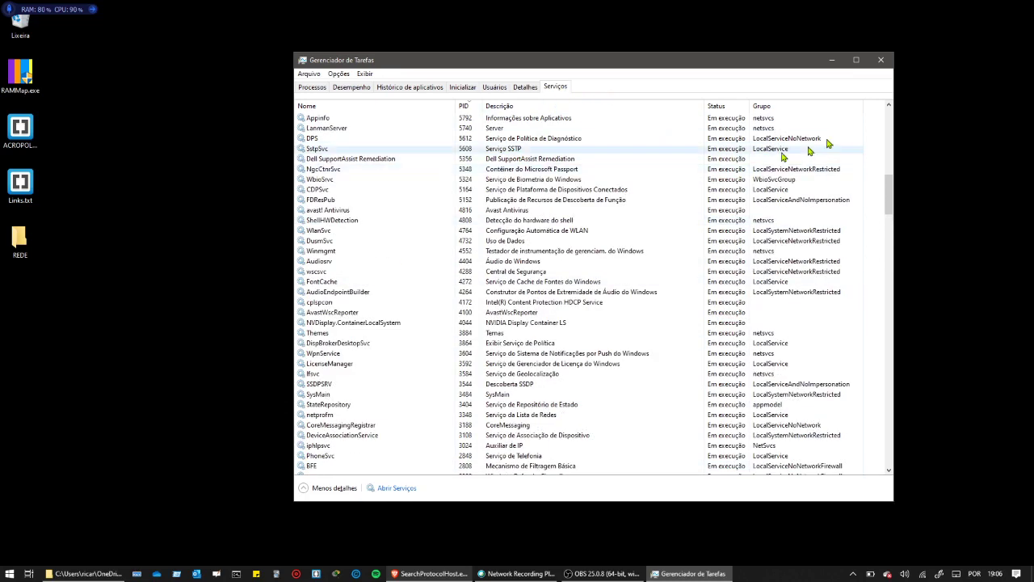
{"action": "left_click", "coordinate": [771, 129]}
{"action": "scroll", "coordinate": [759, 194], "scroll_direction": "up", "scroll_amount": 3}
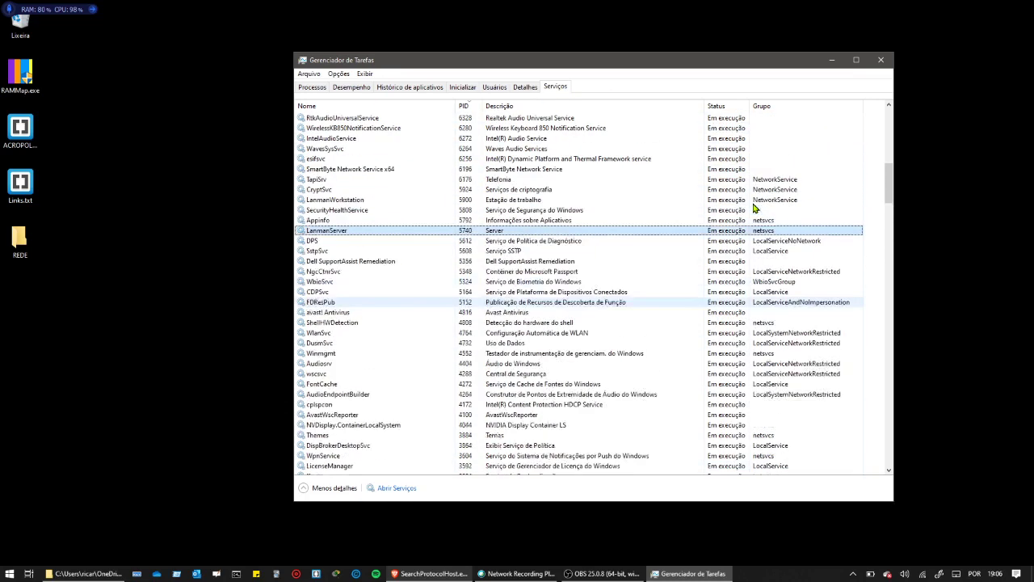
{"action": "scroll", "coordinate": [755, 210], "scroll_direction": "up", "scroll_amount": 2}
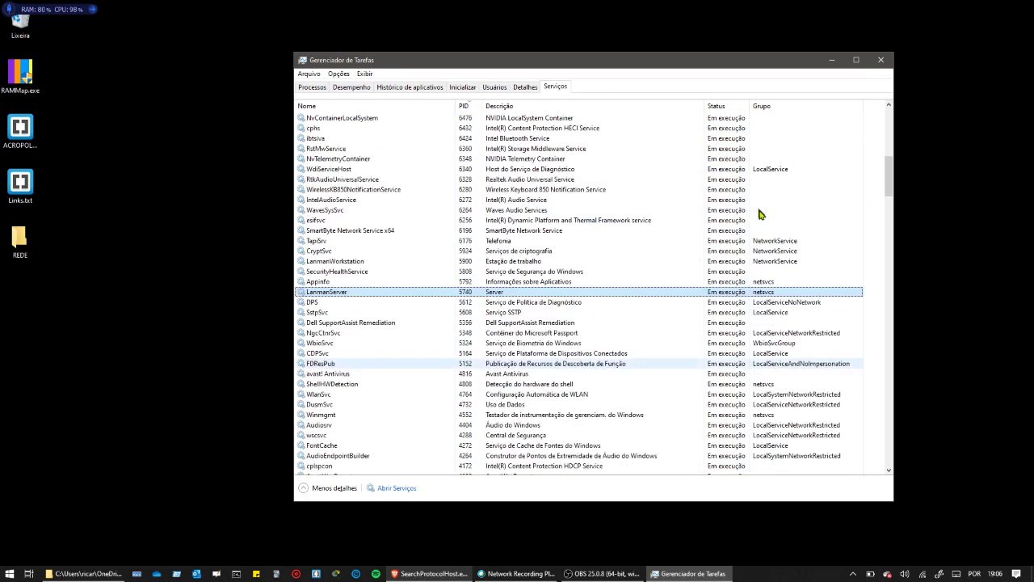
{"action": "left_click", "coordinate": [761, 263]}
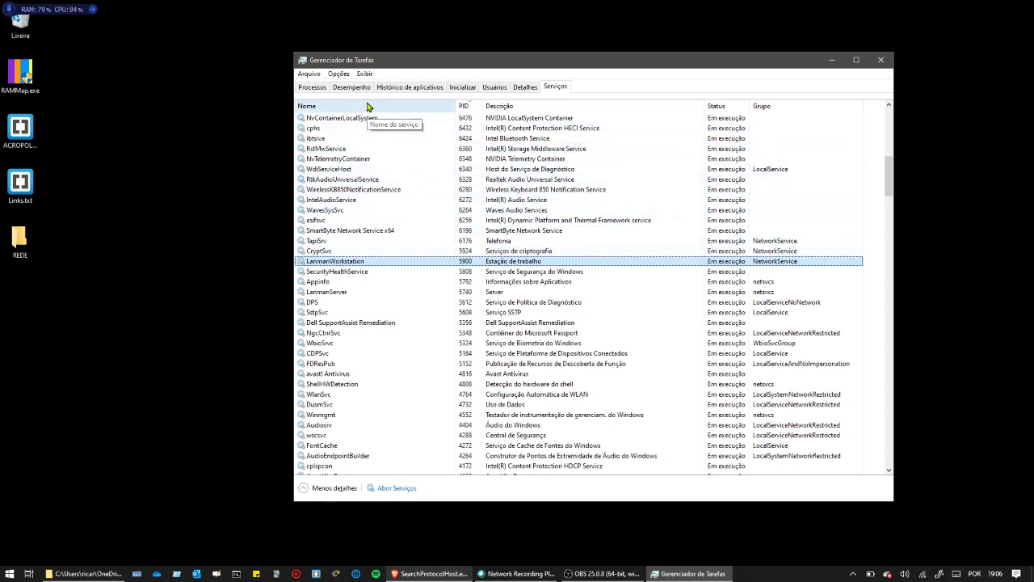
Step: Sort the services by name and browse through the alphabetical list
{"action": "scroll", "coordinate": [363, 107], "scroll_direction": "up", "scroll_amount": 3}
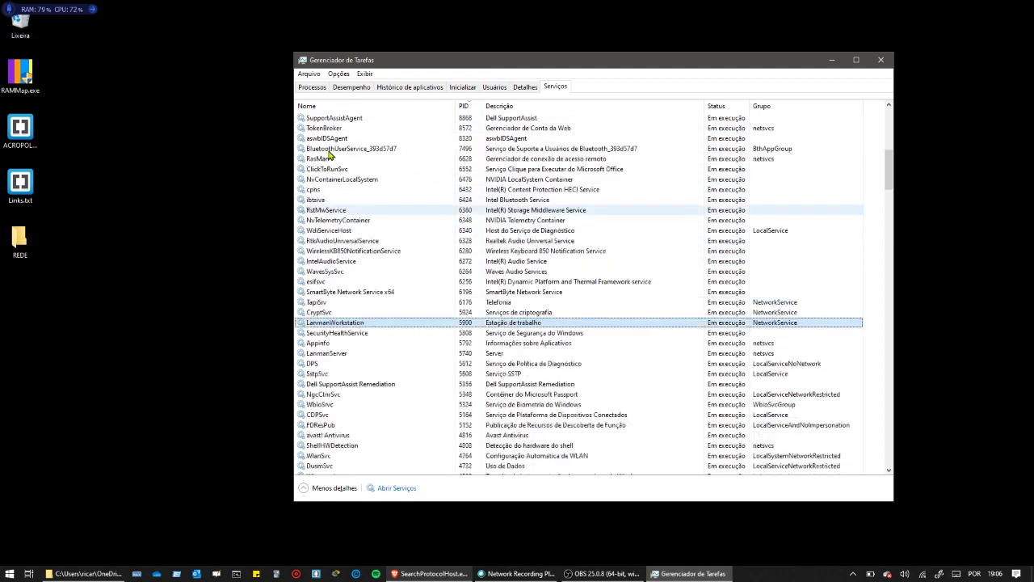
{"action": "left_click", "coordinate": [356, 112]}
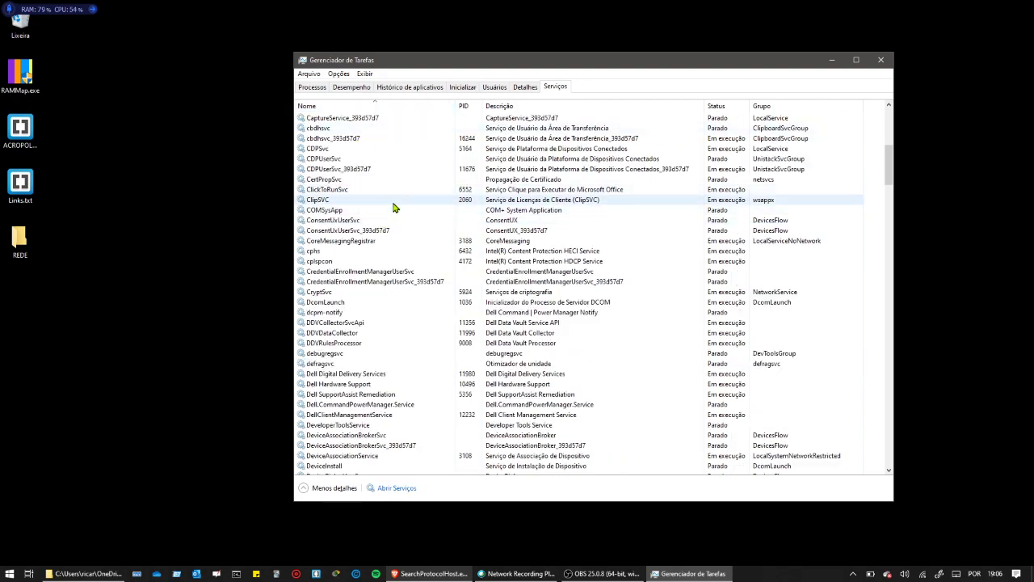
{"action": "scroll", "coordinate": [396, 207], "scroll_direction": "down", "scroll_amount": 20}
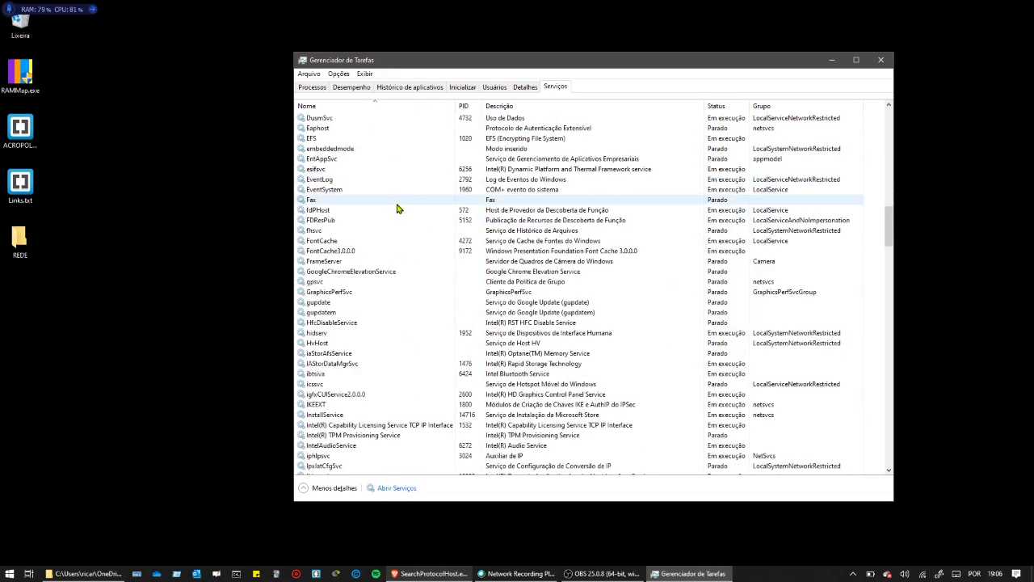
{"action": "scroll", "coordinate": [397, 208], "scroll_direction": "down", "scroll_amount": 10}
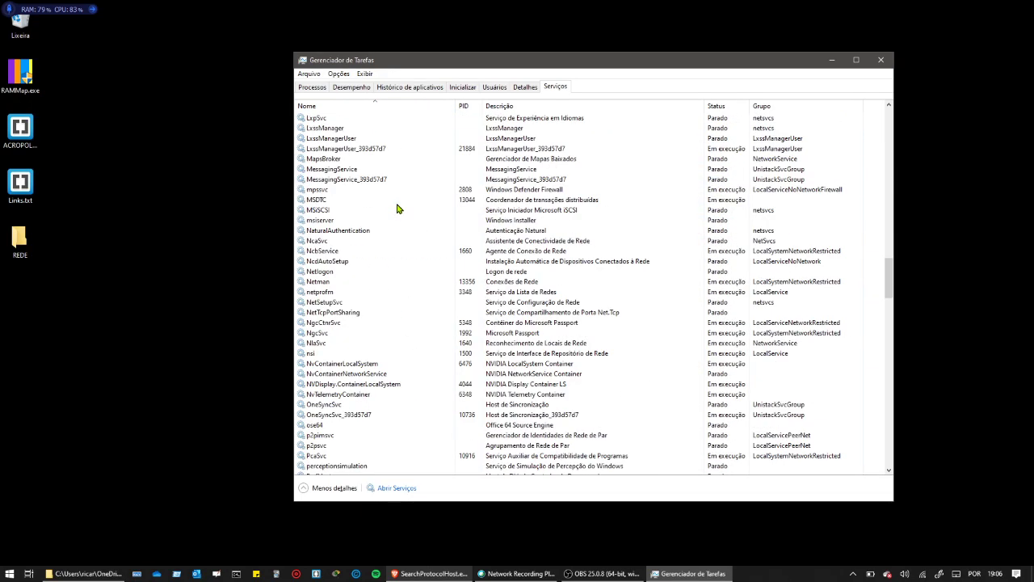
Step: Sort the services by group, browse the groups and select all NetworkService entries from CryptSvc to WinRM
{"action": "left_click", "coordinate": [805, 103]}
{"action": "scroll", "coordinate": [786, 209], "scroll_direction": "up", "scroll_amount": 10}
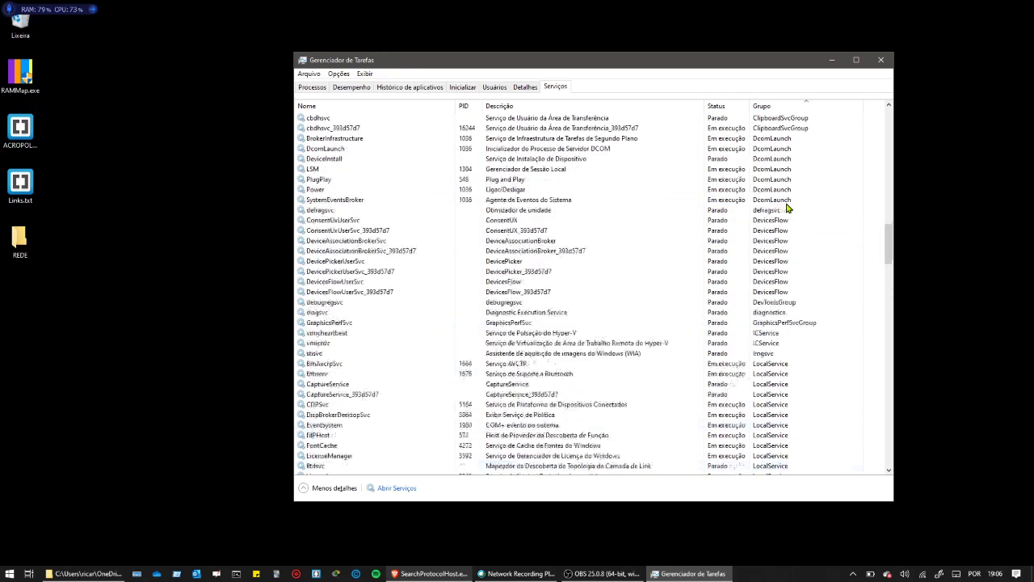
{"action": "scroll", "coordinate": [786, 208], "scroll_direction": "up", "scroll_amount": 10}
{"action": "scroll", "coordinate": [786, 210], "scroll_direction": "down", "scroll_amount": 17}
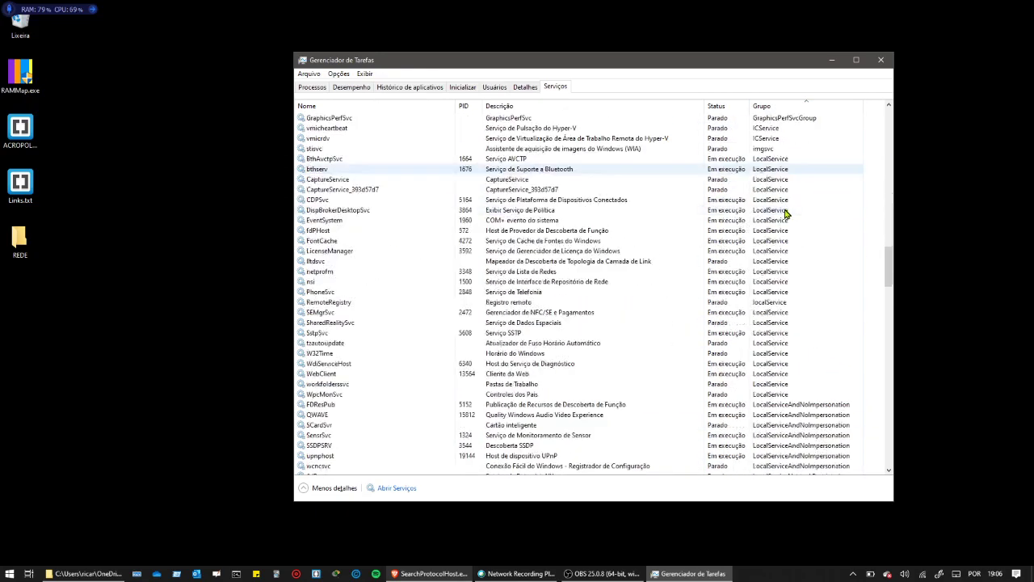
{"action": "scroll", "coordinate": [785, 211], "scroll_direction": "down", "scroll_amount": 20}
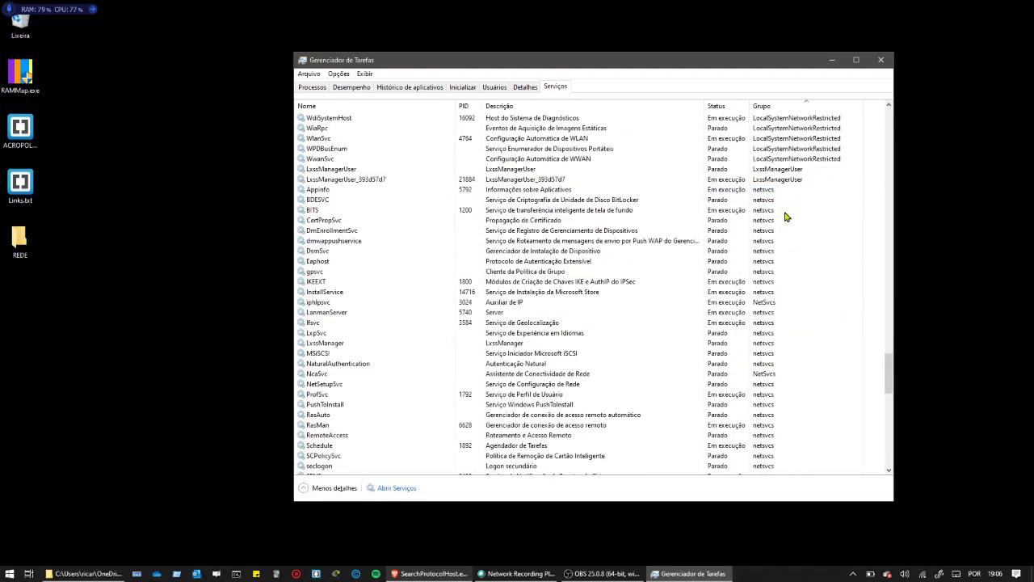
{"action": "scroll", "coordinate": [786, 217], "scroll_direction": "down", "scroll_amount": 20}
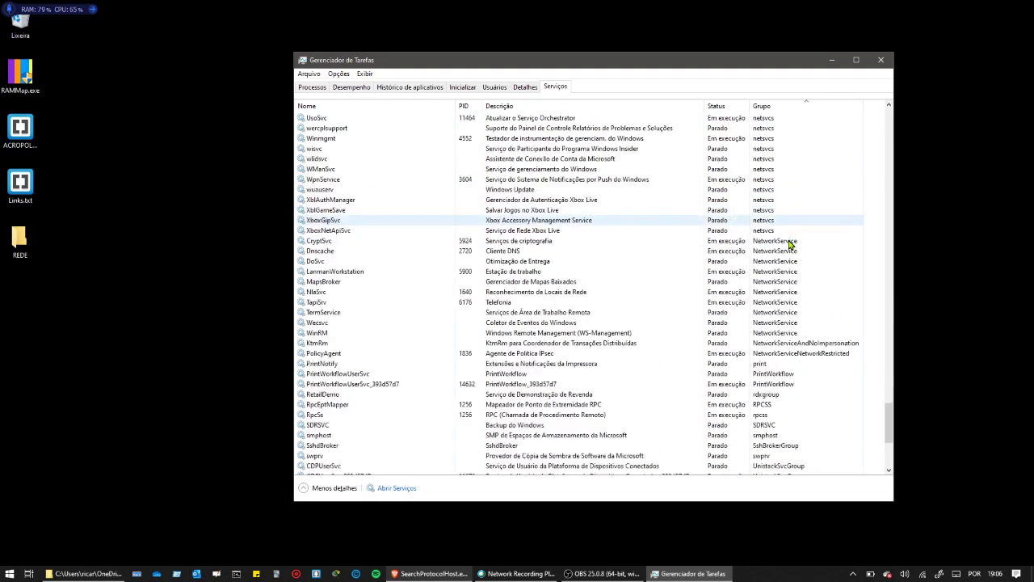
{"action": "left_click", "coordinate": [789, 242]}
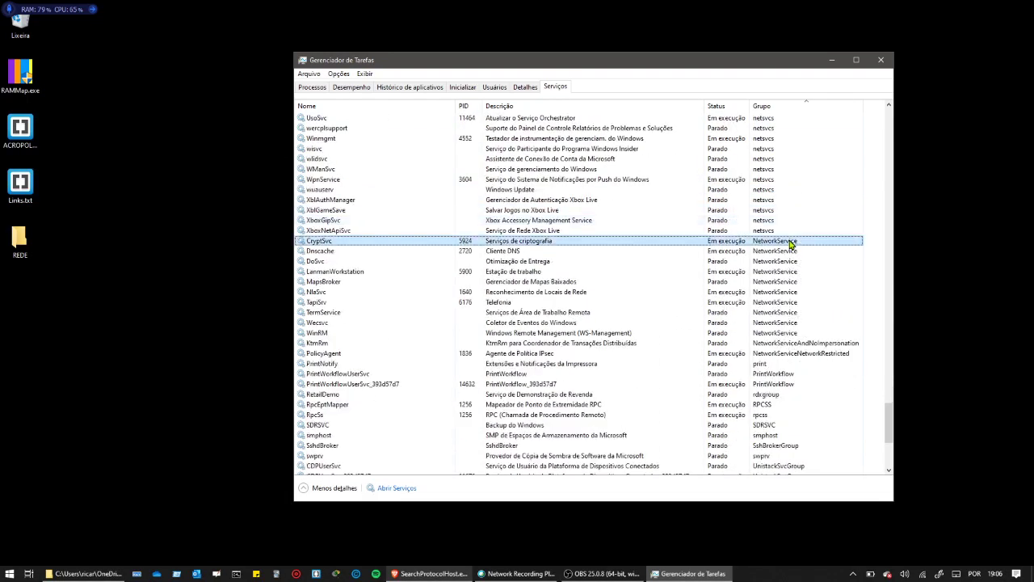
{"action": "left_click", "coordinate": [788, 332], "text": "shift"}
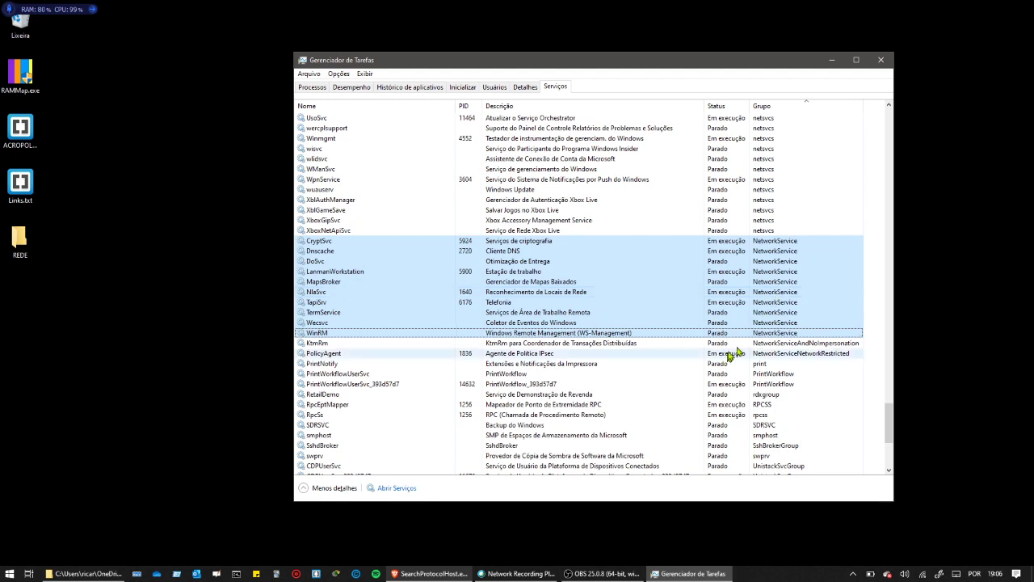
{"action": "scroll", "coordinate": [767, 331], "scroll_direction": "down", "scroll_amount": 5}
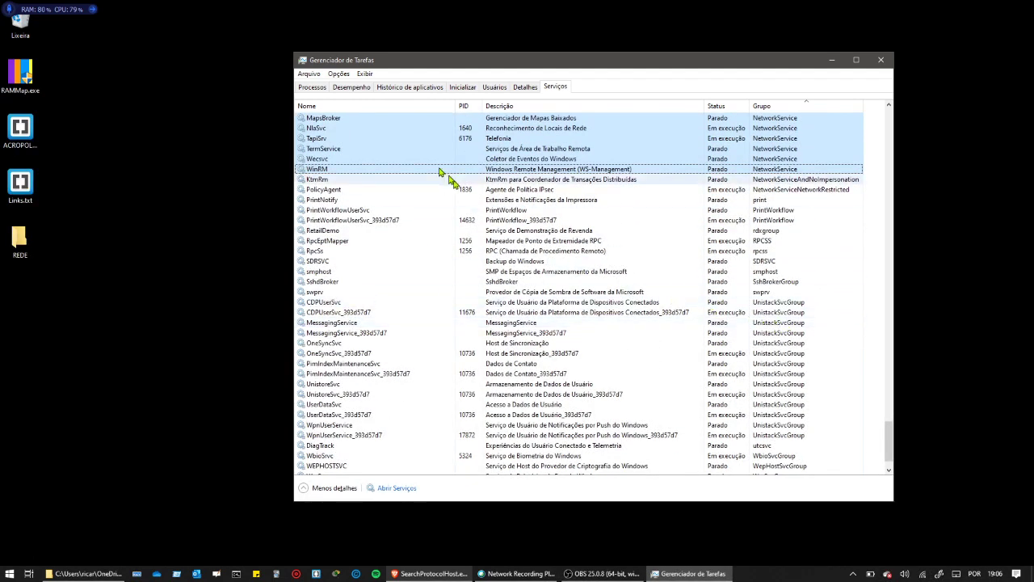
Step: Revisit the details, users, app history, performance and processes views
{"action": "left_click", "coordinate": [524, 87]}
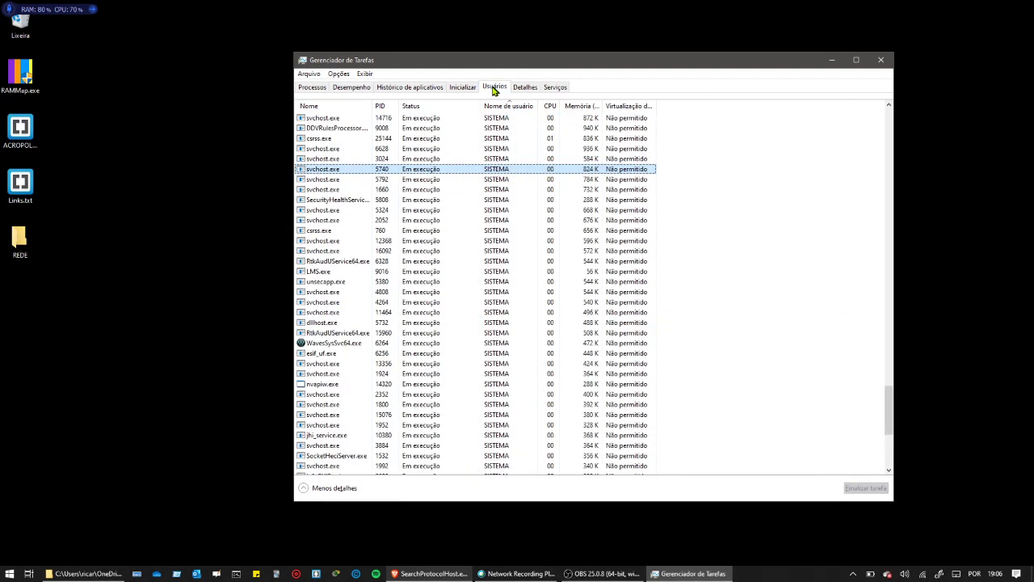
{"action": "left_click", "coordinate": [494, 87]}
{"action": "left_click", "coordinate": [440, 87]}
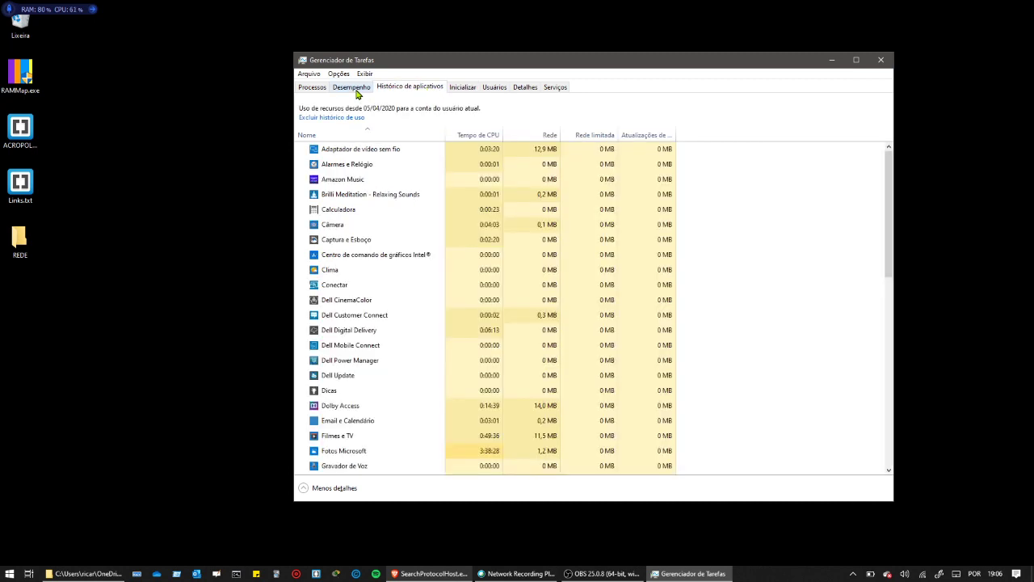
{"action": "left_click", "coordinate": [353, 88]}
{"action": "left_click", "coordinate": [311, 87]}
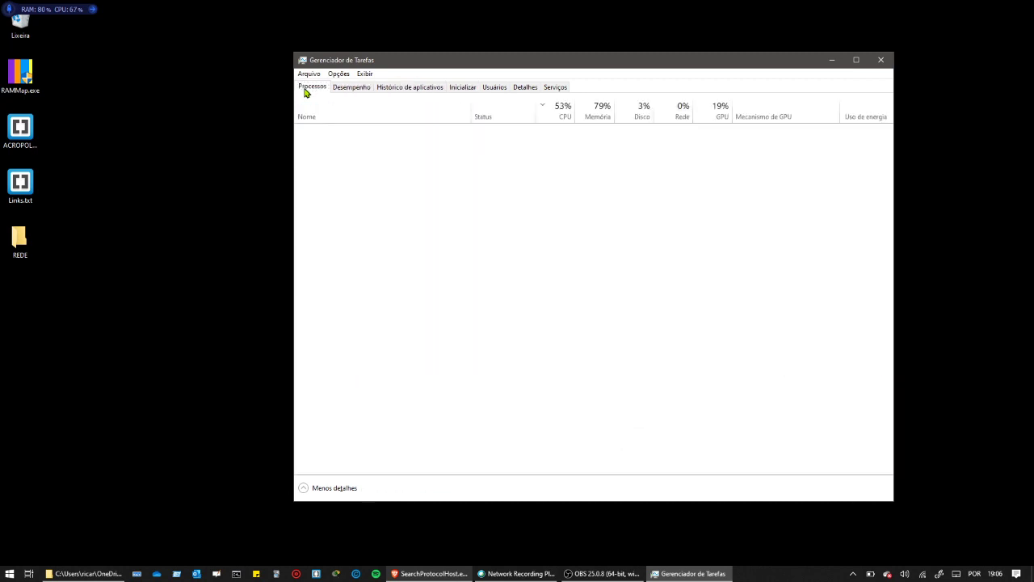
{"action": "left_click", "coordinate": [353, 88]}
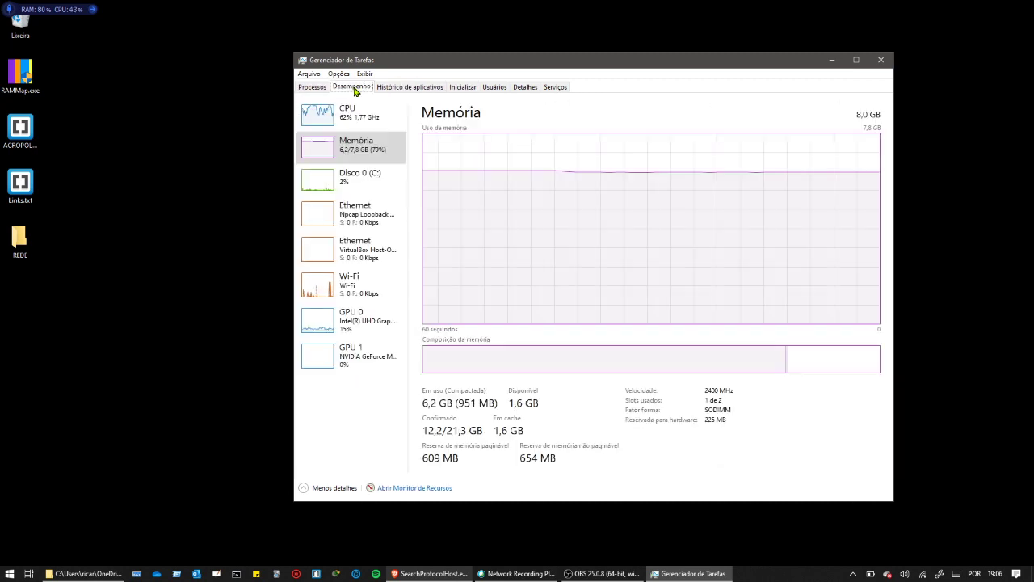
{"action": "left_click", "coordinate": [311, 87]}
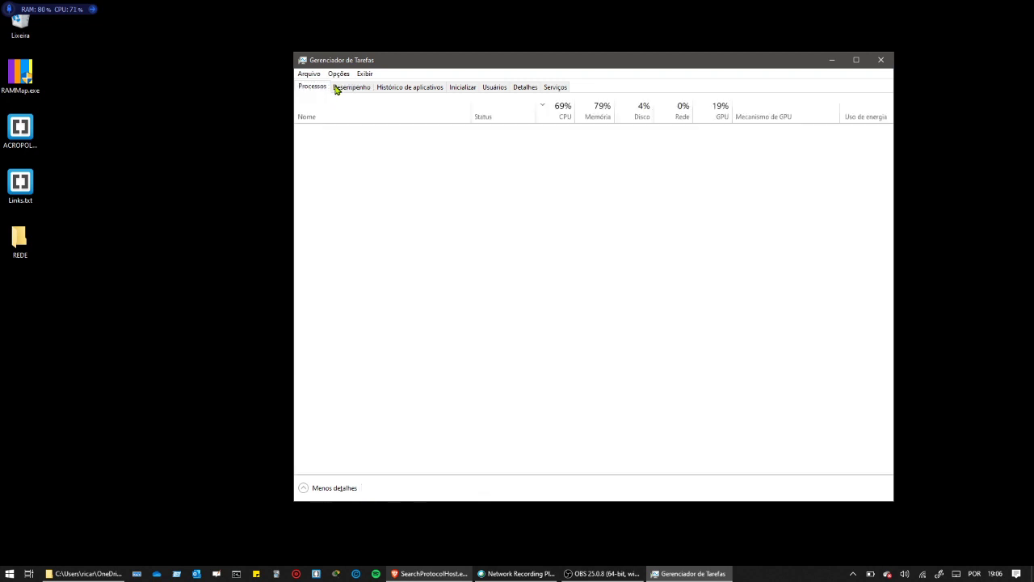
Step: Open the Resource Monitor's memory view from the performance page and sort its processes by PID and finally by hard faults per second
{"action": "left_click", "coordinate": [337, 88]}
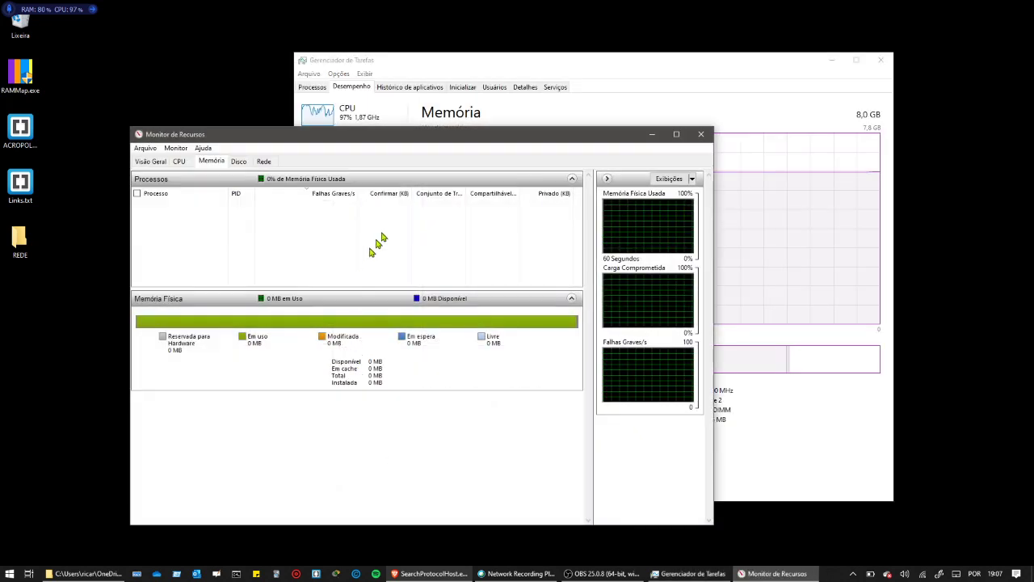
{"action": "left_click_drag", "start_coordinate": [428, 140], "coordinate": [482, 32]}
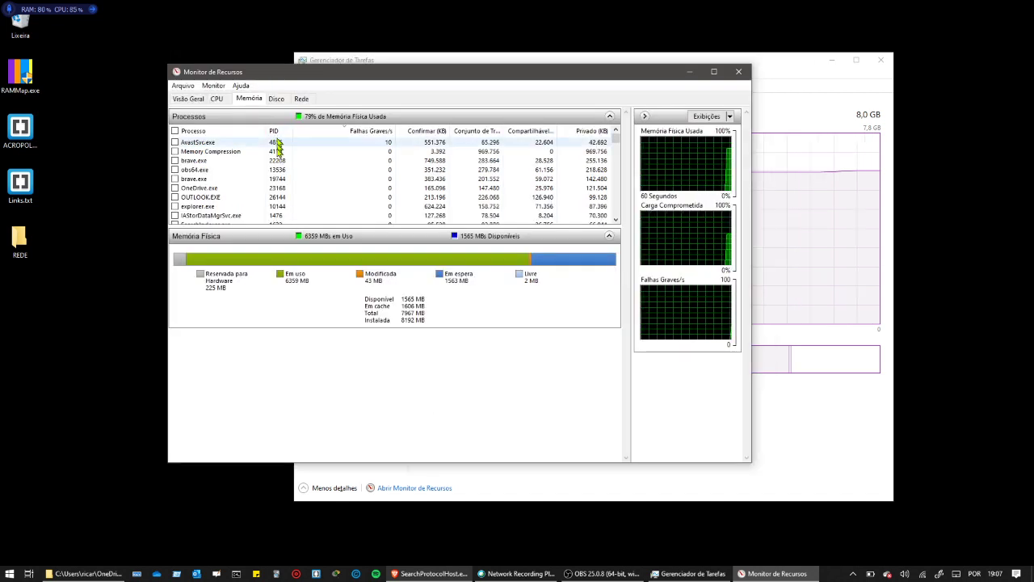
{"action": "left_click", "coordinate": [279, 132]}
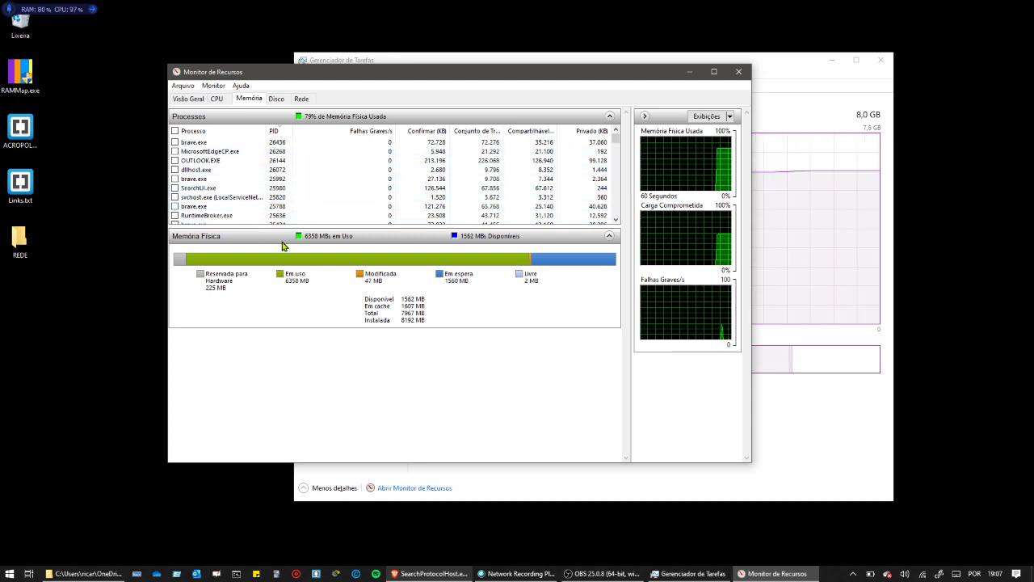
{"action": "scroll", "coordinate": [274, 215], "scroll_direction": "down", "scroll_amount": 10}
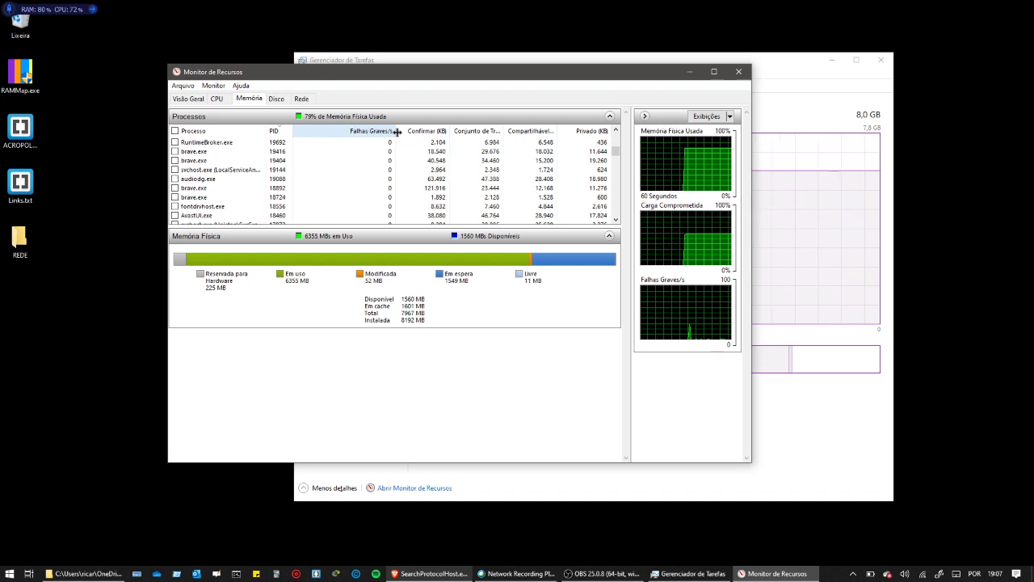
{"action": "left_click", "coordinate": [349, 134]}
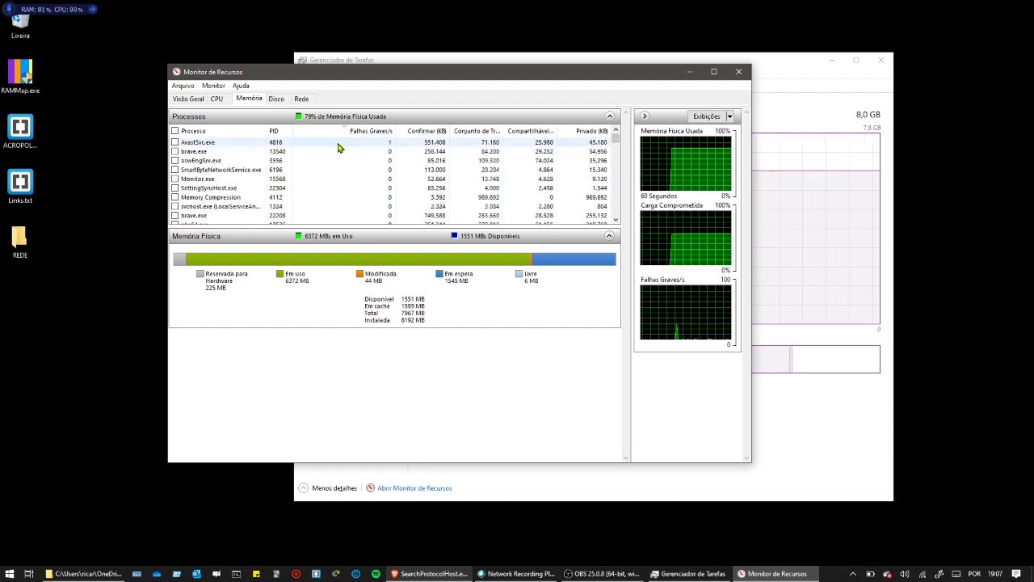
Step: Revisit the CPU and memory views, sort the memory processes by commit size and check the installed physical memory entry
{"action": "left_click", "coordinate": [339, 146]}
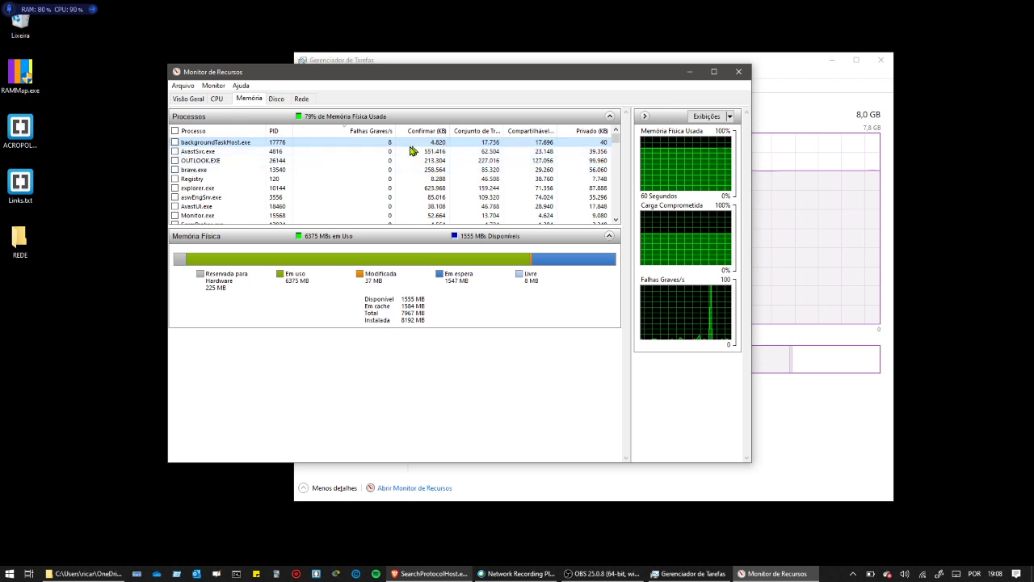
{"action": "left_click", "coordinate": [217, 99]}
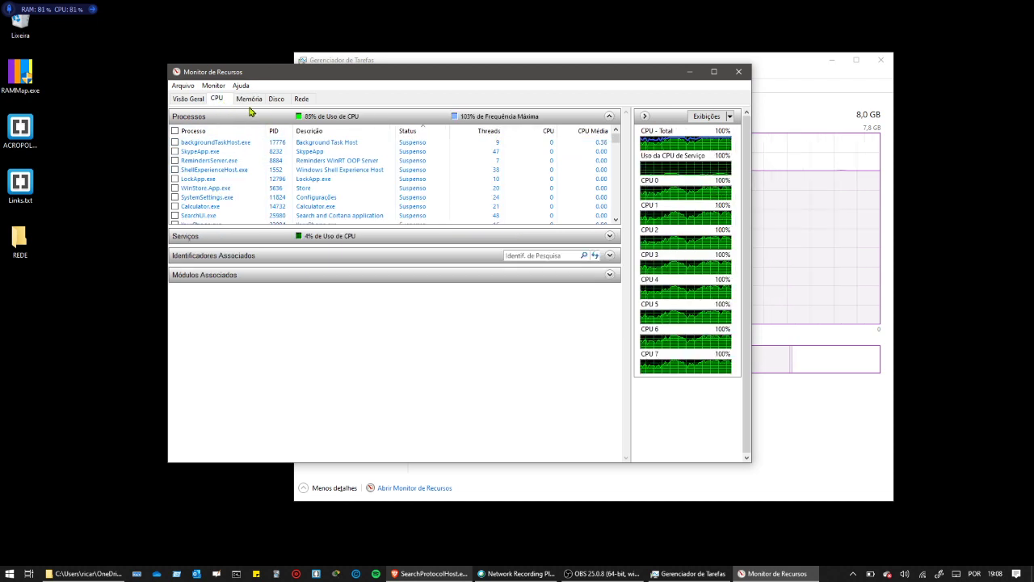
{"action": "left_click", "coordinate": [251, 98]}
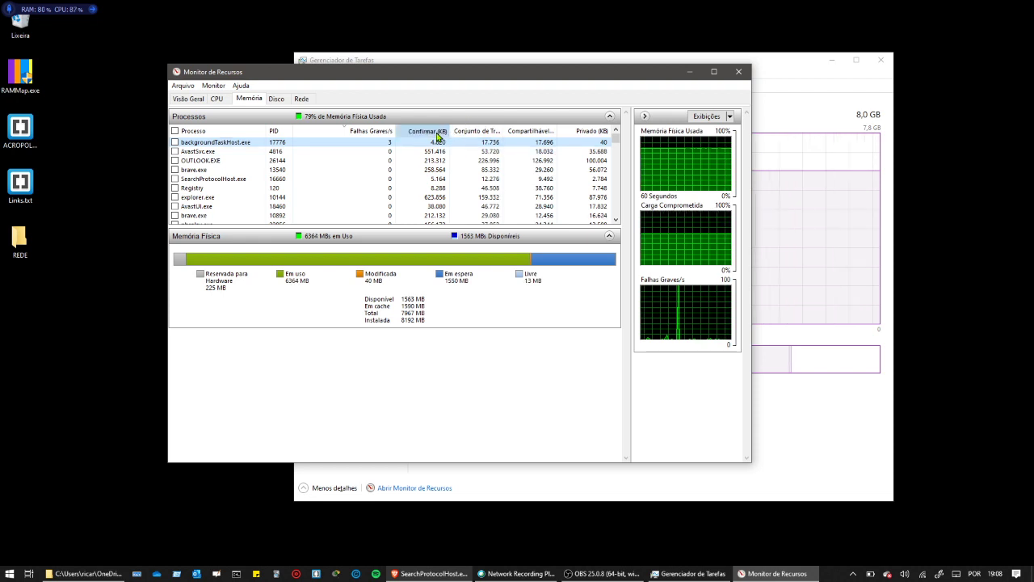
{"action": "left_click", "coordinate": [436, 132]}
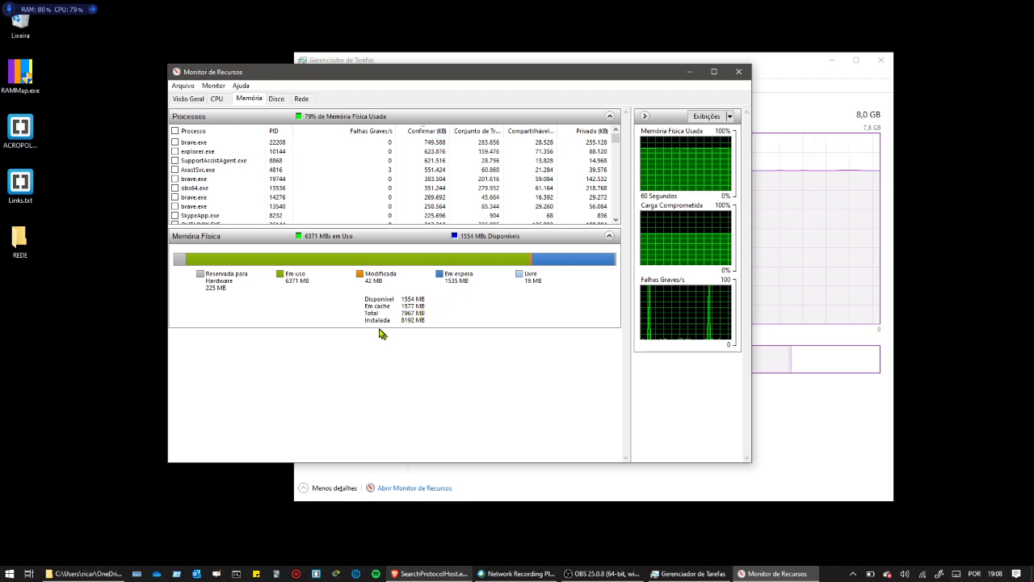
{"action": "mouse_move", "coordinate": [410, 323]}
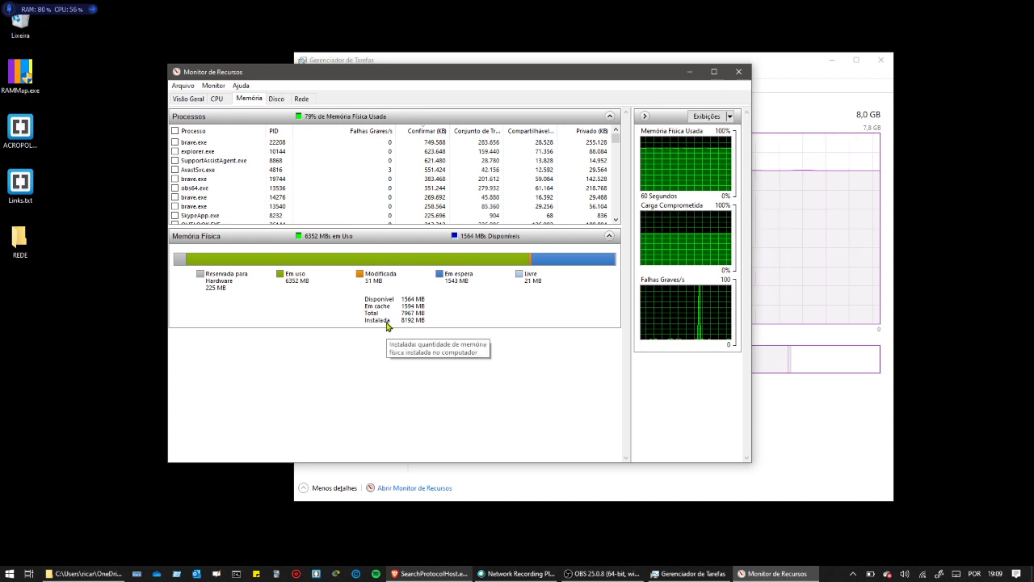
{"action": "mouse_move", "coordinate": [372, 317]}
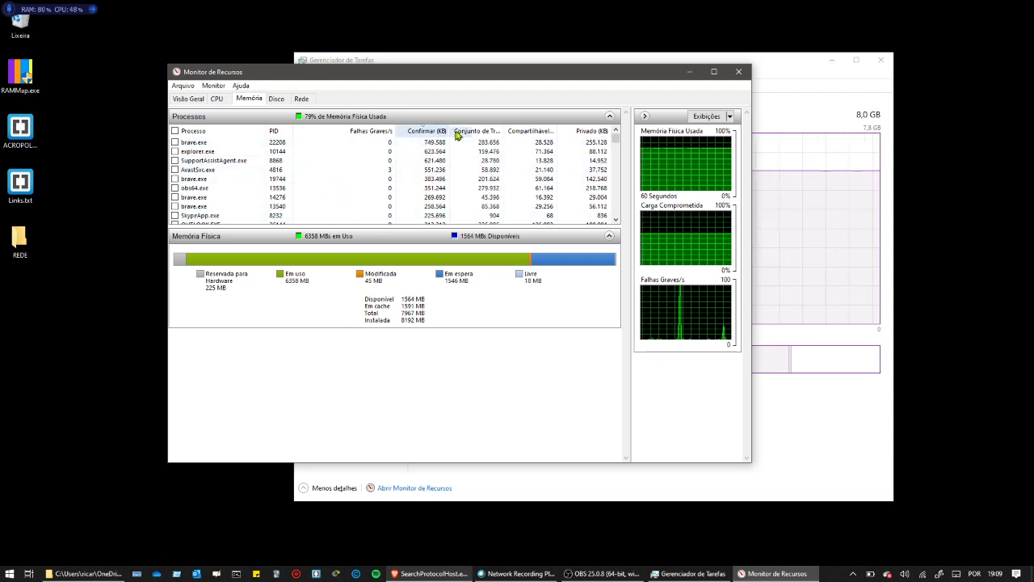
Step: Sort the memory processes by working set, shareable and finally private memory, and select the fourth-listed brave.exe process
{"action": "left_click", "coordinate": [490, 133]}
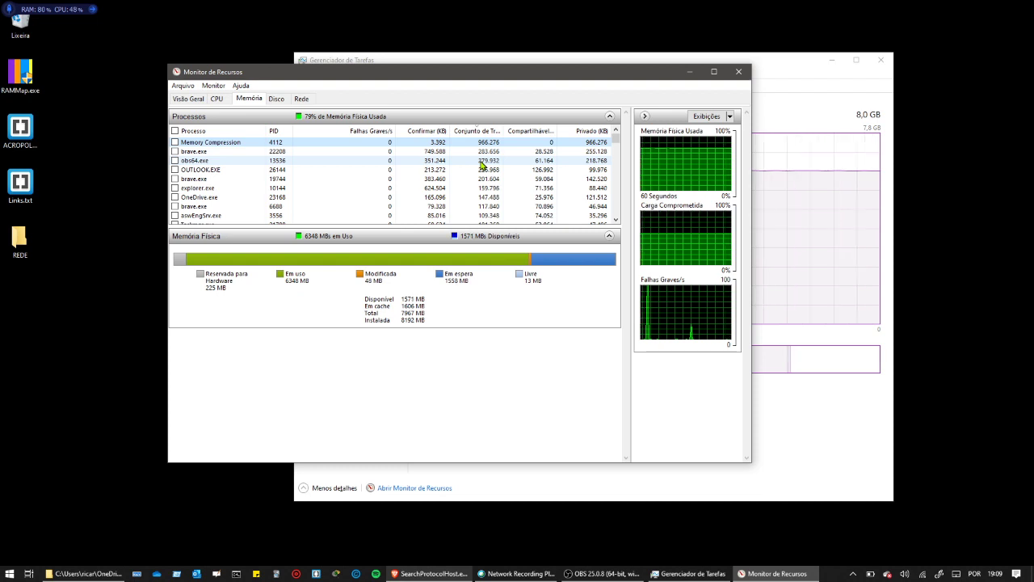
{"action": "left_click", "coordinate": [532, 131]}
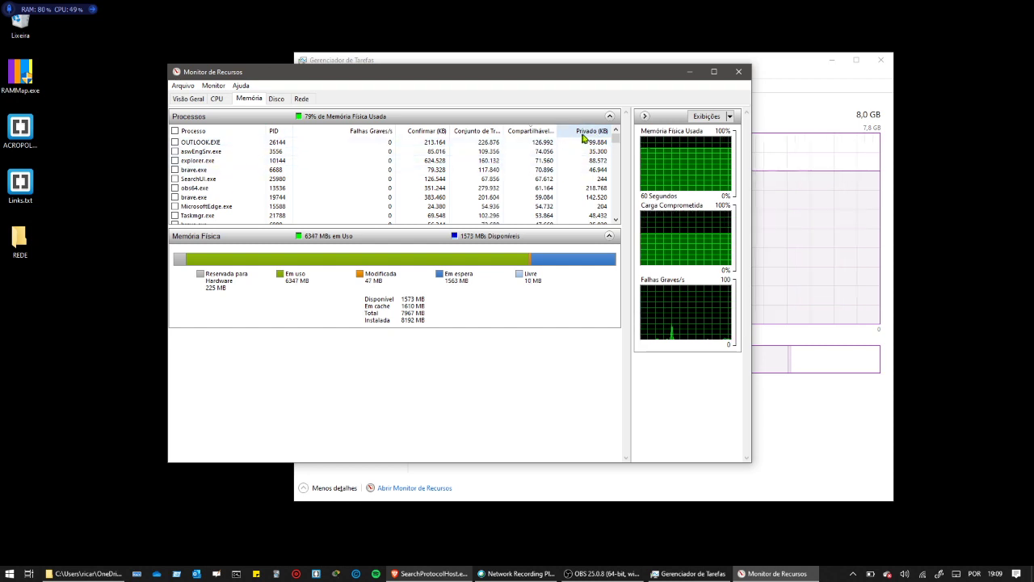
{"action": "left_click", "coordinate": [594, 131]}
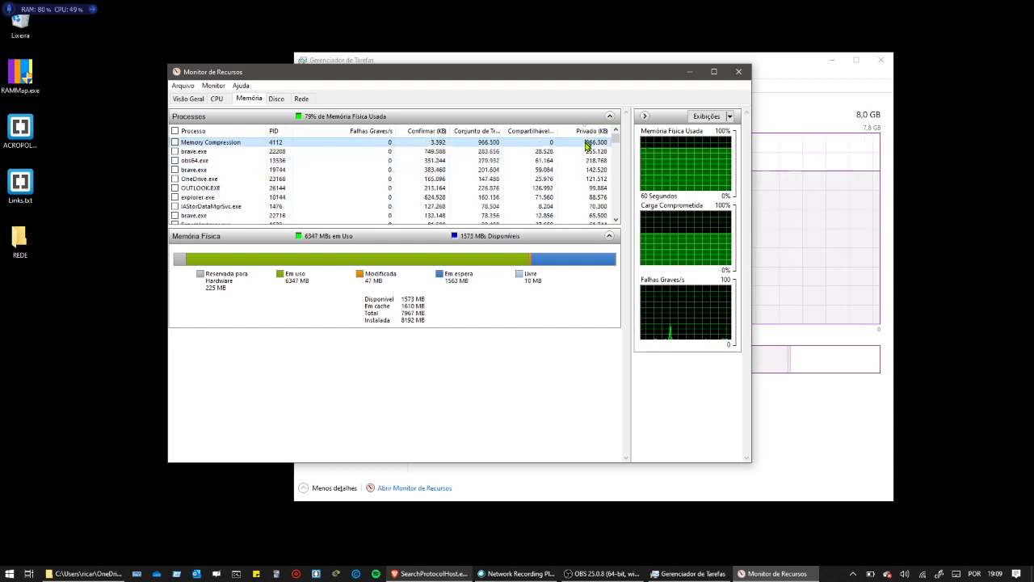
{"action": "left_click", "coordinate": [219, 172]}
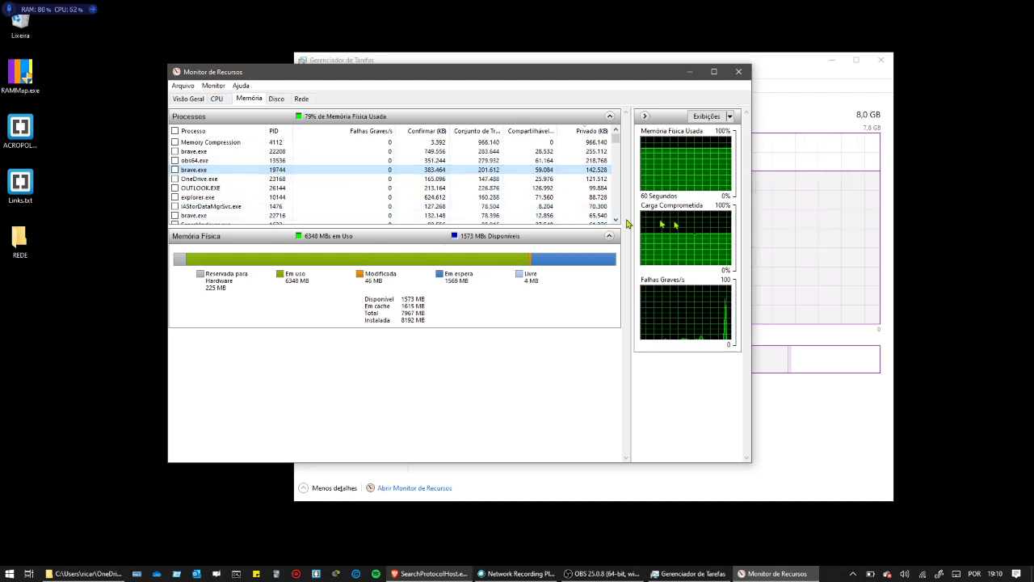
Step: Open the Resource Monitor's CPU view and set its graphs to the large size (Grande)
{"action": "left_click", "coordinate": [216, 99]}
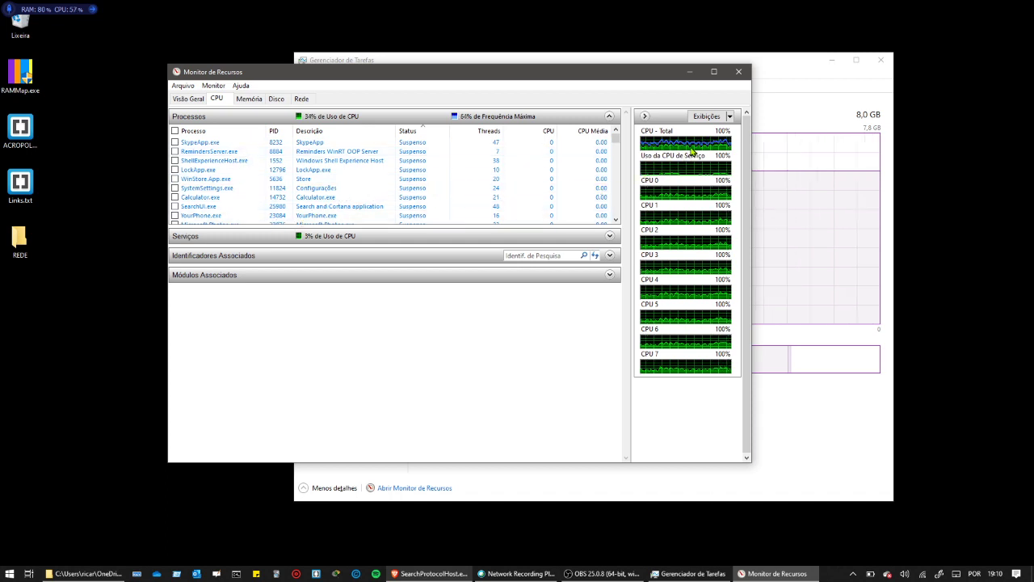
{"action": "left_click", "coordinate": [731, 117]}
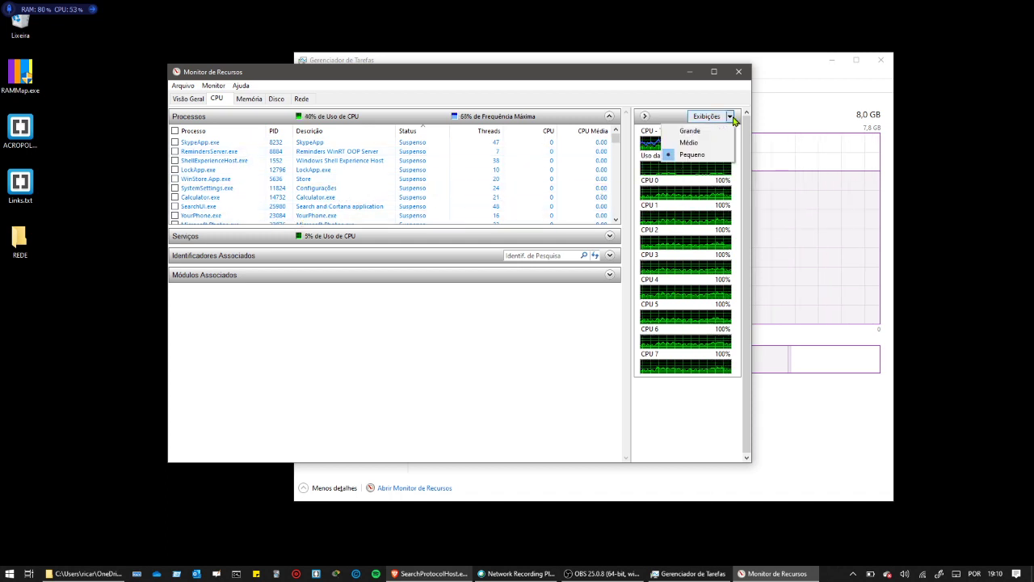
{"action": "left_click", "coordinate": [714, 130]}
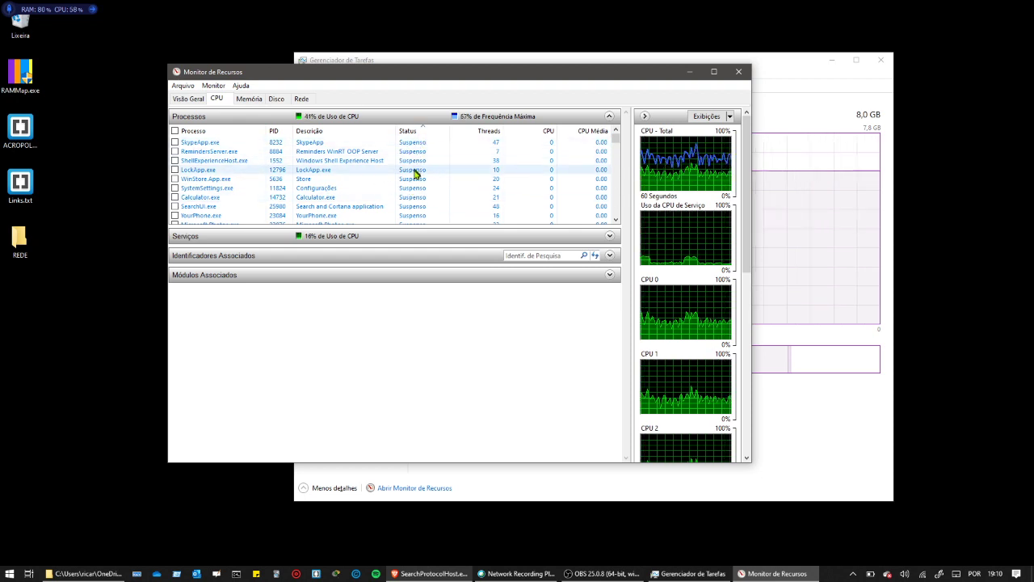
Step: Examine the CPU view's process list, comparing the status, threads and CPU usage of suspended and running processes
{"action": "scroll", "coordinate": [433, 181], "scroll_direction": "down", "scroll_amount": 3}
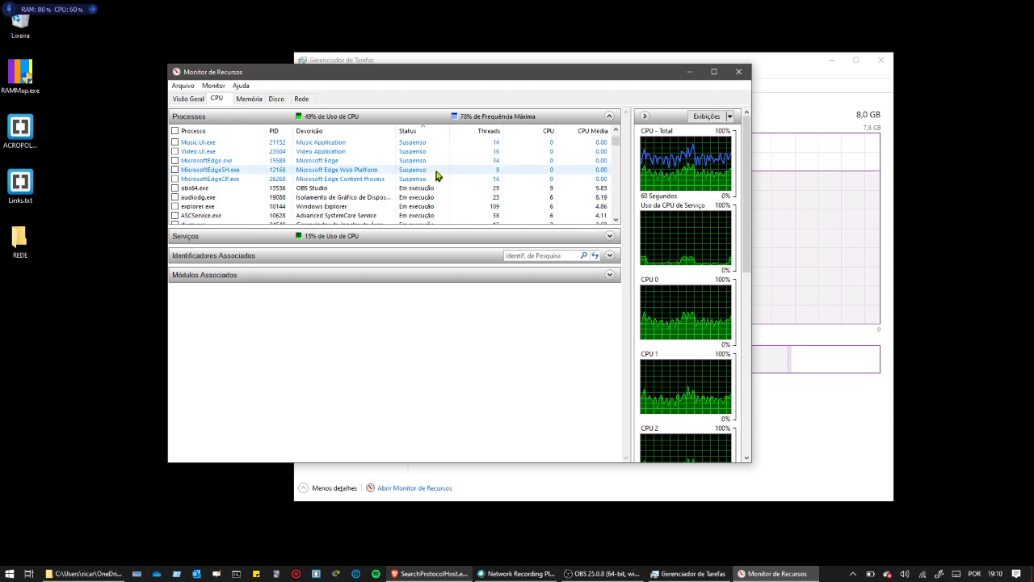
{"action": "scroll", "coordinate": [452, 166], "scroll_direction": "down", "scroll_amount": 2}
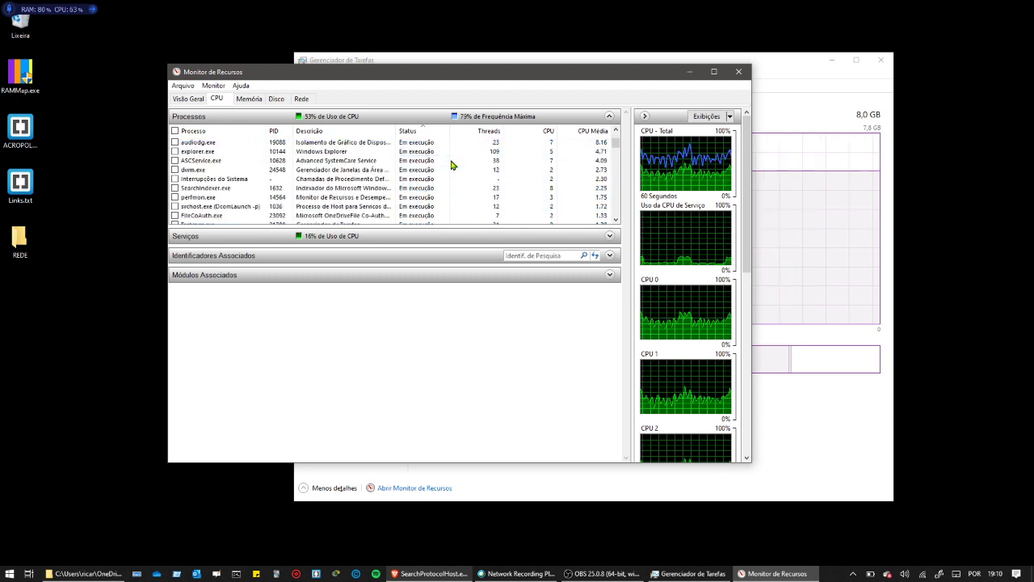
{"action": "scroll", "coordinate": [434, 157], "scroll_direction": "up", "scroll_amount": 3}
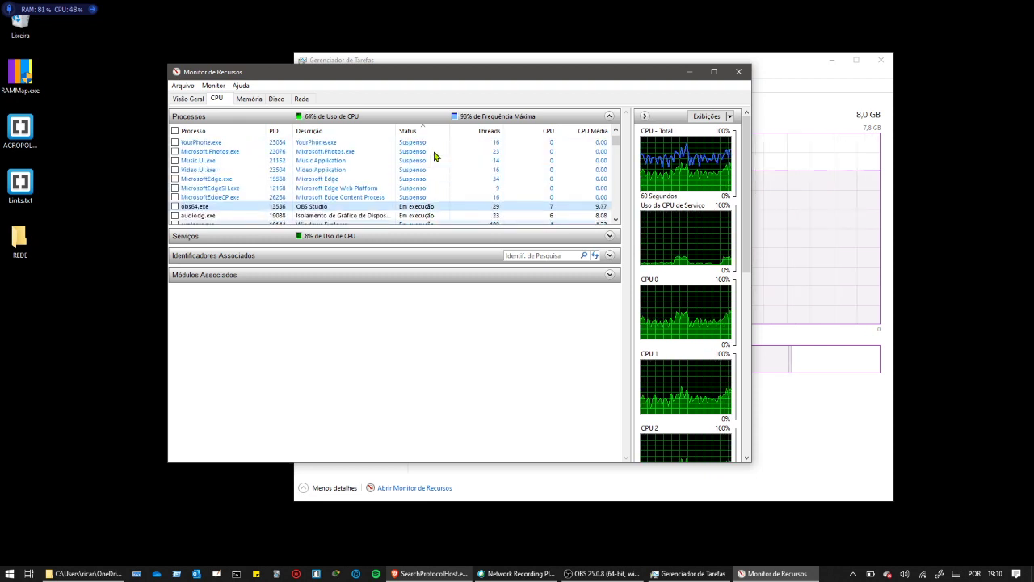
{"action": "scroll", "coordinate": [434, 156], "scroll_direction": "up", "scroll_amount": 3}
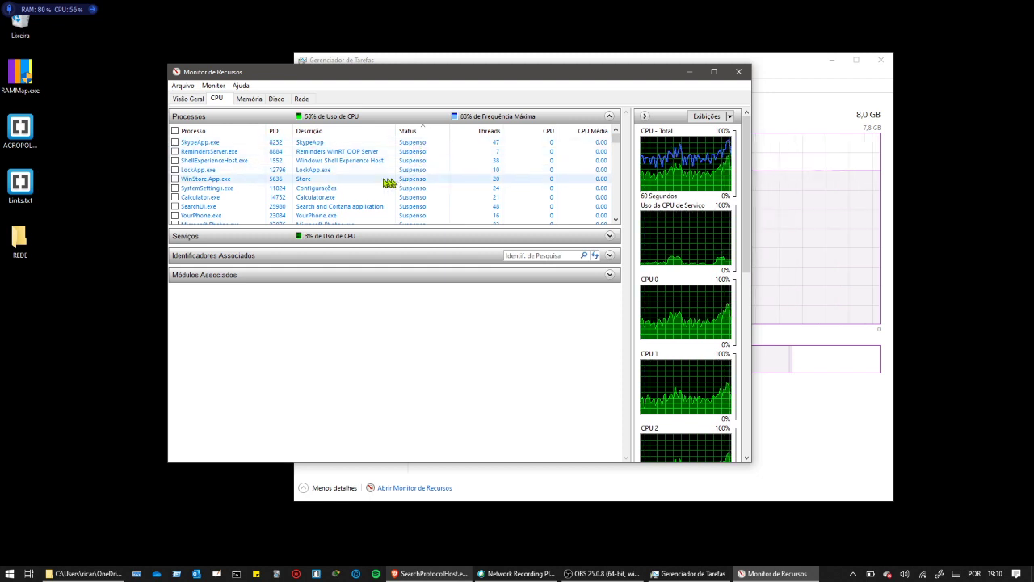
{"action": "scroll", "coordinate": [388, 160], "scroll_direction": "down", "scroll_amount": 3}
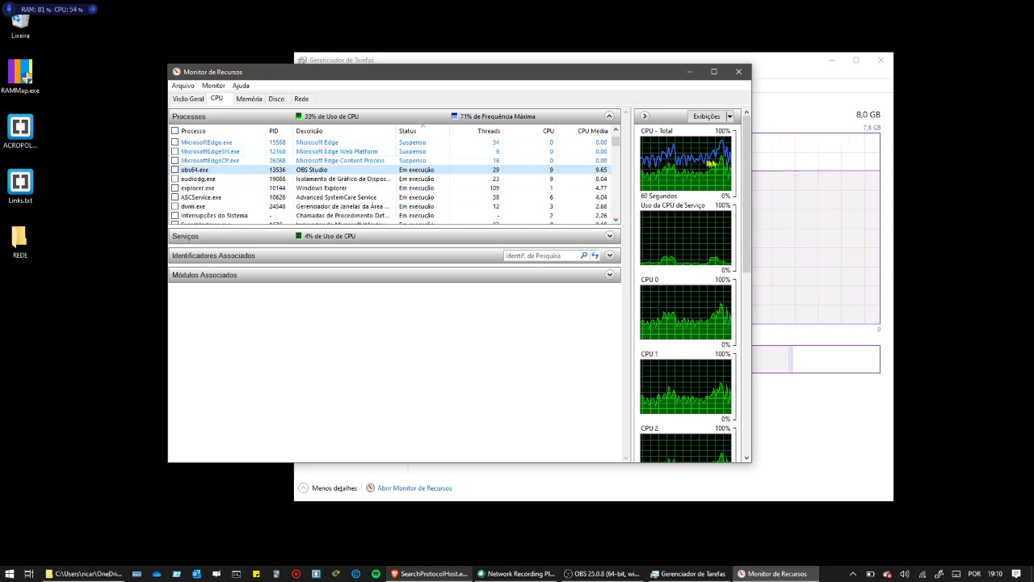
{"action": "scroll", "coordinate": [437, 177], "scroll_direction": "down", "scroll_amount": 5}
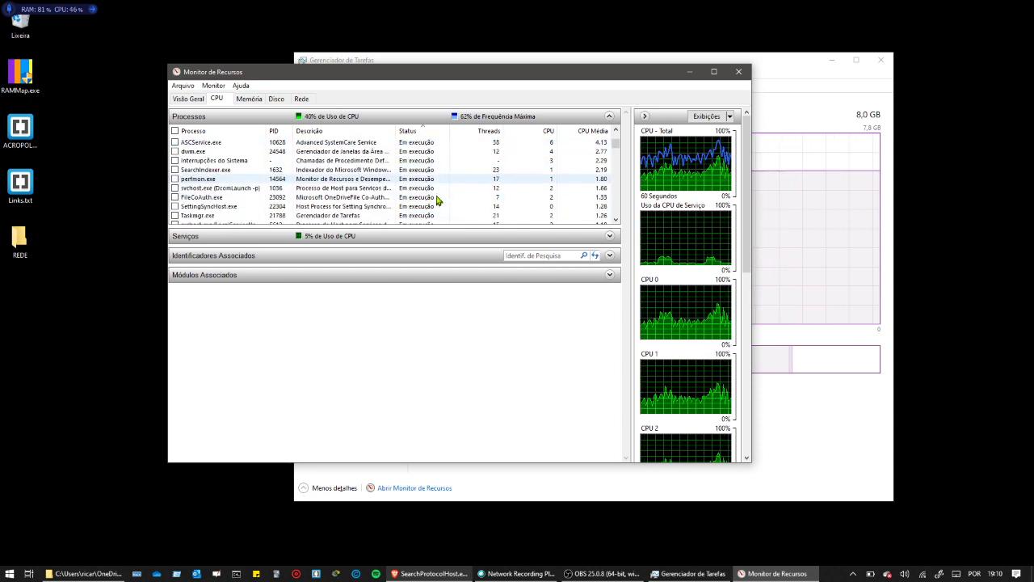
{"action": "scroll", "coordinate": [428, 162], "scroll_direction": "up", "scroll_amount": 5}
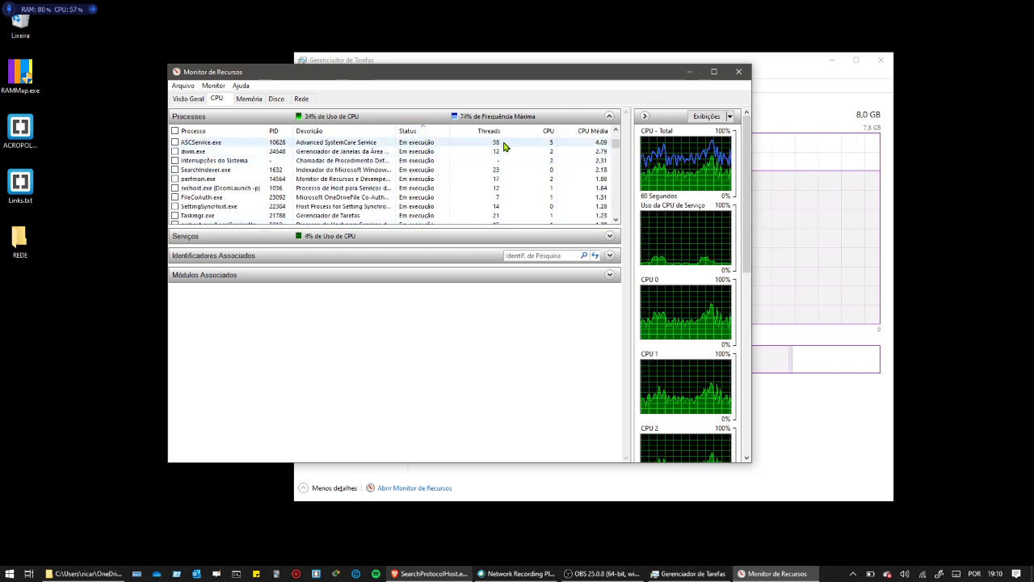
{"action": "left_click", "coordinate": [429, 166]}
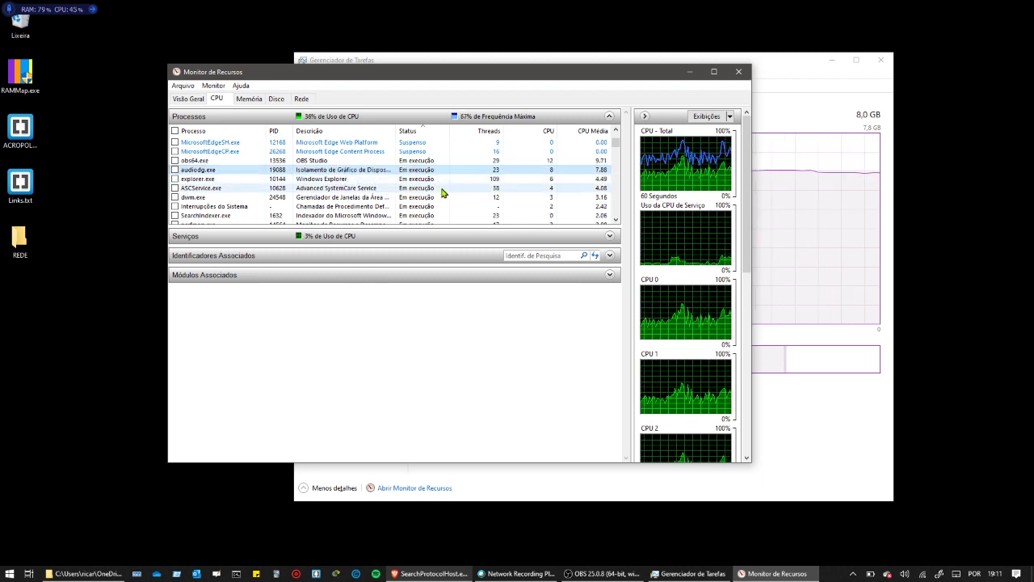
{"action": "scroll", "coordinate": [489, 181], "scroll_direction": "down", "scroll_amount": 3}
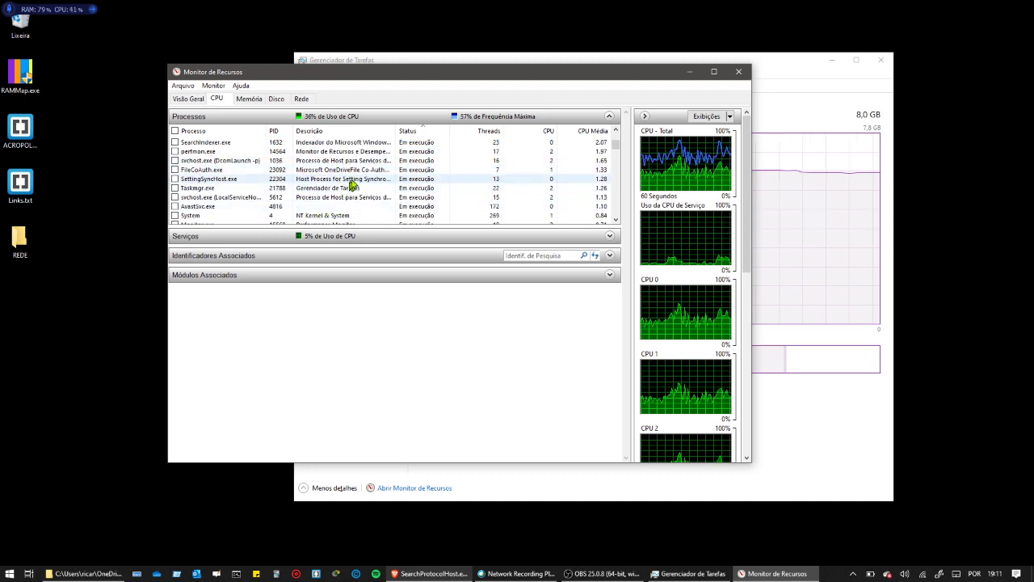
{"action": "scroll", "coordinate": [356, 180], "scroll_direction": "down", "scroll_amount": 3}
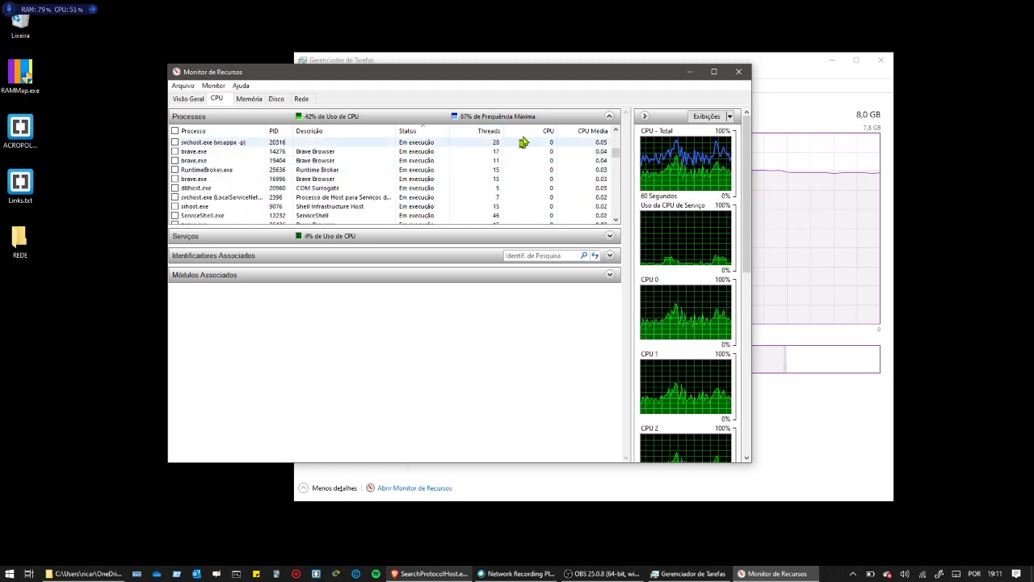
{"action": "scroll", "coordinate": [541, 190], "scroll_direction": "up", "scroll_amount": 6}
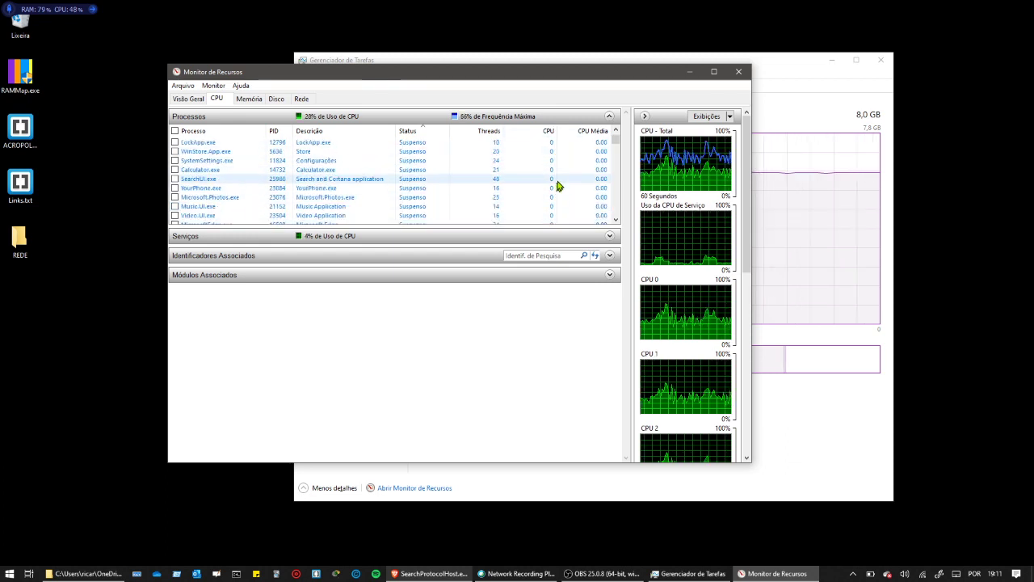
{"action": "scroll", "coordinate": [341, 191], "scroll_direction": "down", "scroll_amount": 3}
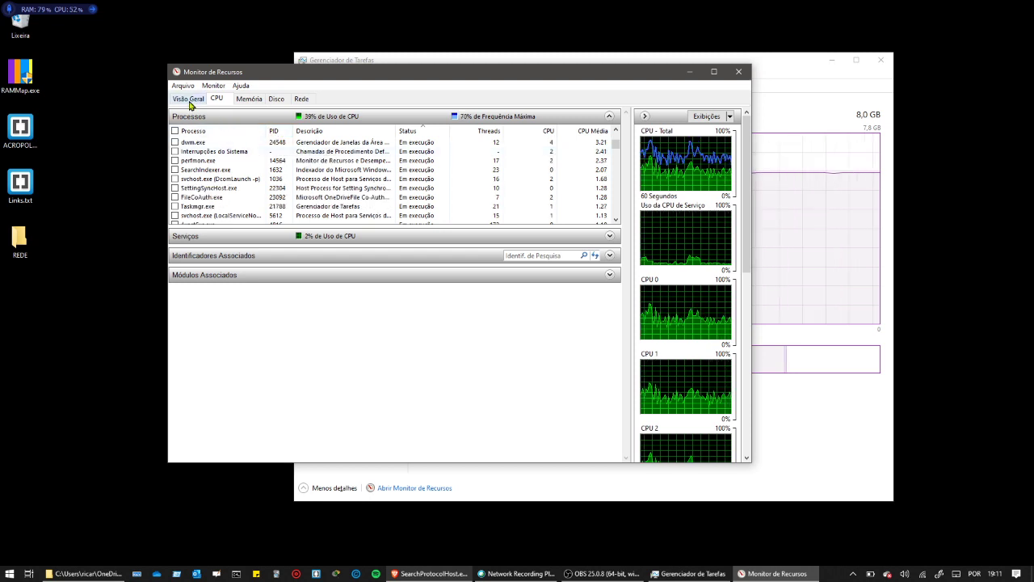
Step: Browse the processes with disk activity and the CPU processes in the Resource Monitor's overview
{"action": "left_click", "coordinate": [275, 100]}
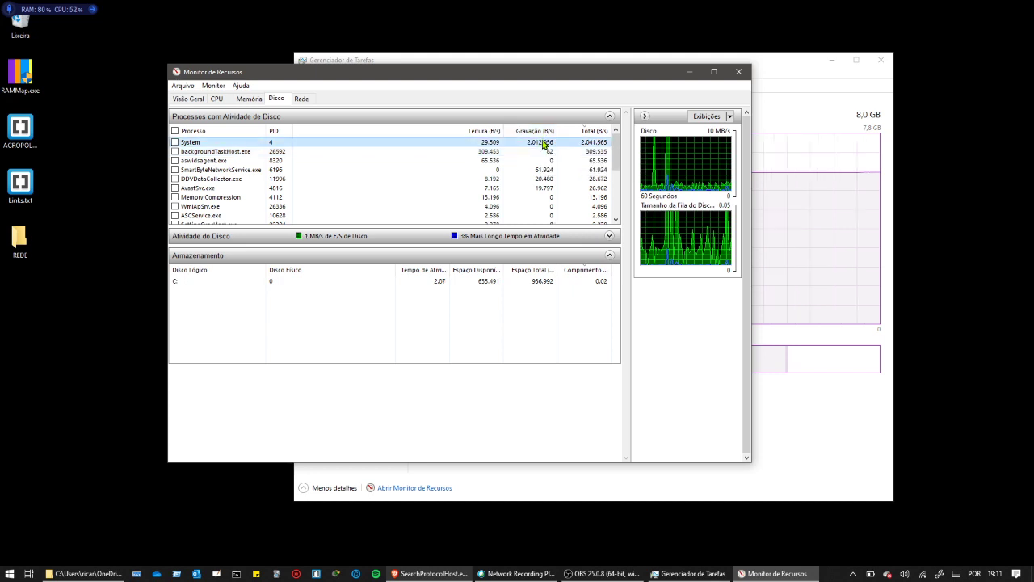
{"action": "scroll", "coordinate": [358, 167], "scroll_direction": "down", "scroll_amount": 3}
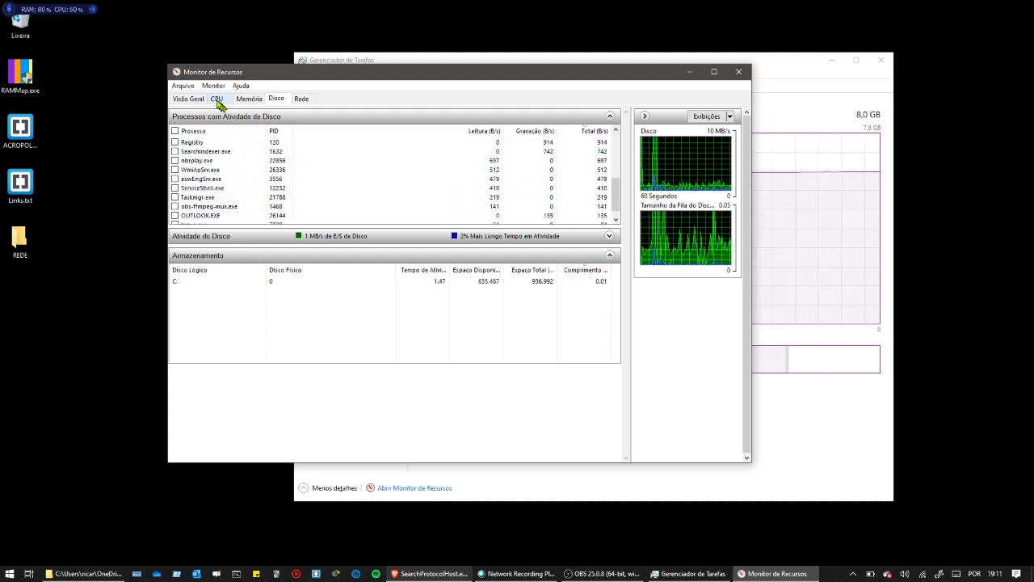
{"action": "left_click", "coordinate": [186, 97]}
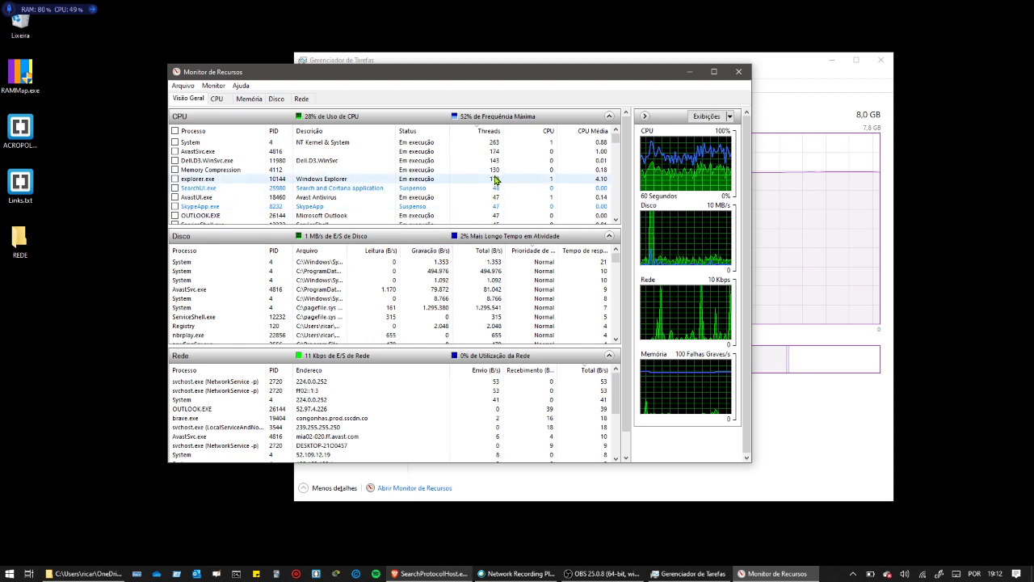
{"action": "scroll", "coordinate": [494, 177], "scroll_direction": "down", "scroll_amount": 3}
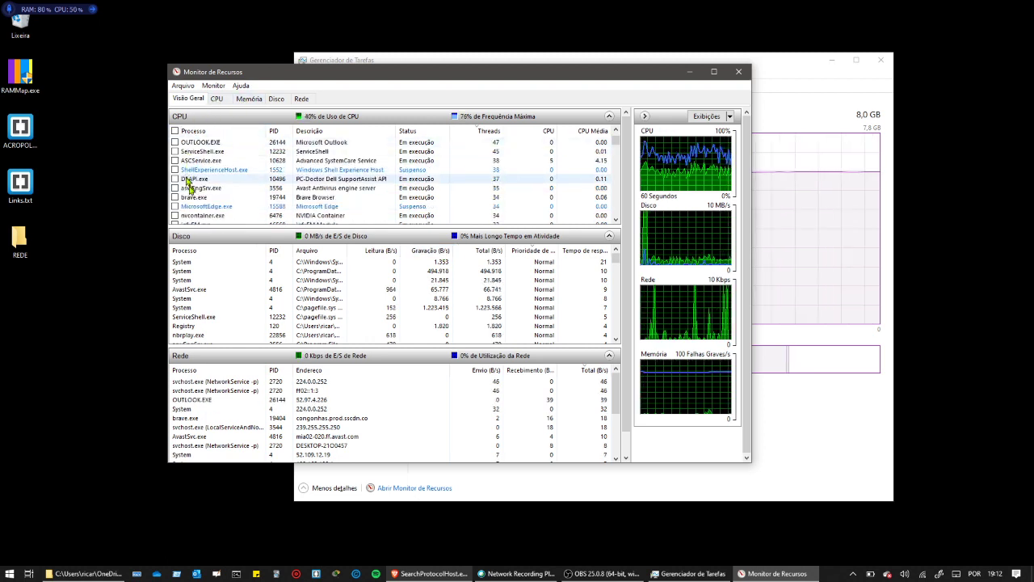
{"action": "scroll", "coordinate": [273, 170], "scroll_direction": "down", "scroll_amount": 3}
{"action": "scroll", "coordinate": [273, 169], "scroll_direction": "down", "scroll_amount": 3}
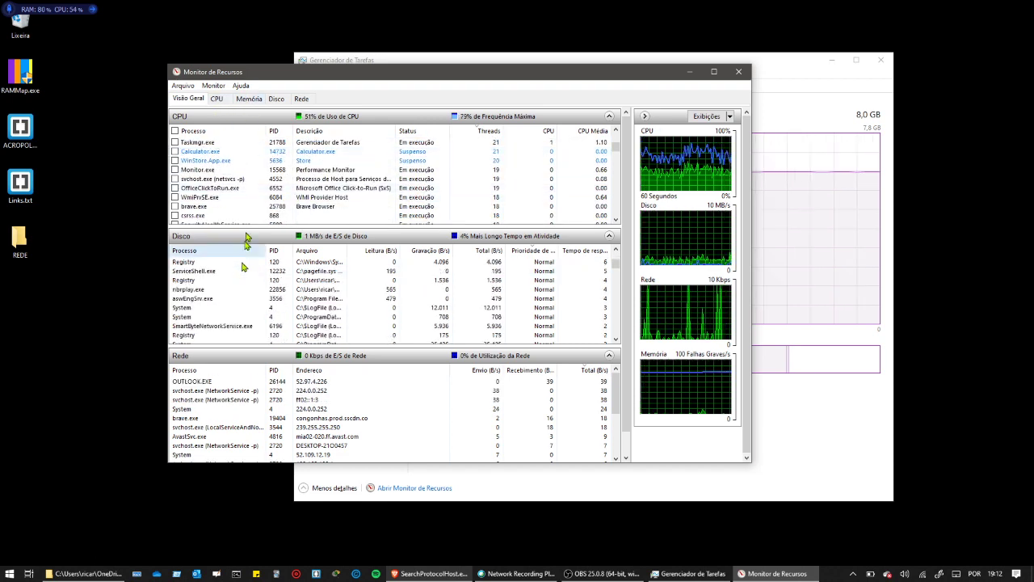
Step: Collapse the disk, network and CPU sections of the overview
{"action": "left_click", "coordinate": [186, 238]}
{"action": "left_click", "coordinate": [211, 259]}
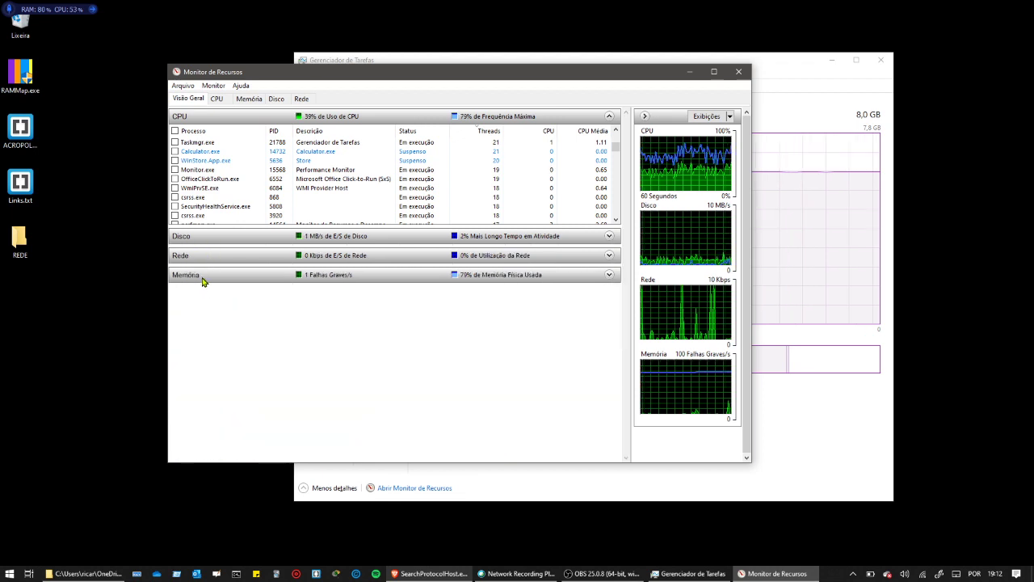
{"action": "left_click", "coordinate": [237, 120]}
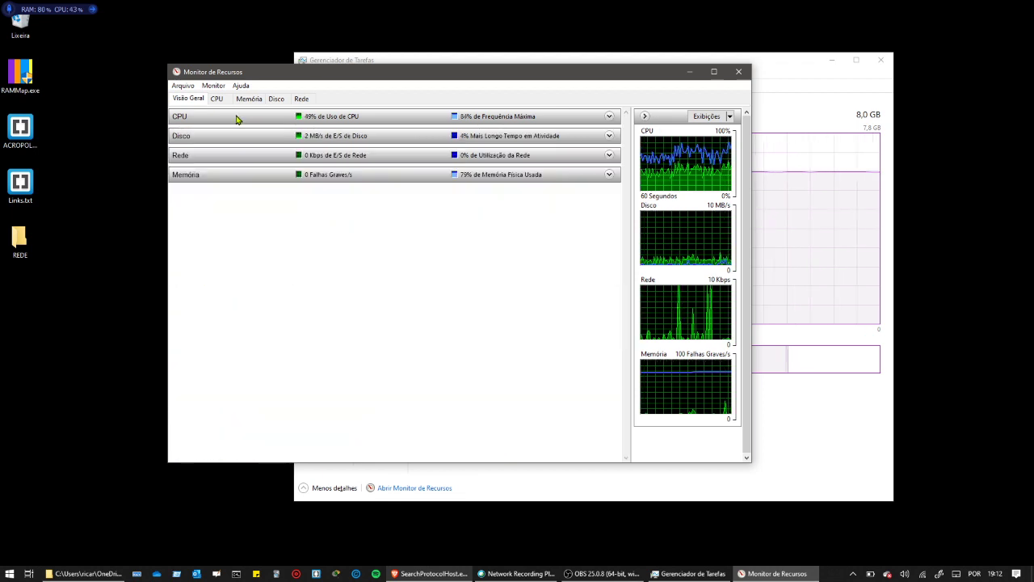
Step: Expand the overview's network section, select the brave.exe connection and sort the connections by address
{"action": "left_click", "coordinate": [223, 160]}
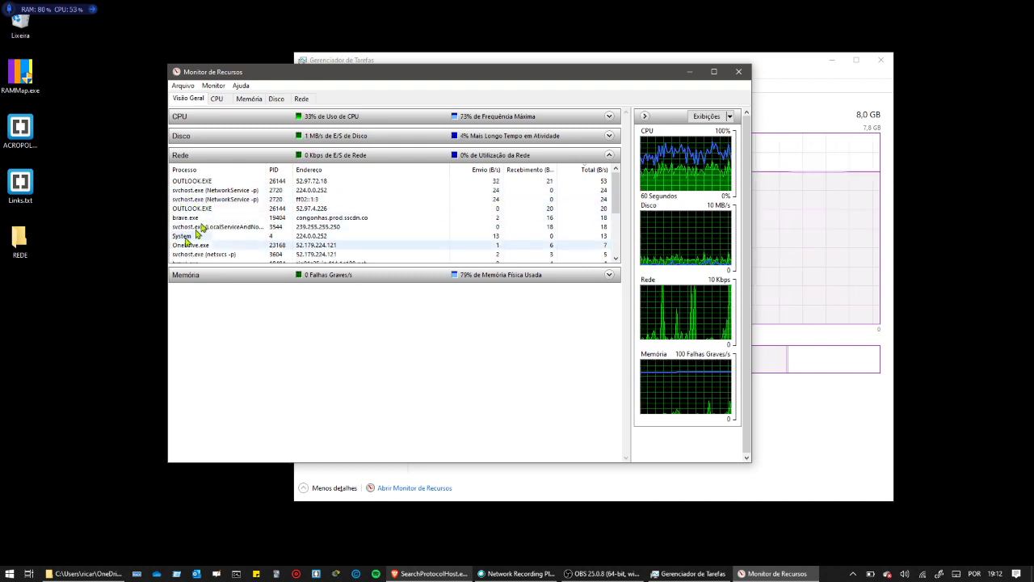
{"action": "left_click", "coordinate": [216, 219]}
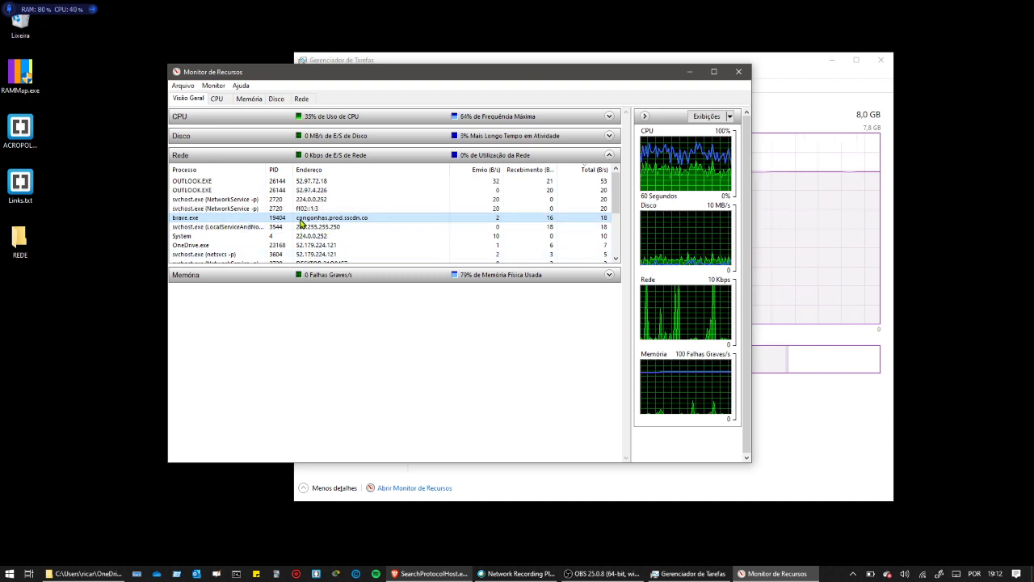
{"action": "left_click", "coordinate": [331, 170]}
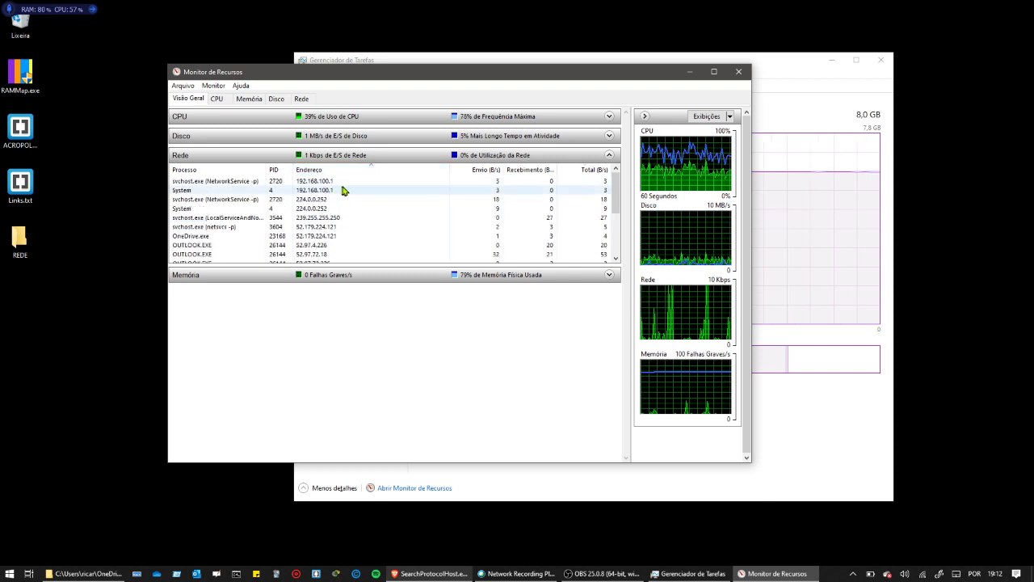
Step: Find DSAPI.exe among the network connections, switch to the Brave browser and search the File Inspect Library for dsapi
{"action": "scroll", "coordinate": [341, 194], "scroll_direction": "down", "scroll_amount": 1}
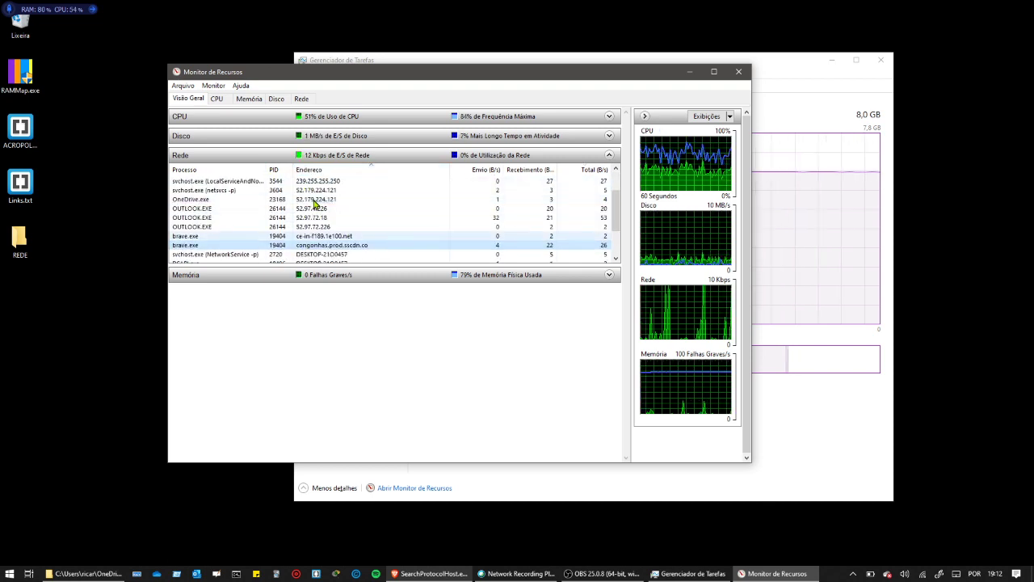
{"action": "scroll", "coordinate": [216, 187], "scroll_direction": "down", "scroll_amount": 2}
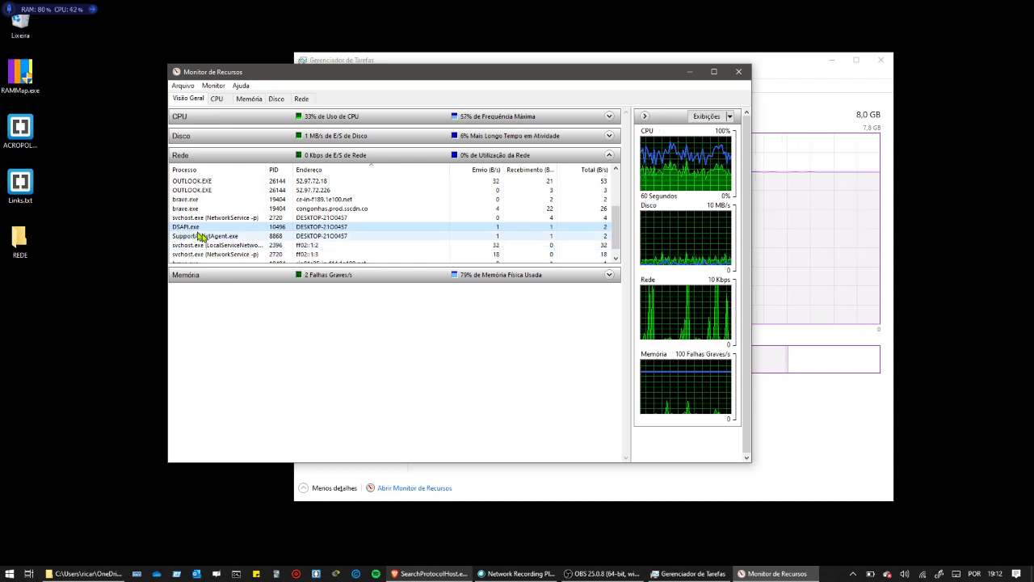
{"action": "left_click", "coordinate": [424, 573]}
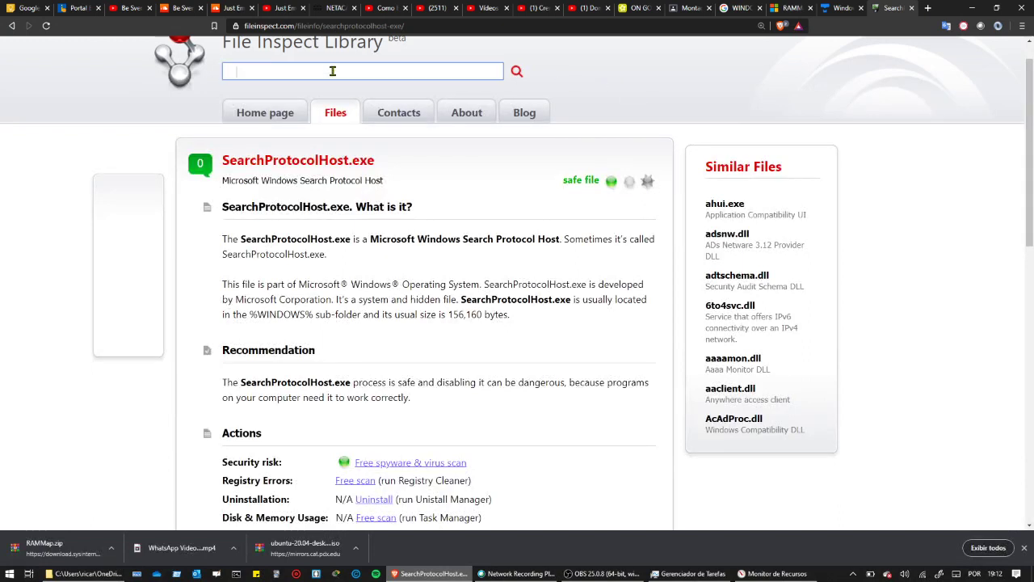
{"action": "left_click", "coordinate": [331, 71]}
{"action": "type", "text": "dsapi"}
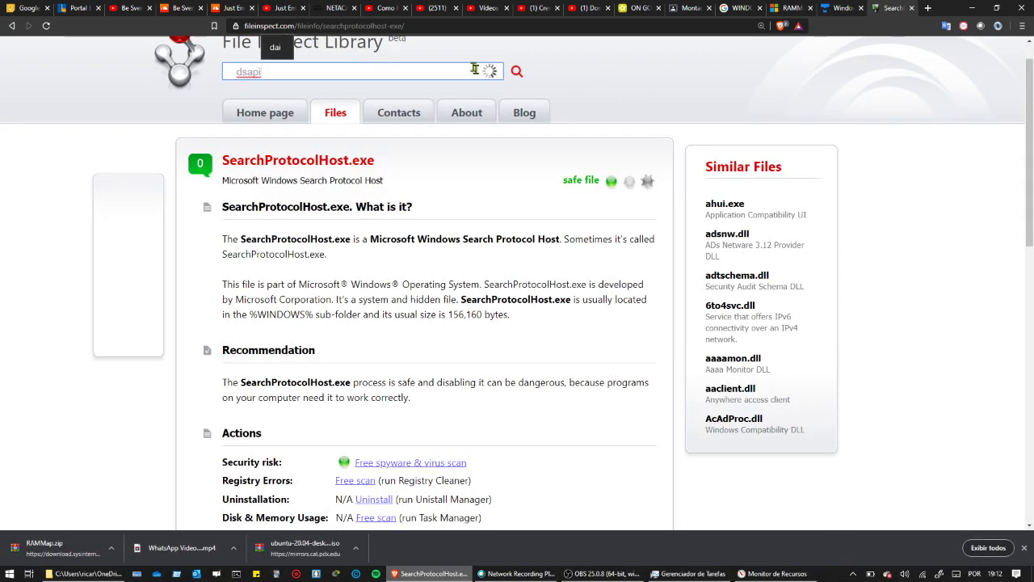
{"action": "left_click", "coordinate": [517, 73]}
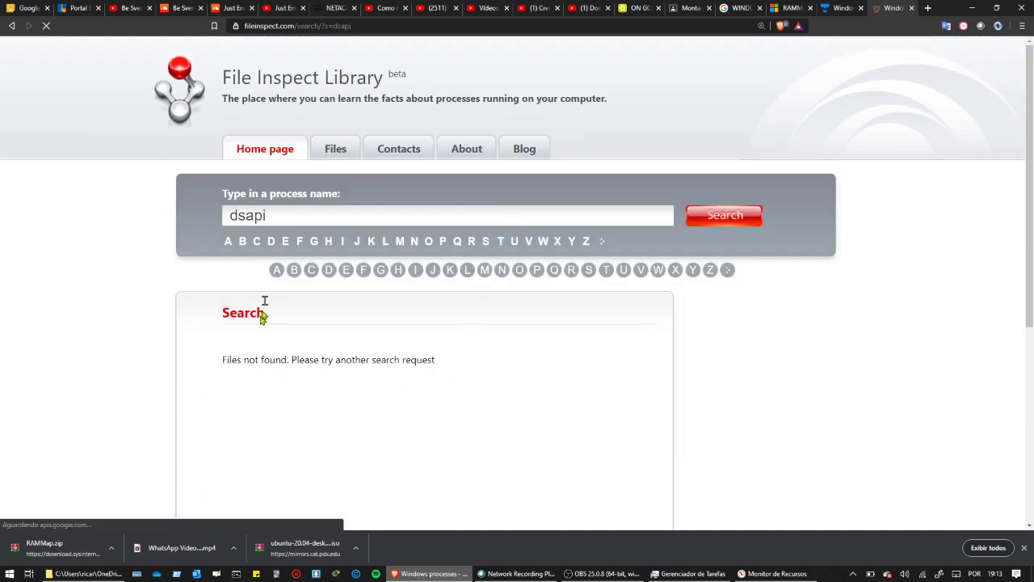
Step: Search Google for dsapi in a new browser tab and open the windowsbulletin.com article "O que é DSAPI ou dsapi.exe? Devo Excluir?"
{"action": "left_click_drag", "start_coordinate": [279, 218], "coordinate": [205, 221]}
{"action": "key", "text": "ctrl+c"}
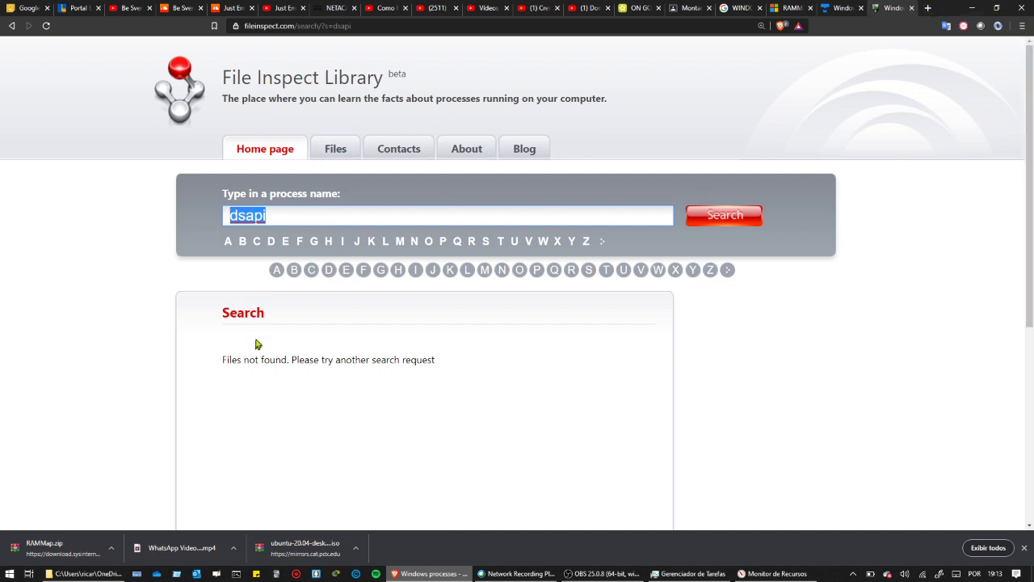
{"action": "left_click", "coordinate": [928, 7]}
{"action": "key", "text": "ctrl+v"}
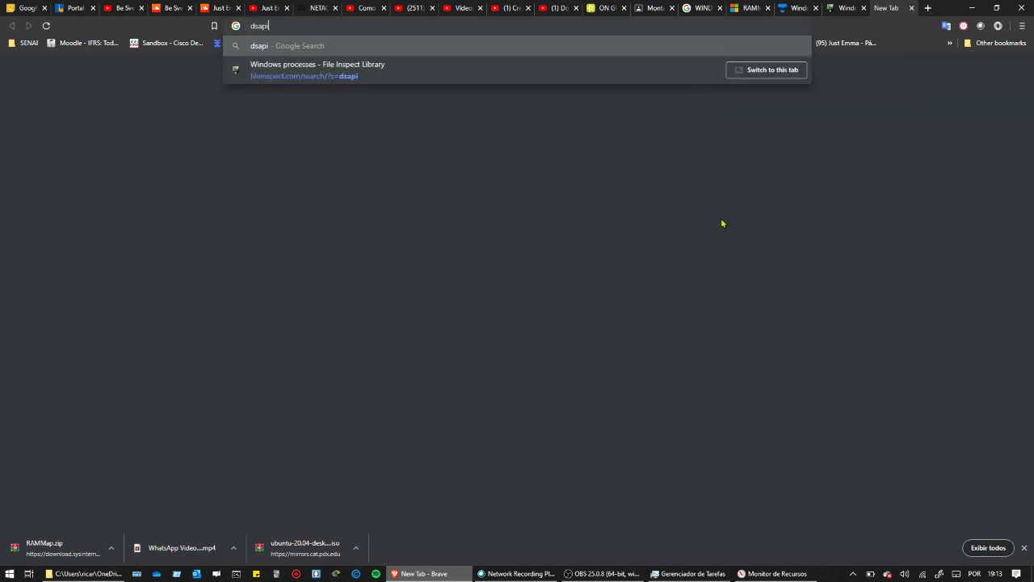
{"action": "key", "text": "Return"}
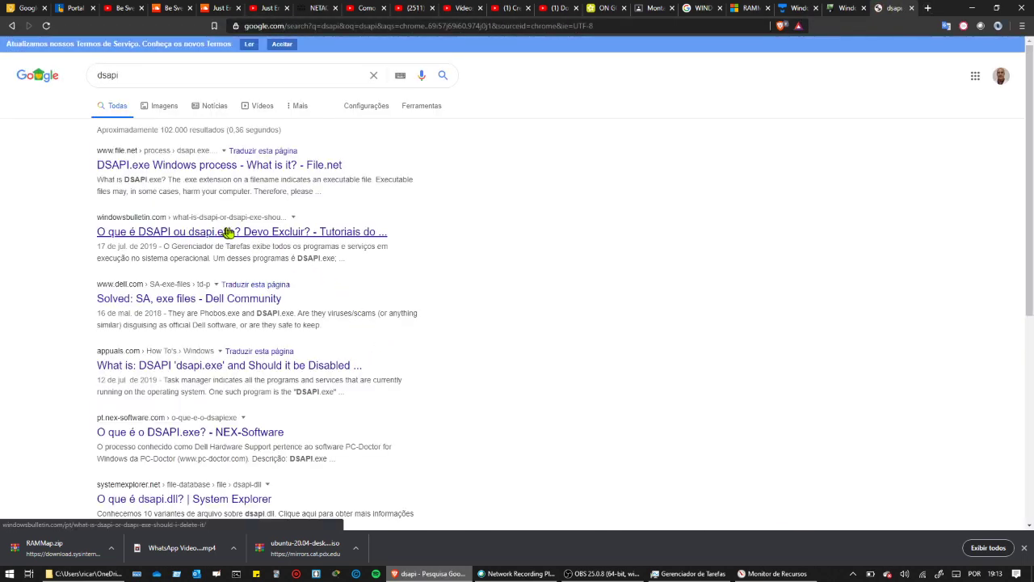
{"action": "left_click", "coordinate": [231, 168]}
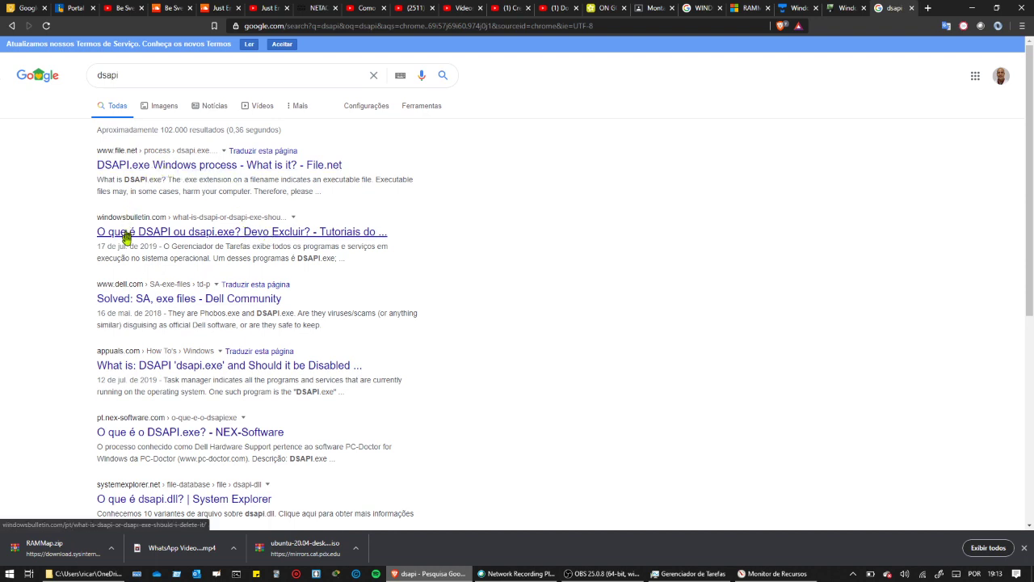
{"action": "left_click", "coordinate": [205, 233]}
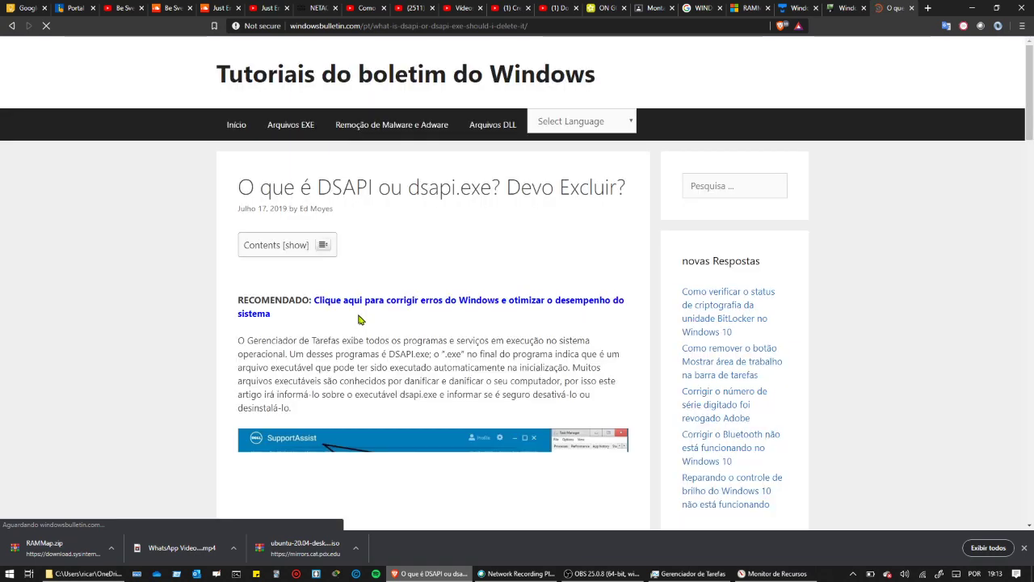
Step: Read the article's introduction about the DSAPI.exe executable, highlighting the passages on automatic startup and harmful executables
{"action": "scroll", "coordinate": [532, 281], "scroll_direction": "down", "scroll_amount": 2}
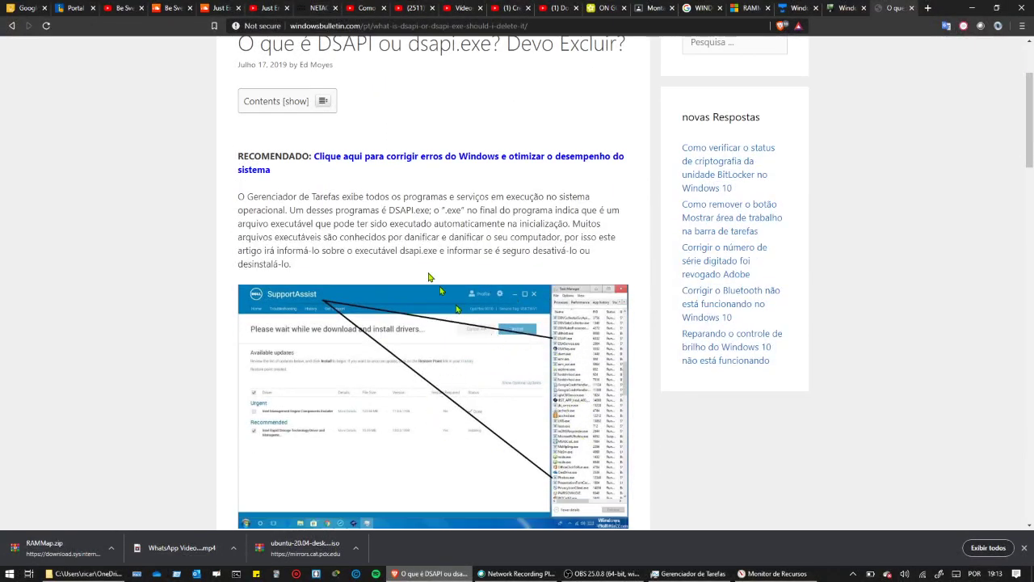
{"action": "left_click_drag", "start_coordinate": [369, 198], "coordinate": [441, 205]}
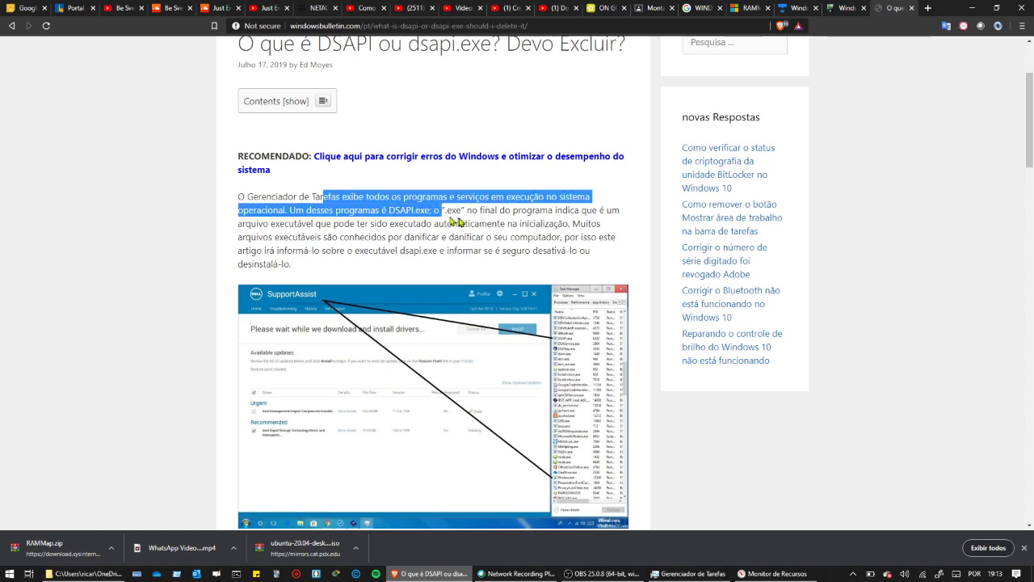
{"action": "left_click_drag", "start_coordinate": [529, 223], "coordinate": [541, 221]}
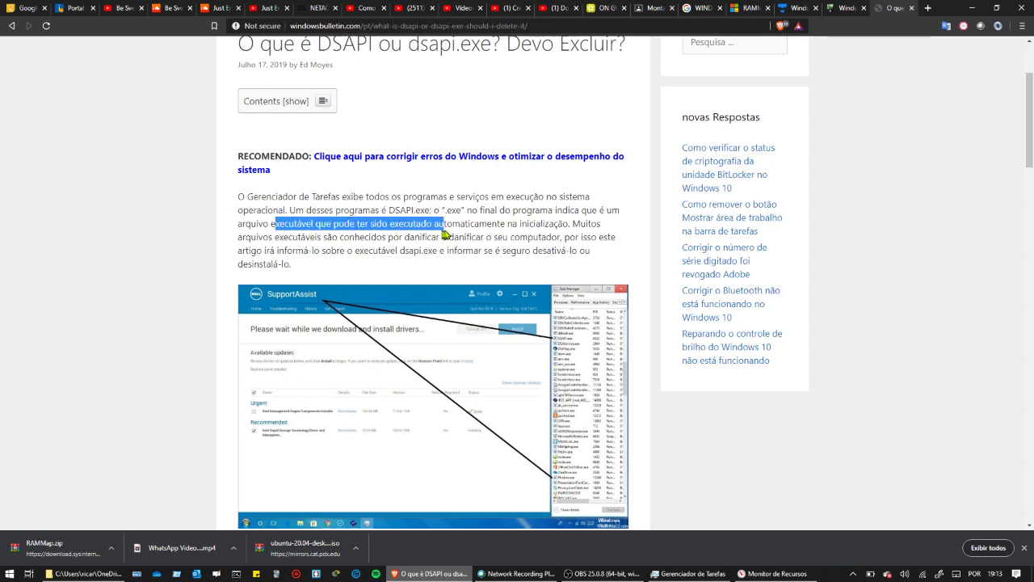
{"action": "left_click_drag", "start_coordinate": [443, 234], "coordinate": [509, 237]}
{"action": "scroll", "coordinate": [509, 237], "scroll_direction": "down", "scroll_amount": 1}
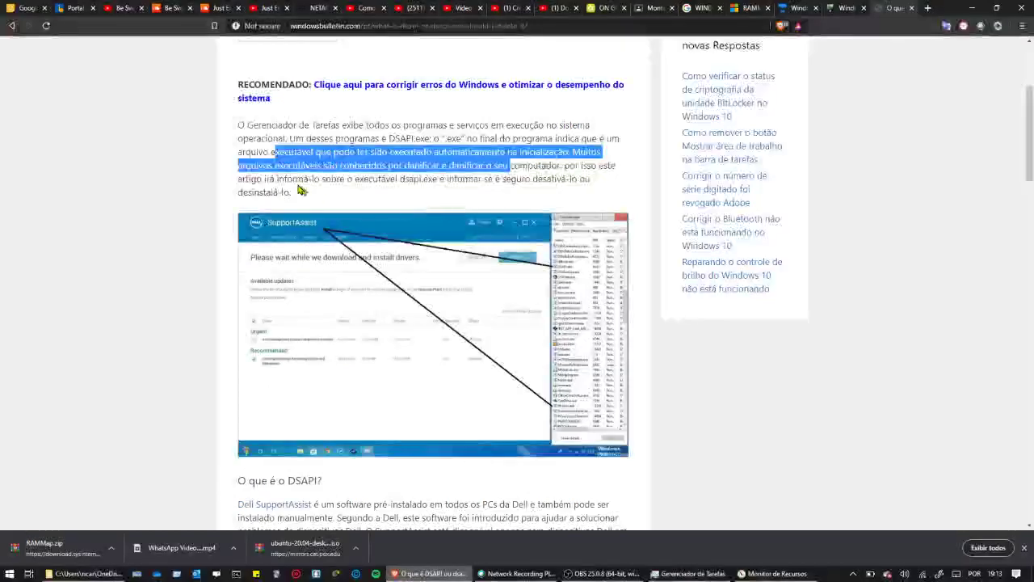
Step: Read the section "O que é o DSAPI?", highlighting what Dell SupportAssist does and which system-level permissions it receives
{"action": "scroll", "coordinate": [300, 190], "scroll_direction": "down", "scroll_amount": 3}
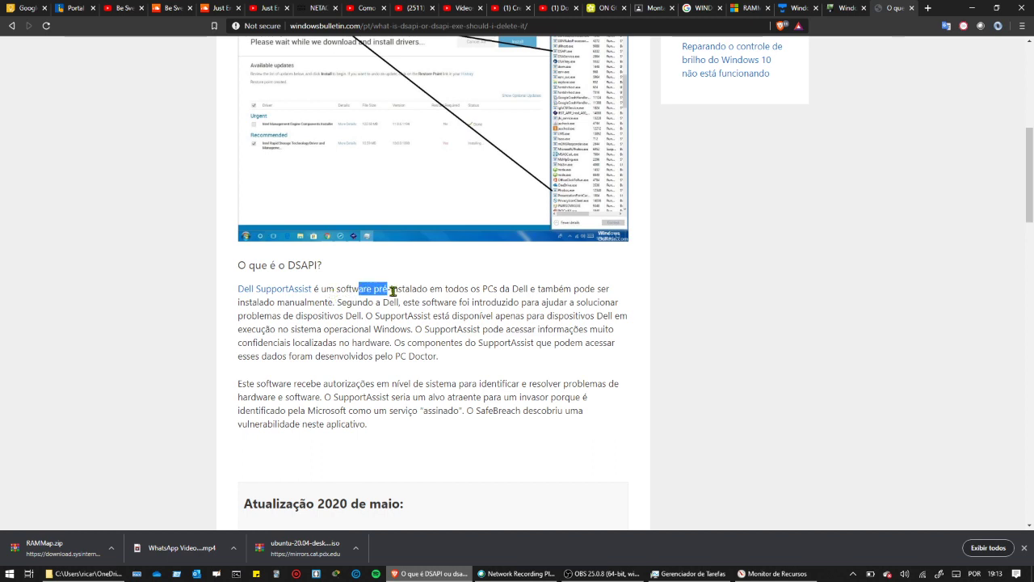
{"action": "scroll", "coordinate": [455, 316], "scroll_direction": "down", "scroll_amount": 1}
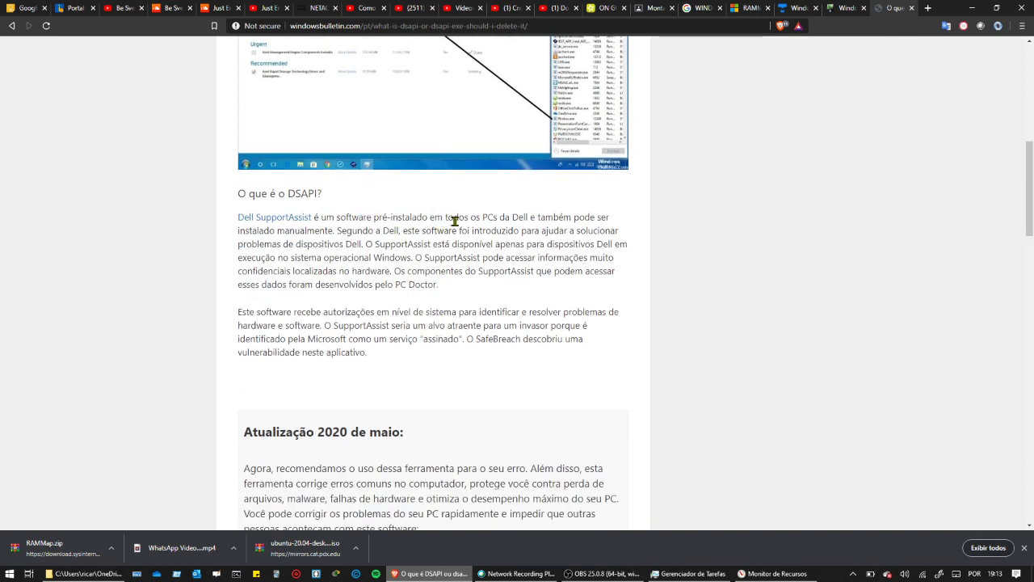
{"action": "left_click_drag", "start_coordinate": [454, 220], "coordinate": [546, 230]}
{"action": "left_click", "coordinate": [535, 228]}
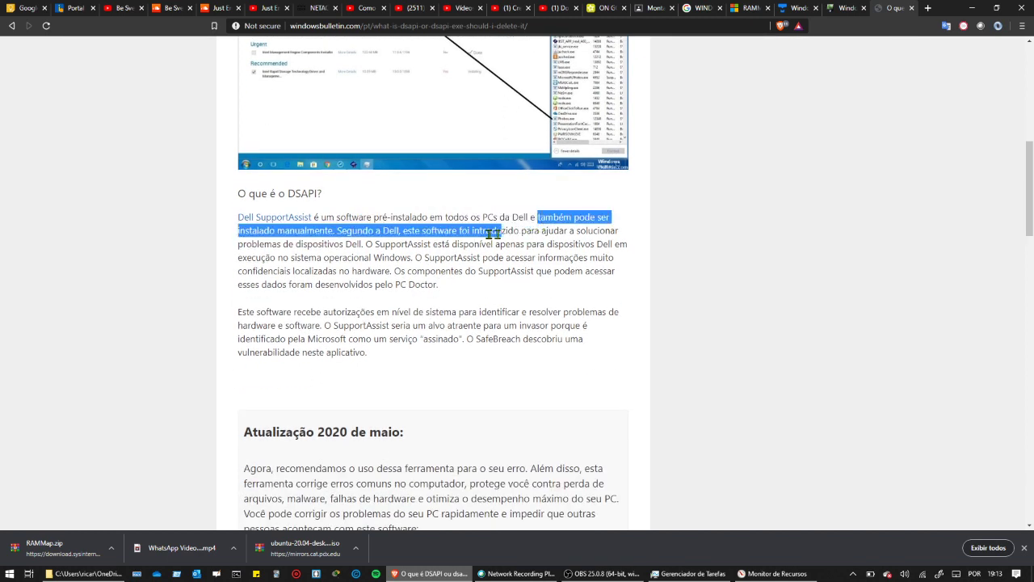
{"action": "left_click_drag", "start_coordinate": [373, 241], "coordinate": [462, 239]}
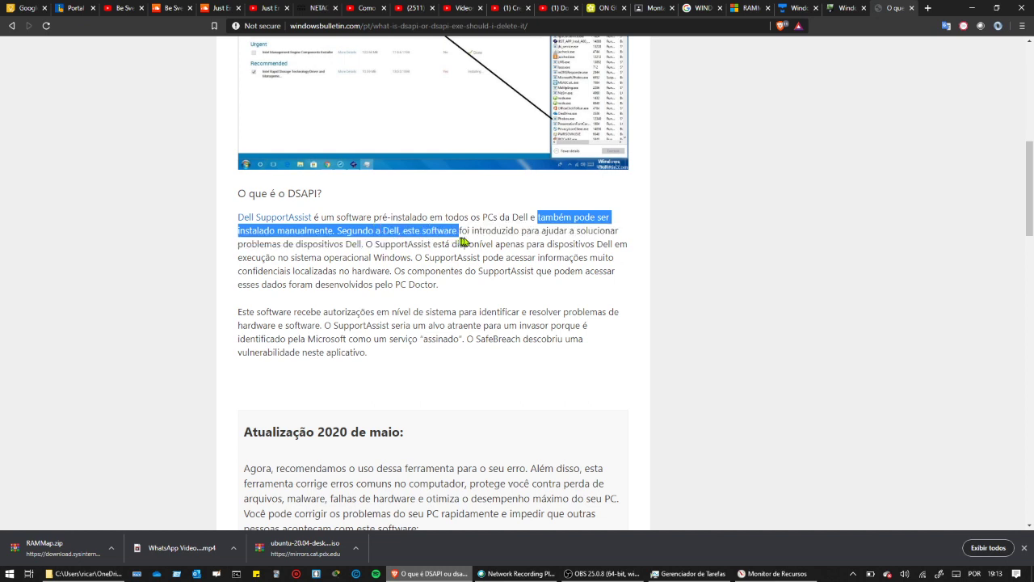
{"action": "left_click_drag", "start_coordinate": [533, 238], "coordinate": [326, 243]}
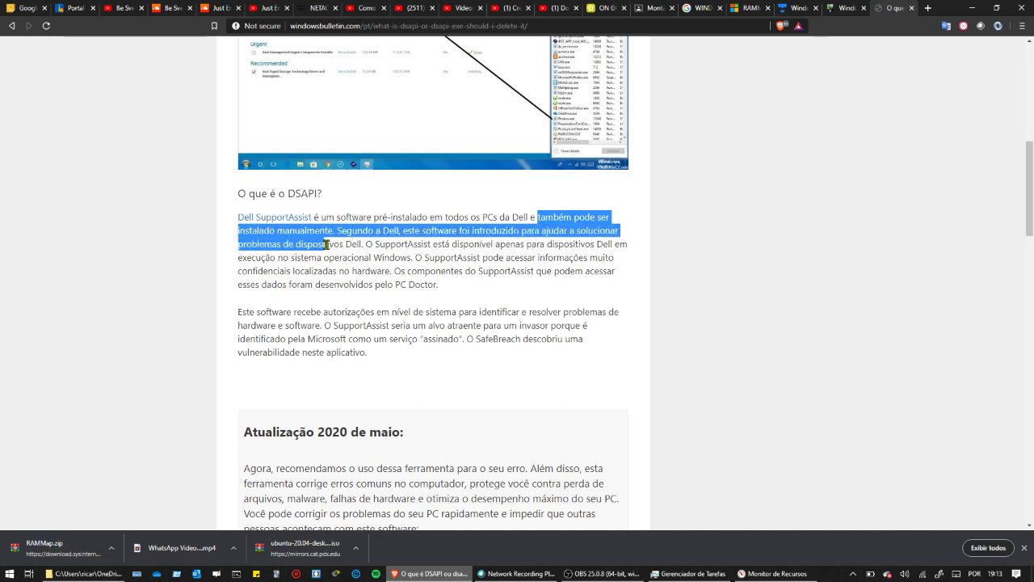
{"action": "mouse_move", "coordinate": [438, 244]}
{"action": "left_mouse_down"}
{"action": "mouse_move", "coordinate": [529, 255]}
{"action": "mouse_move", "coordinate": [508, 245]}
{"action": "mouse_move", "coordinate": [439, 260]}
{"action": "left_mouse_up"}
{"action": "left_click", "coordinate": [410, 259]}
{"action": "left_click_drag", "start_coordinate": [407, 230], "coordinate": [435, 287]}
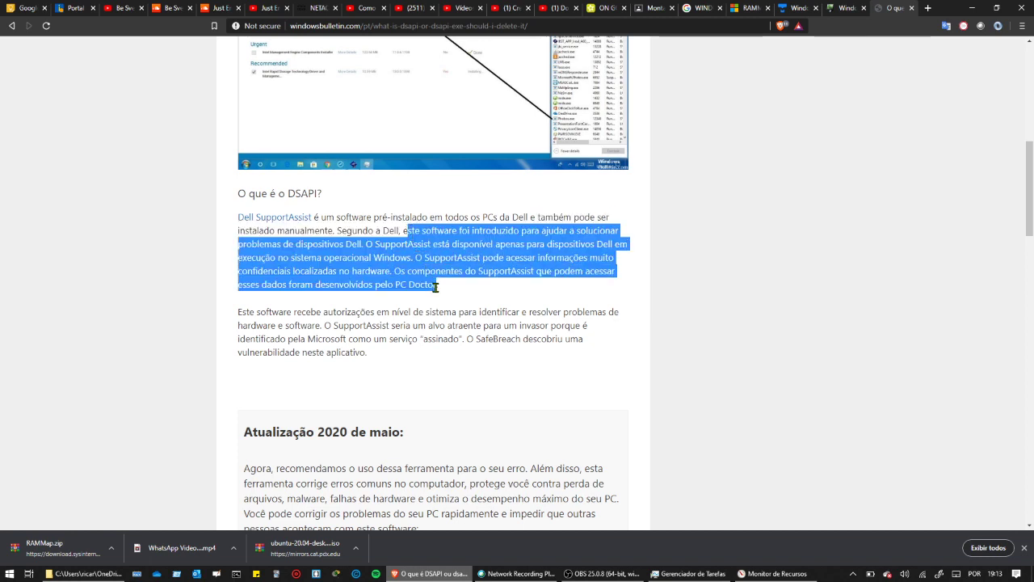
{"action": "left_click", "coordinate": [303, 286]}
{"action": "left_click_drag", "start_coordinate": [353, 259], "coordinate": [421, 313]}
{"action": "left_click", "coordinate": [324, 324]}
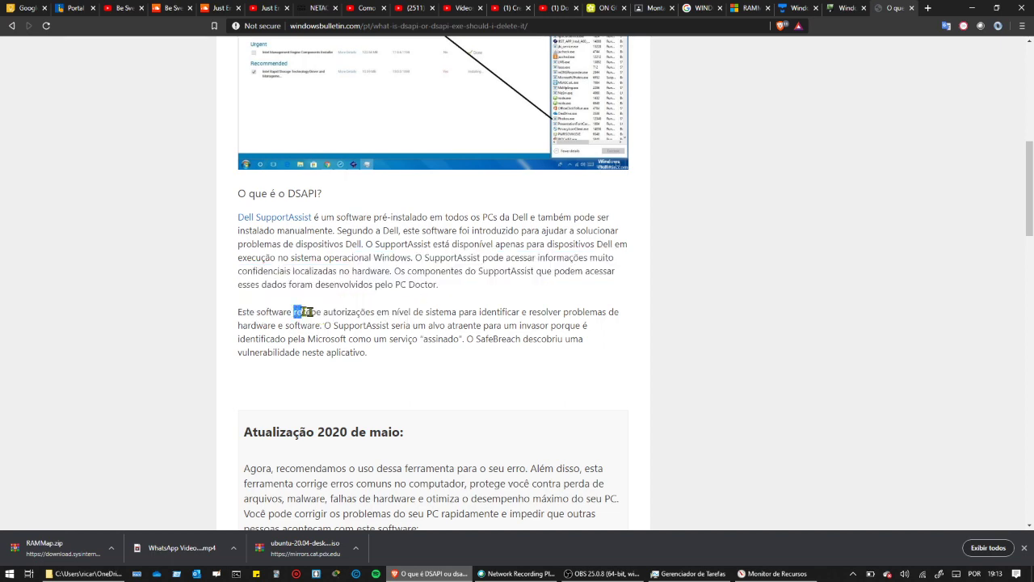
{"action": "left_click_drag", "start_coordinate": [307, 313], "coordinate": [396, 326]}
{"action": "scroll", "coordinate": [409, 328], "scroll_direction": "down", "scroll_amount": 2}
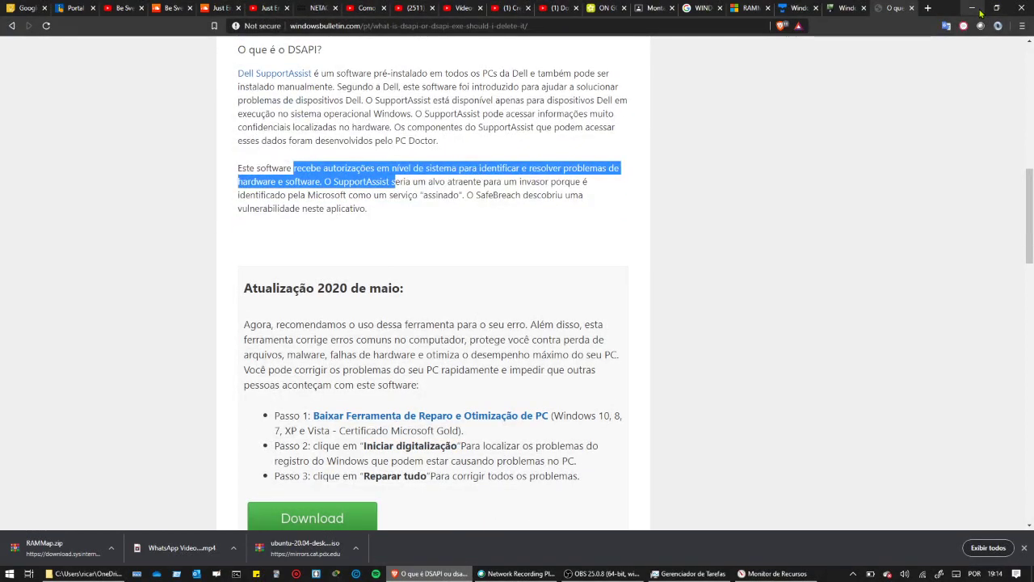
Step: Return to the Resource Monitor and browse the network connections down to the DSAPI.exe entry
{"action": "left_click", "coordinate": [974, 9]}
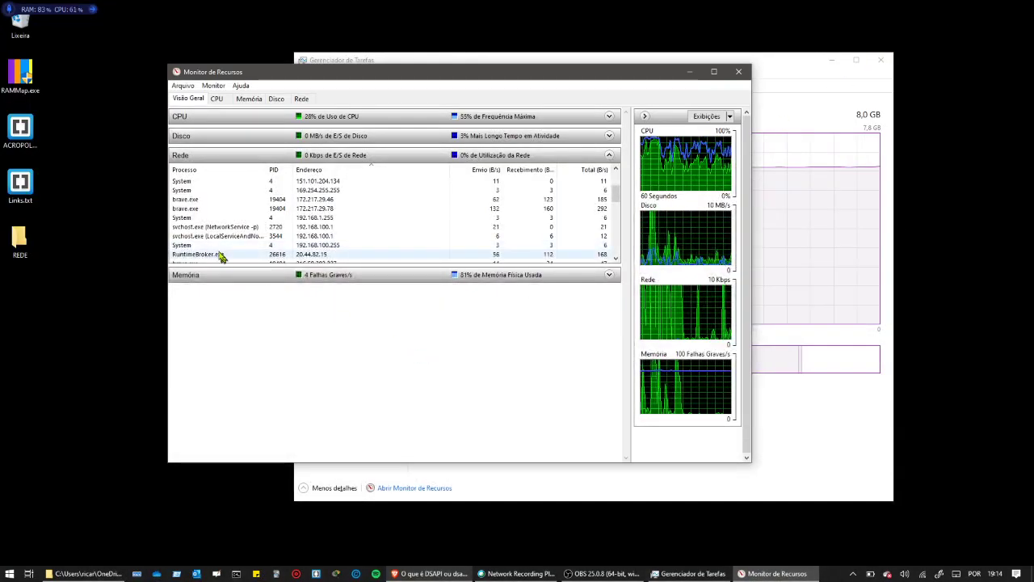
{"action": "scroll", "coordinate": [235, 236], "scroll_direction": "down", "scroll_amount": 3}
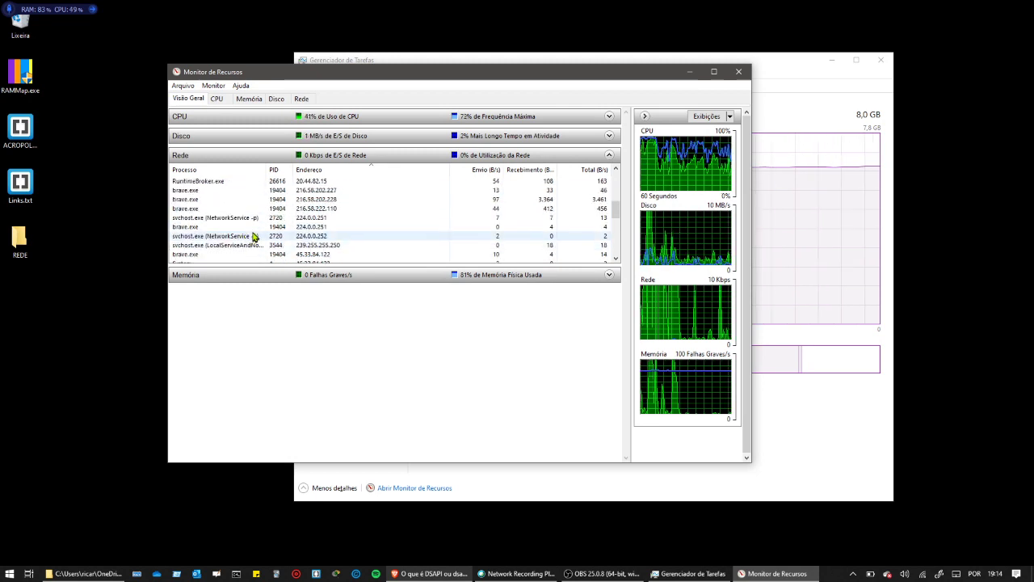
{"action": "scroll", "coordinate": [252, 236], "scroll_direction": "down", "scroll_amount": 3}
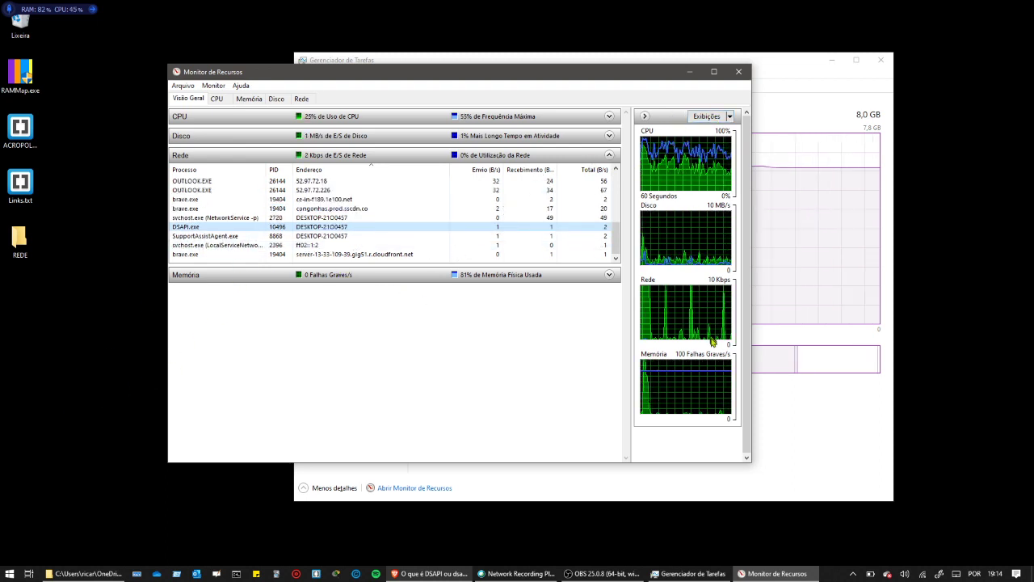
Step: Reposition the Resource Monitor window lower on the desktop so it uncovers the upper part of the Task Manager
{"action": "left_click_drag", "start_coordinate": [624, 82], "coordinate": [846, 194]}
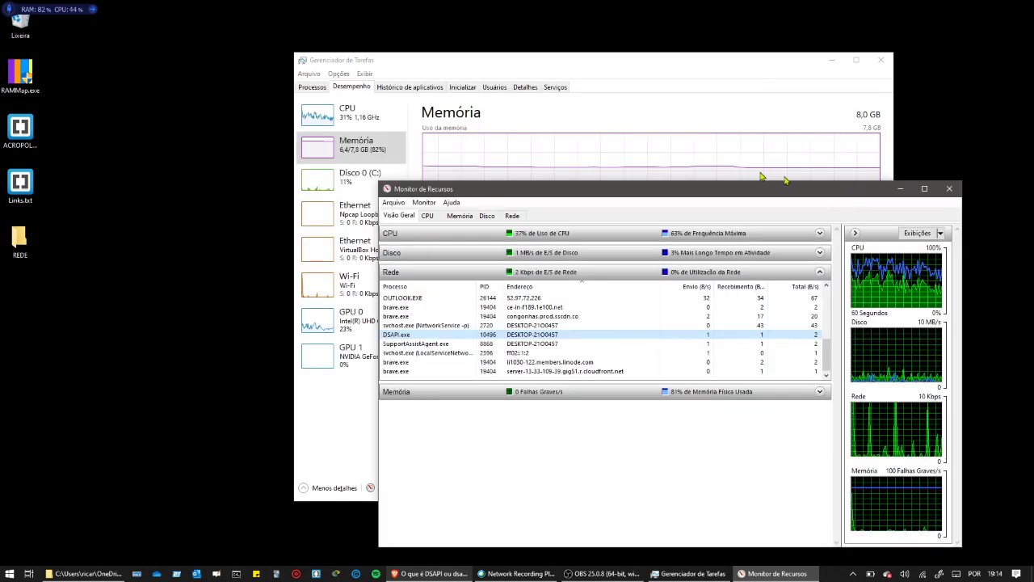
{"action": "left_click_drag", "start_coordinate": [595, 194], "coordinate": [611, 164]}
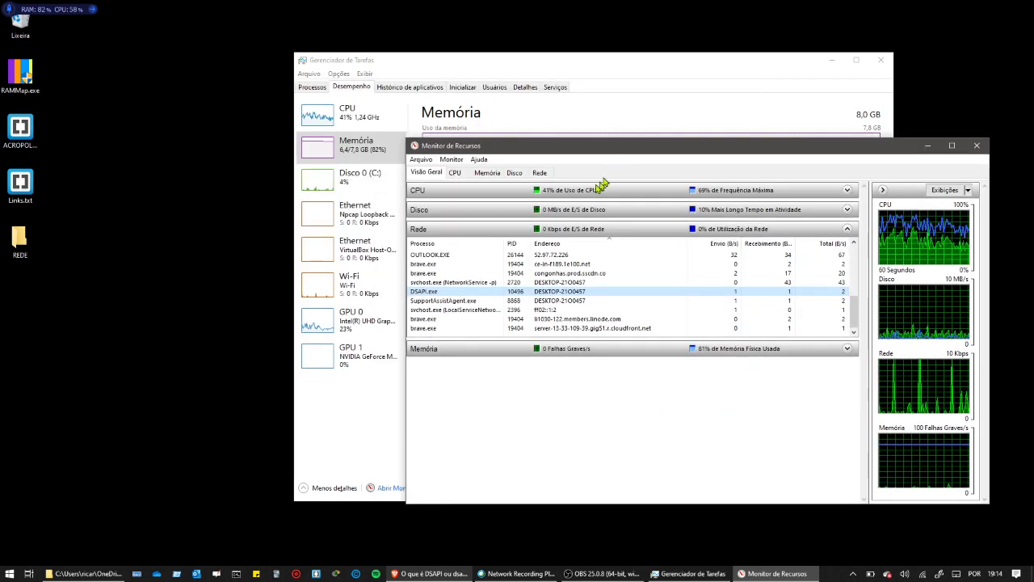
{"action": "left_click_drag", "start_coordinate": [500, 153], "coordinate": [441, 165]}
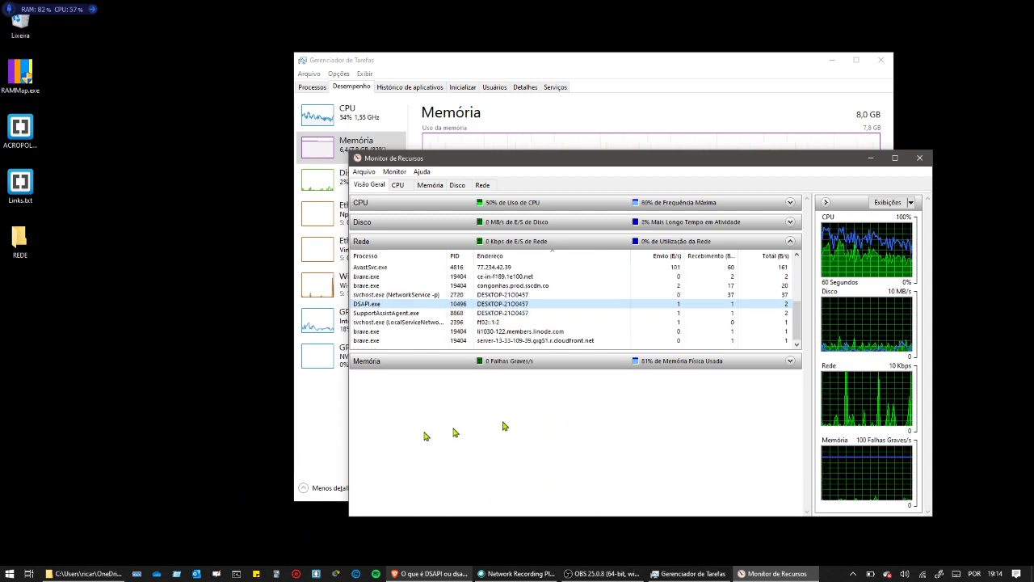
Step: Search the Start menu for "ms" and open System Configuration
{"action": "left_click", "coordinate": [10, 574]}
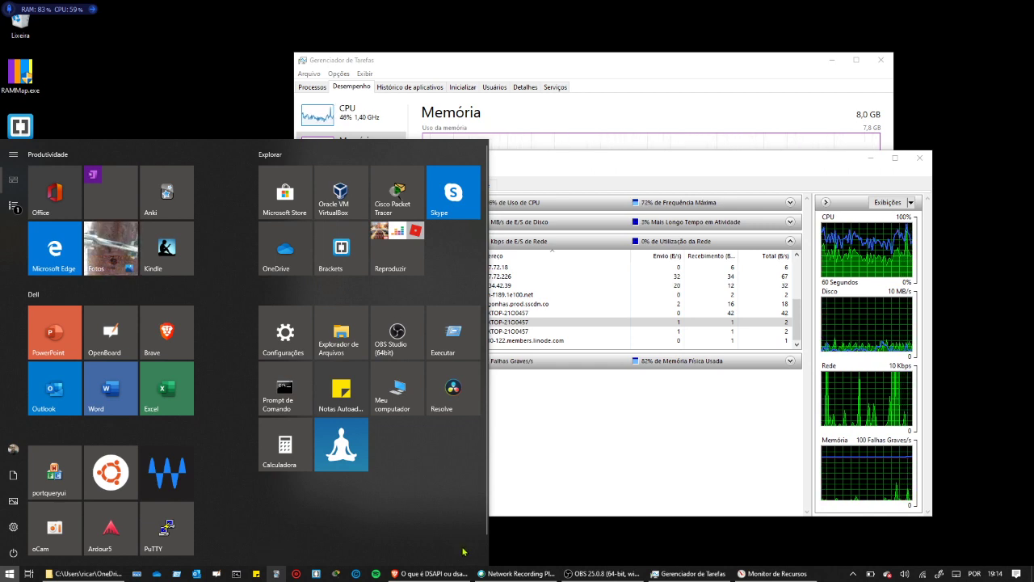
{"action": "type", "text": "ms"}
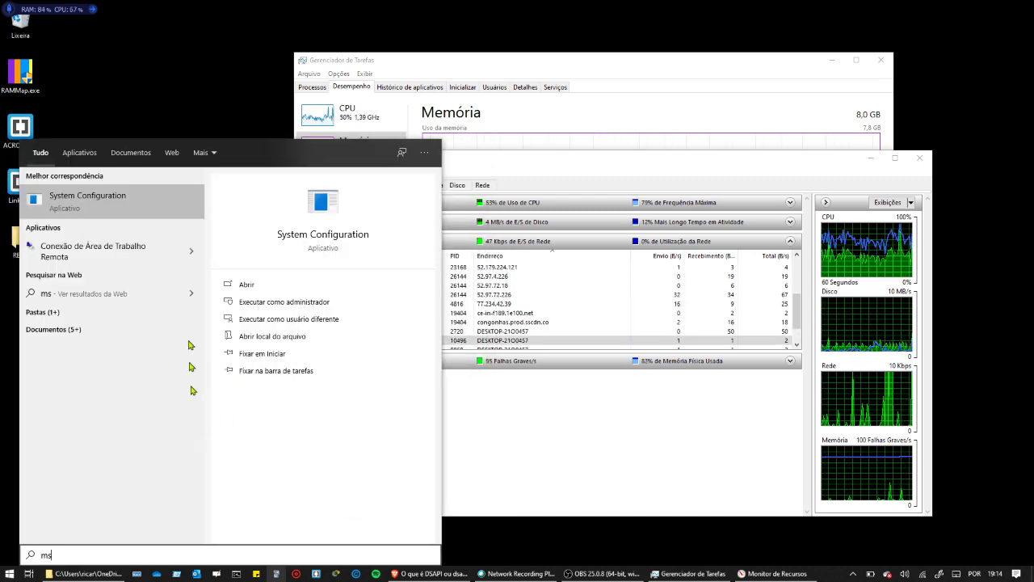
{"action": "left_click", "coordinate": [181, 202]}
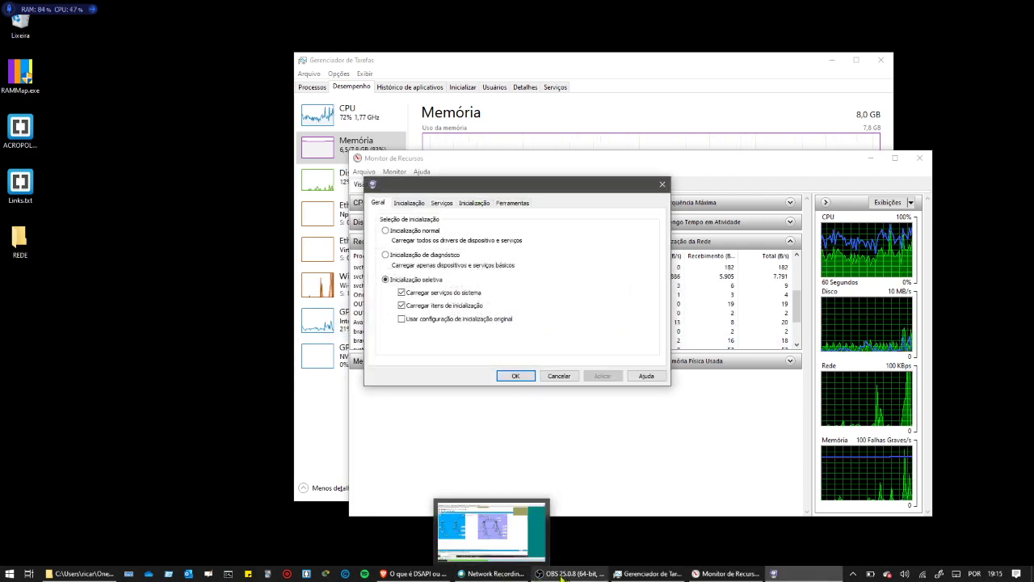
Step: Search the Start menu for msconfig and clear the search text
{"action": "left_click", "coordinate": [9, 573]}
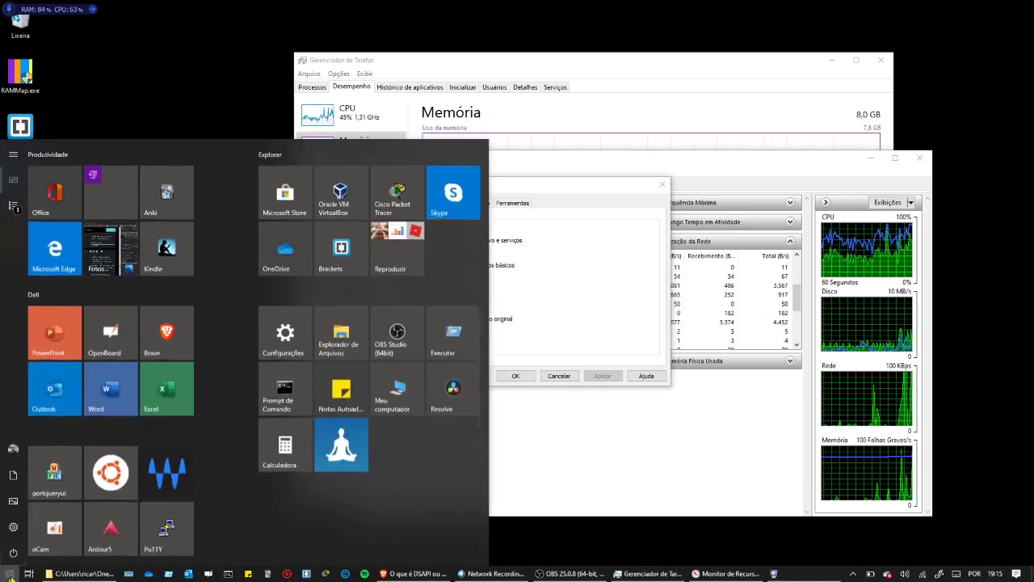
{"action": "type", "text": "ms"}
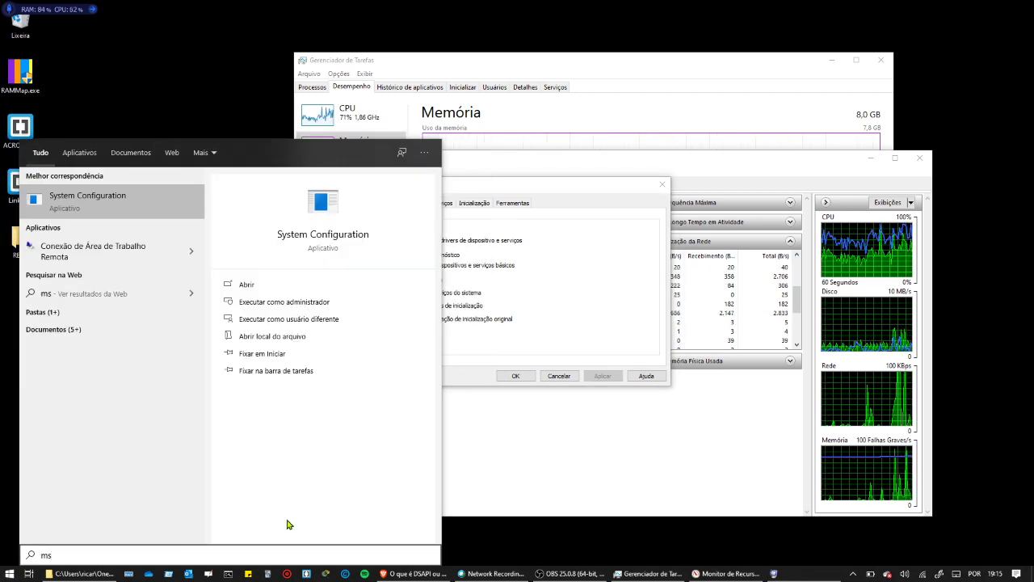
{"action": "type", "text": "config"}
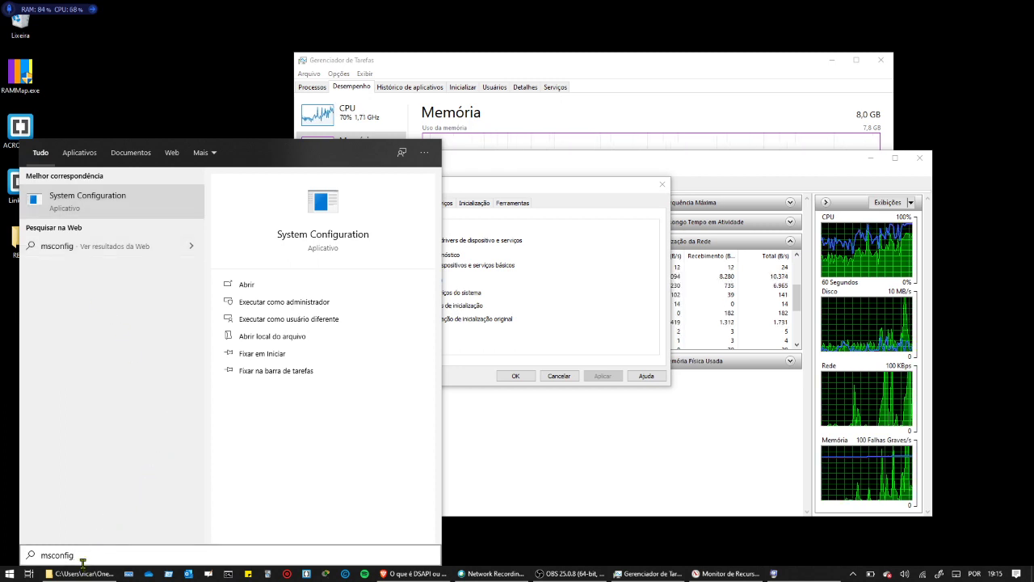
{"action": "left_click", "coordinate": [34, 555]}
{"action": "key", "text": "BackSpace"}
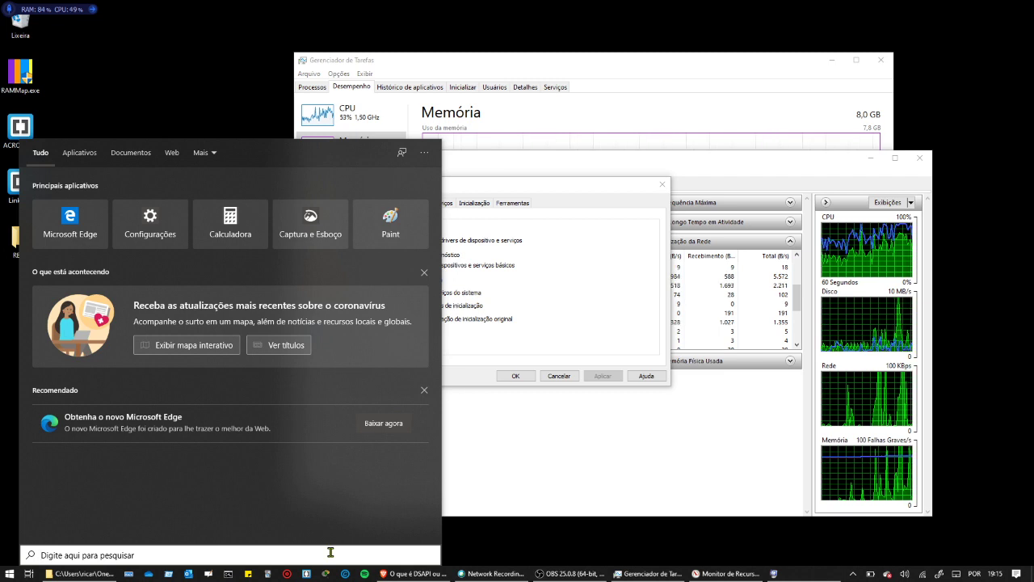
Step: Search the Start menu for "run", open the Run dialog (Executar) and launch msconfig from it
{"action": "type", "text": "ru"}
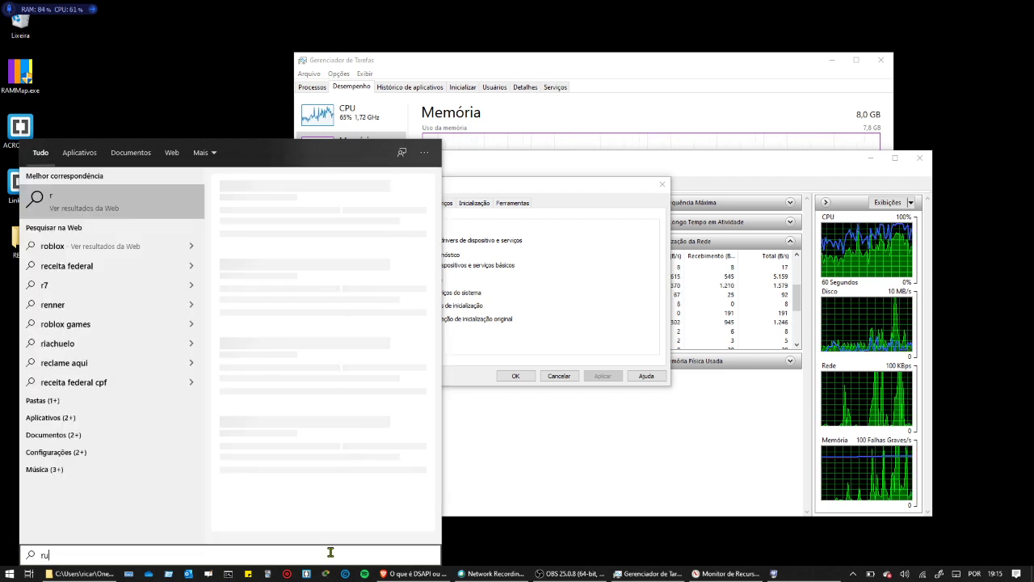
{"action": "type", "text": "n"}
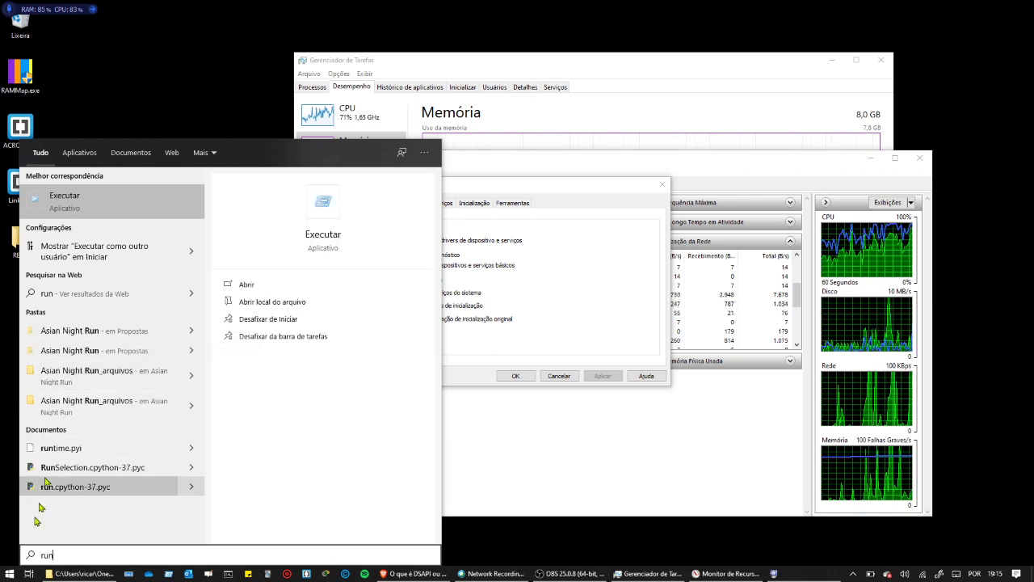
{"action": "left_click", "coordinate": [91, 209]}
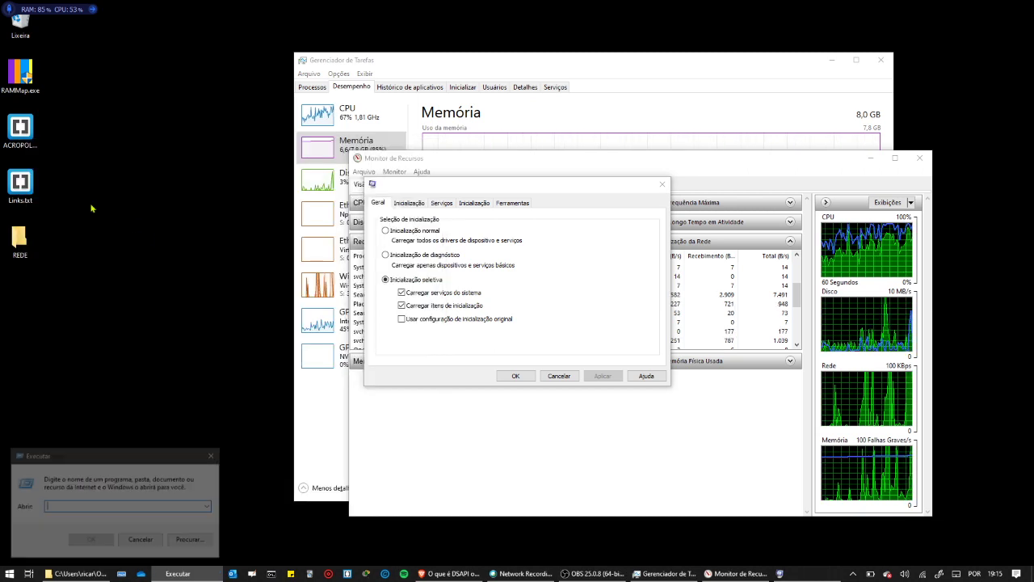
{"action": "left_click_drag", "start_coordinate": [95, 455], "coordinate": [191, 174]}
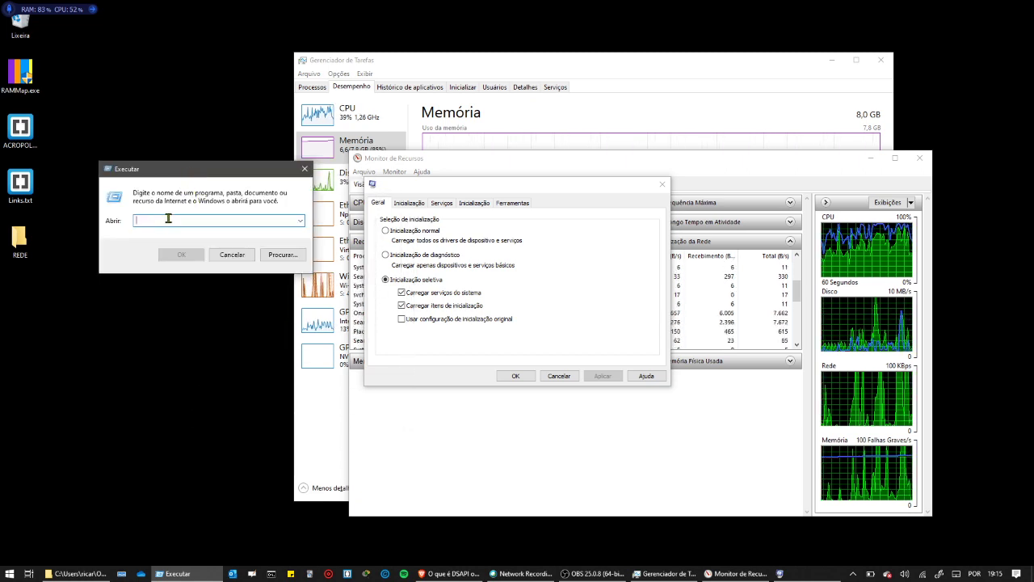
{"action": "type", "text": "msconfi"}
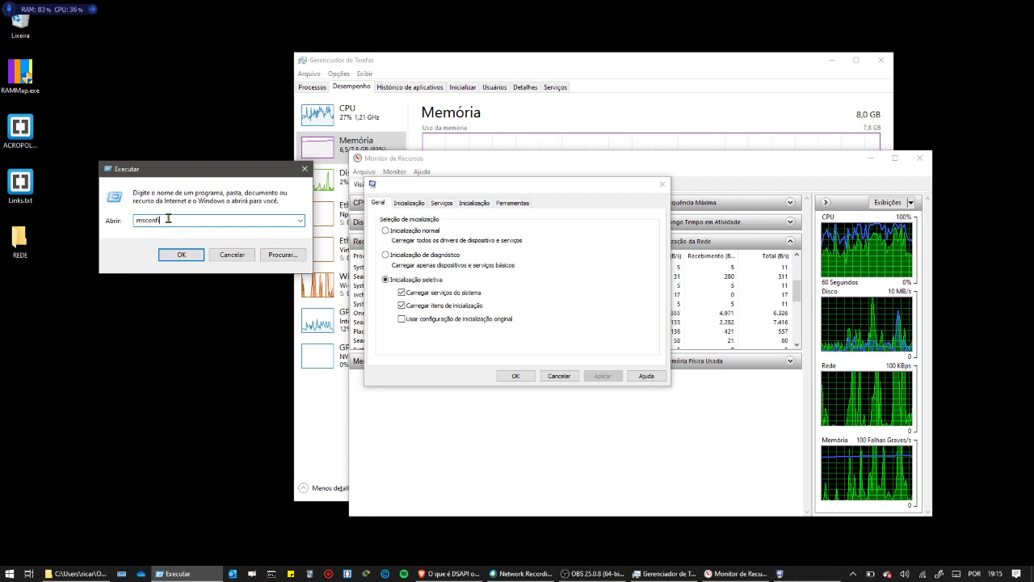
{"action": "type", "text": "g"}
{"action": "key", "text": "Return"}
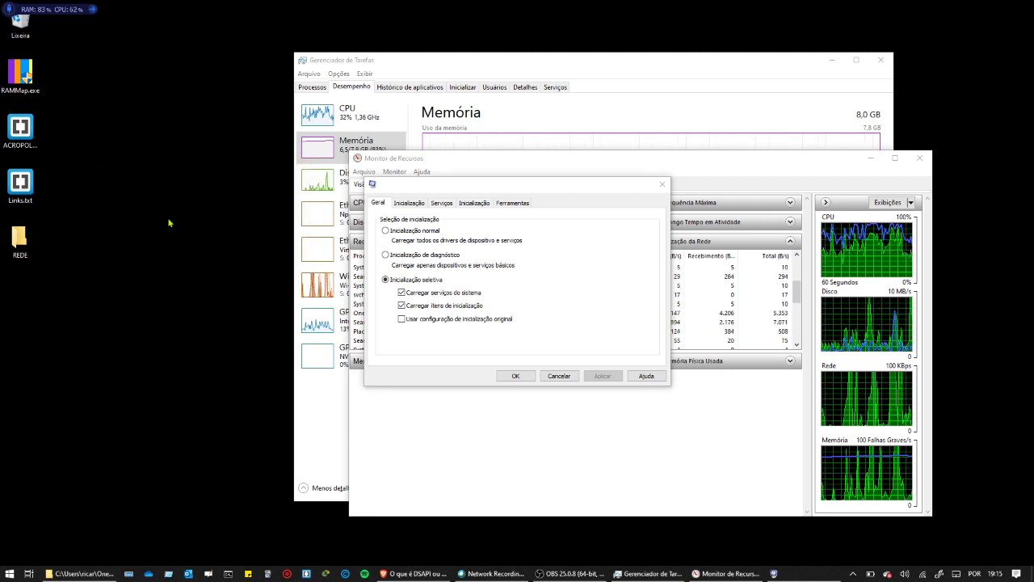
Step: Minimize the Resource Monitor and Task Manager, and reposition the System Configuration window near the middle of the desktop
{"action": "left_click_drag", "start_coordinate": [517, 185], "coordinate": [273, 166]}
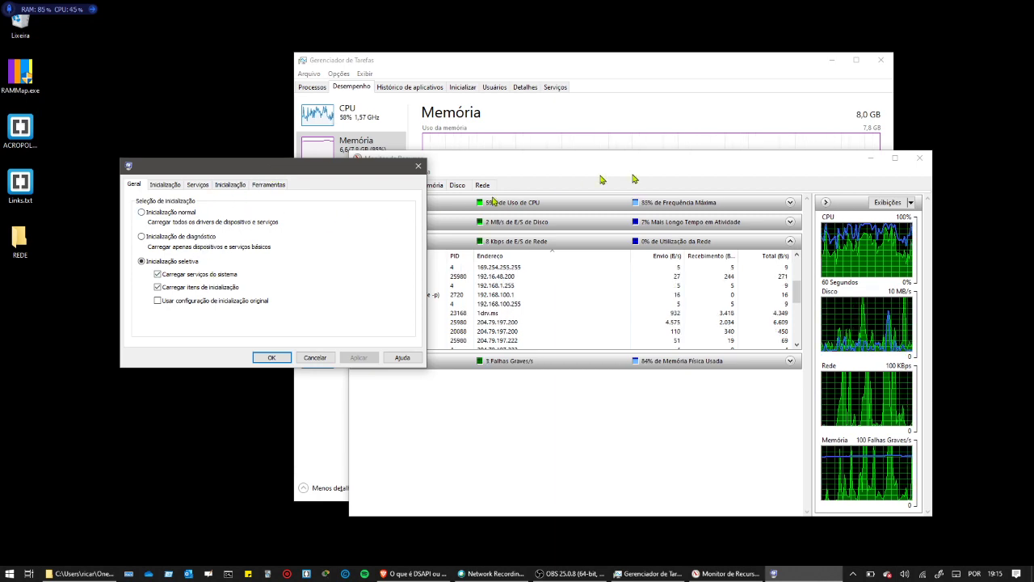
{"action": "left_click", "coordinate": [870, 159]}
{"action": "left_click", "coordinate": [831, 59]}
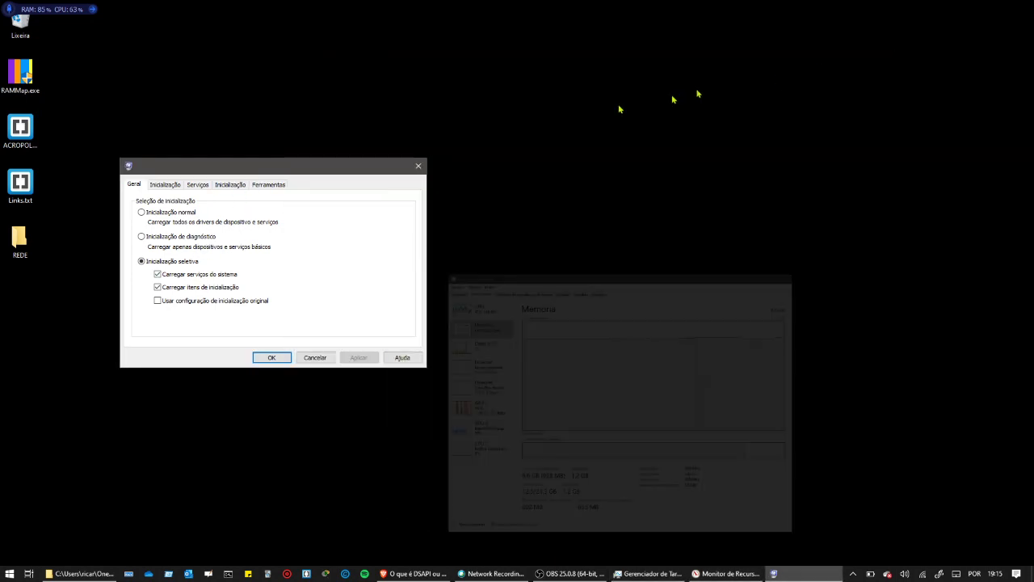
{"action": "left_click_drag", "start_coordinate": [286, 166], "coordinate": [462, 152]}
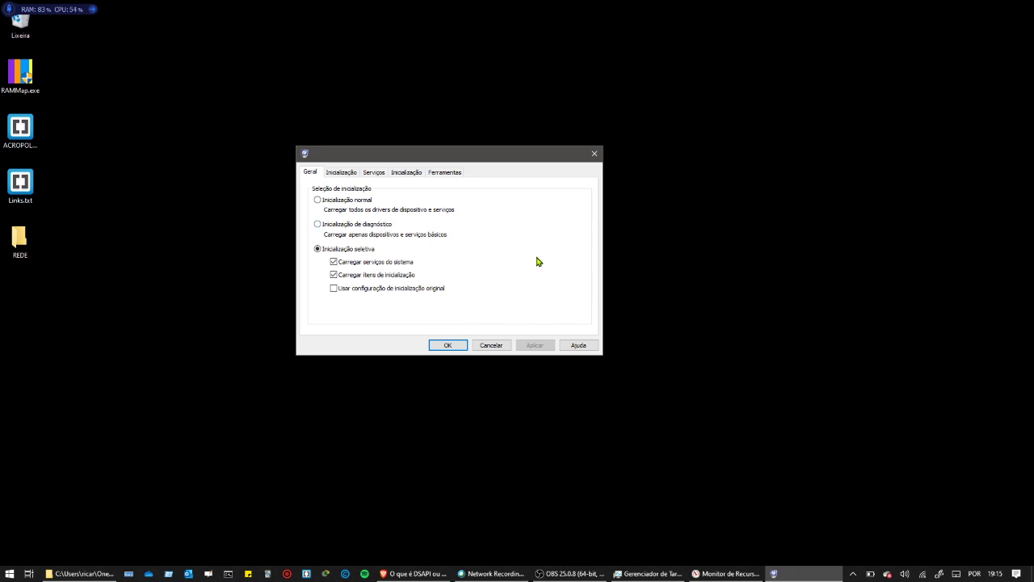
Step: Set the number of processors to 8 in the advanced boot options, then apply the change and close System Configuration
{"action": "left_click", "coordinate": [345, 173]}
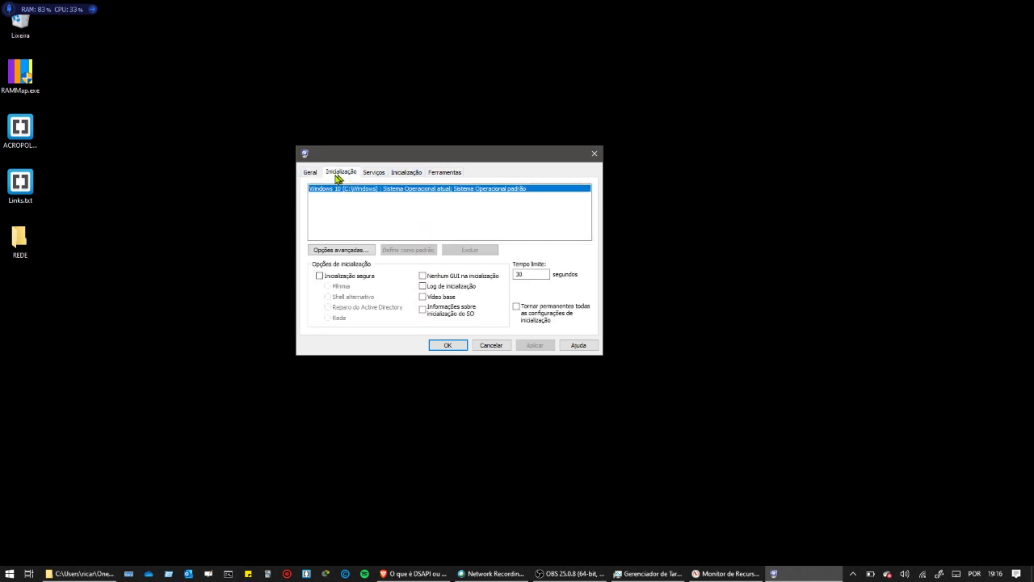
{"action": "left_click", "coordinate": [339, 250]}
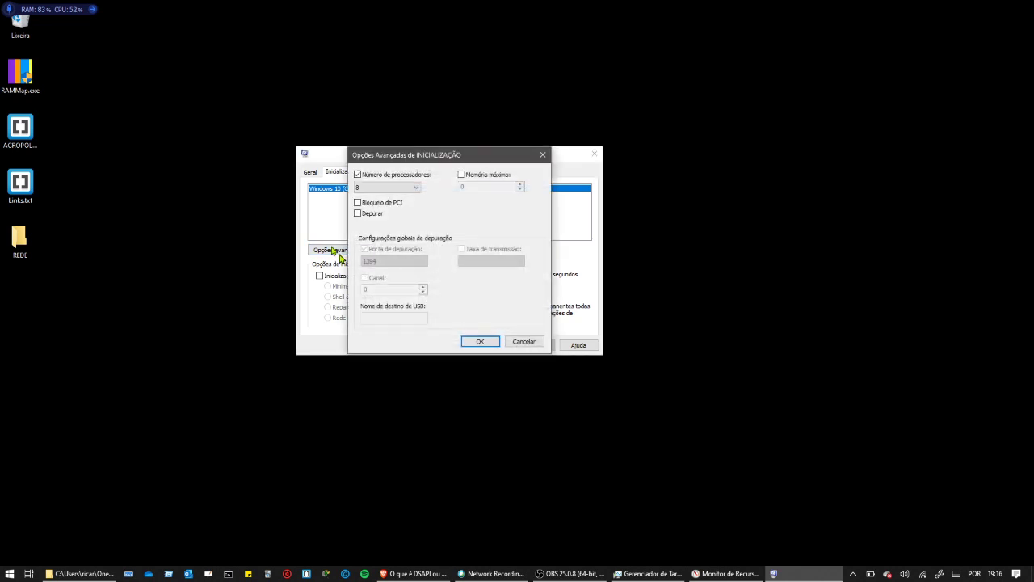
{"action": "left_click", "coordinate": [367, 178]}
{"action": "left_click", "coordinate": [382, 175]}
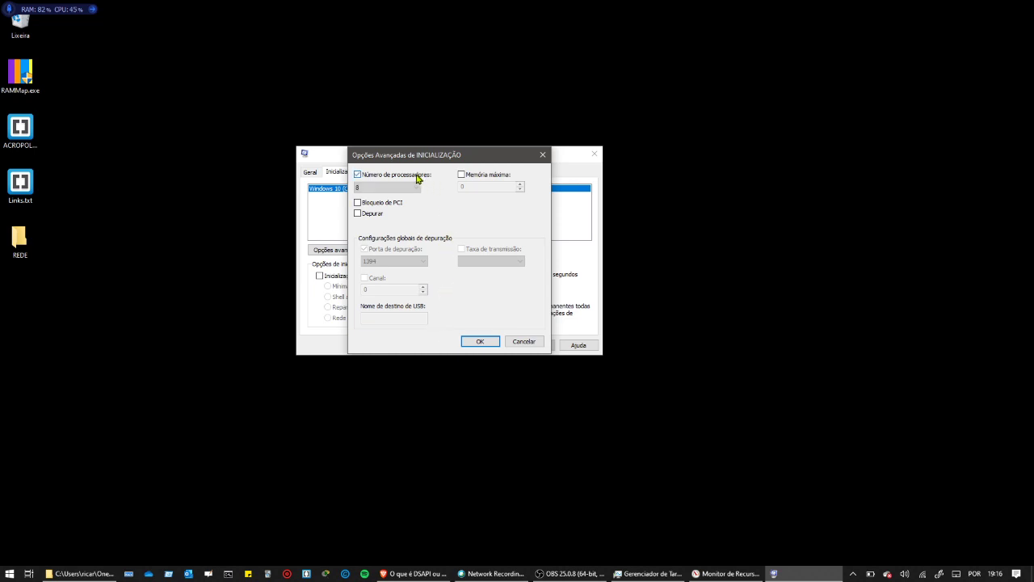
{"action": "left_click", "coordinate": [417, 187]}
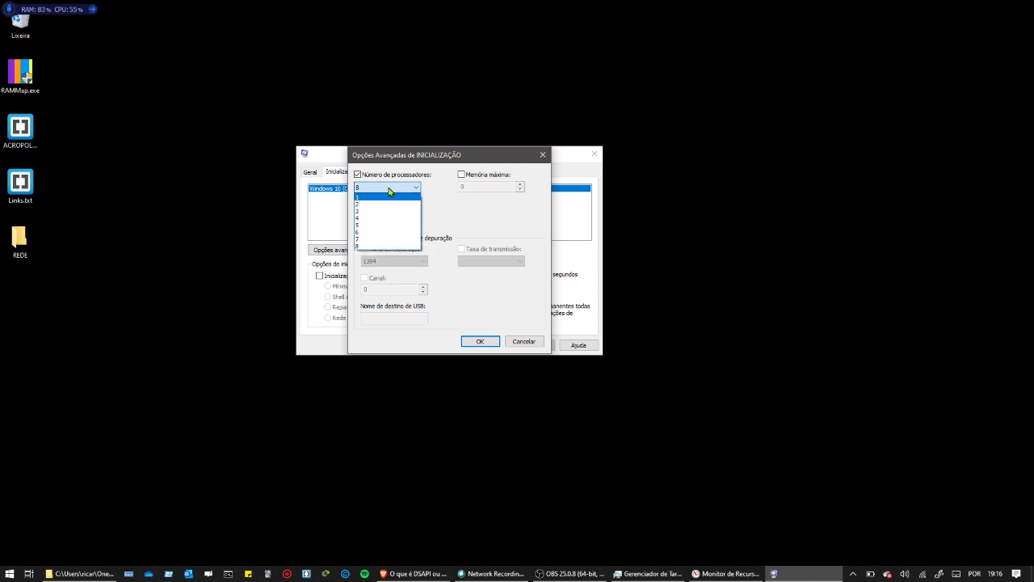
{"action": "left_click", "coordinate": [373, 249]}
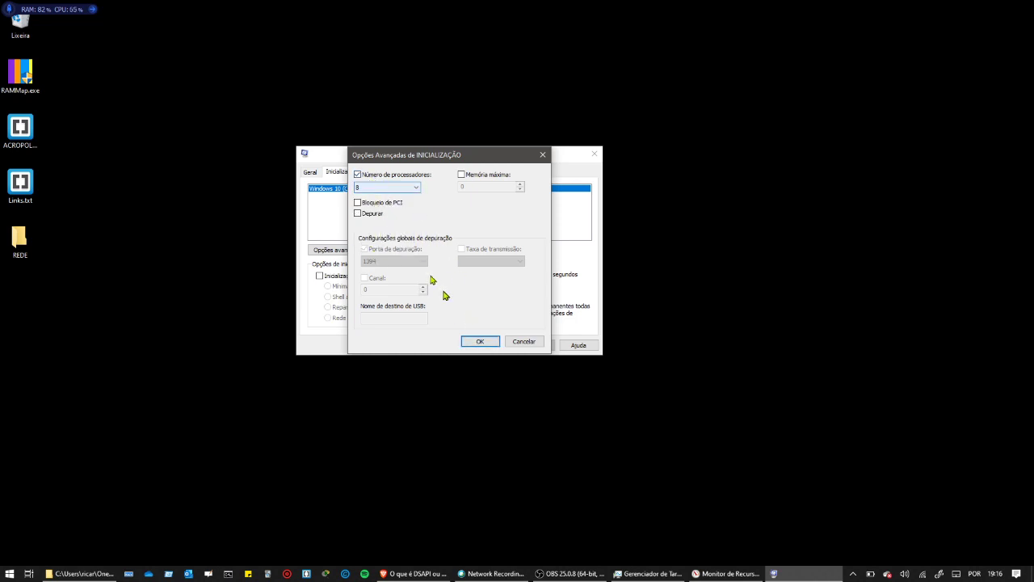
{"action": "left_click", "coordinate": [480, 343]}
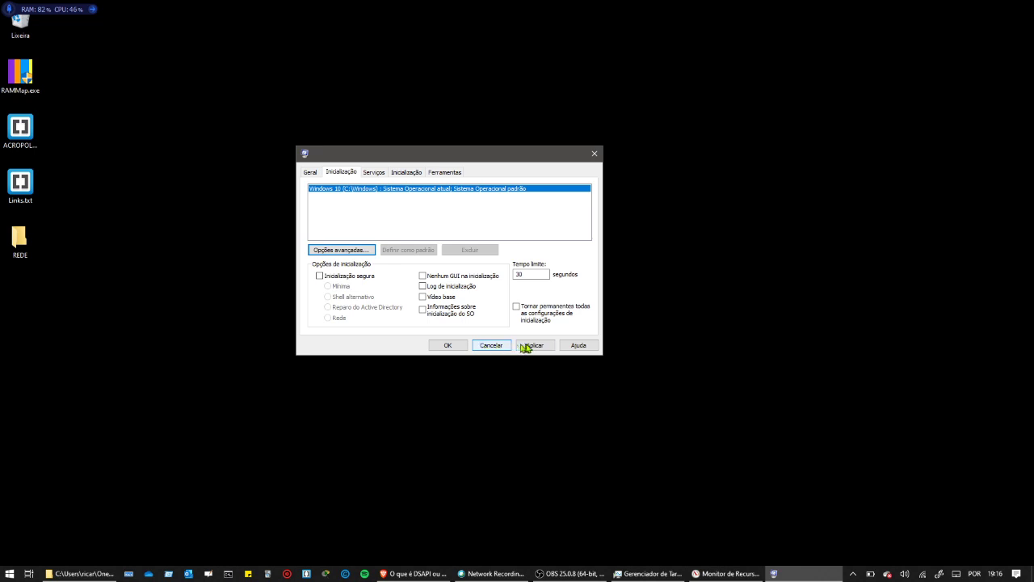
{"action": "left_click", "coordinate": [527, 345]}
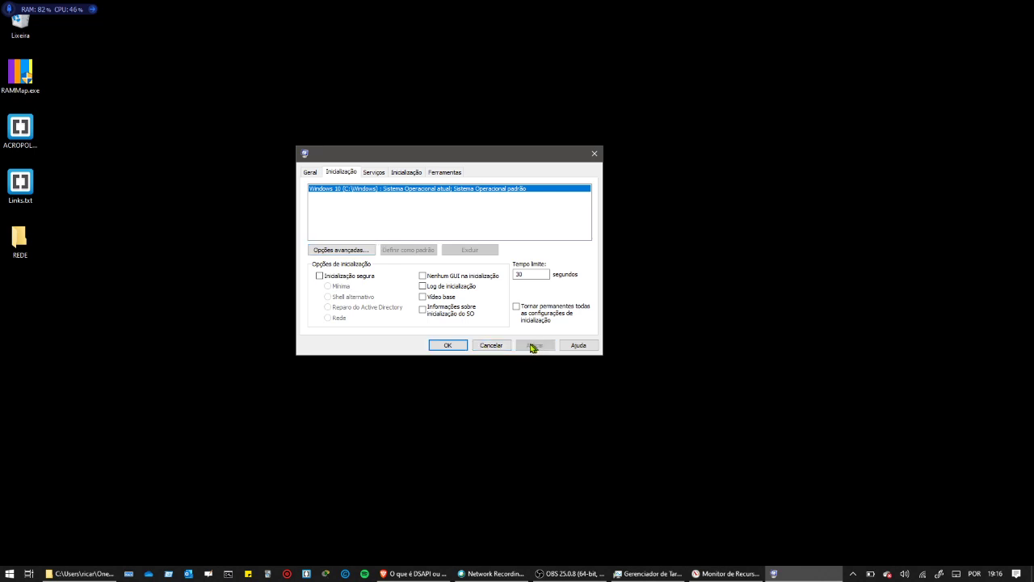
{"action": "left_click", "coordinate": [447, 345]}
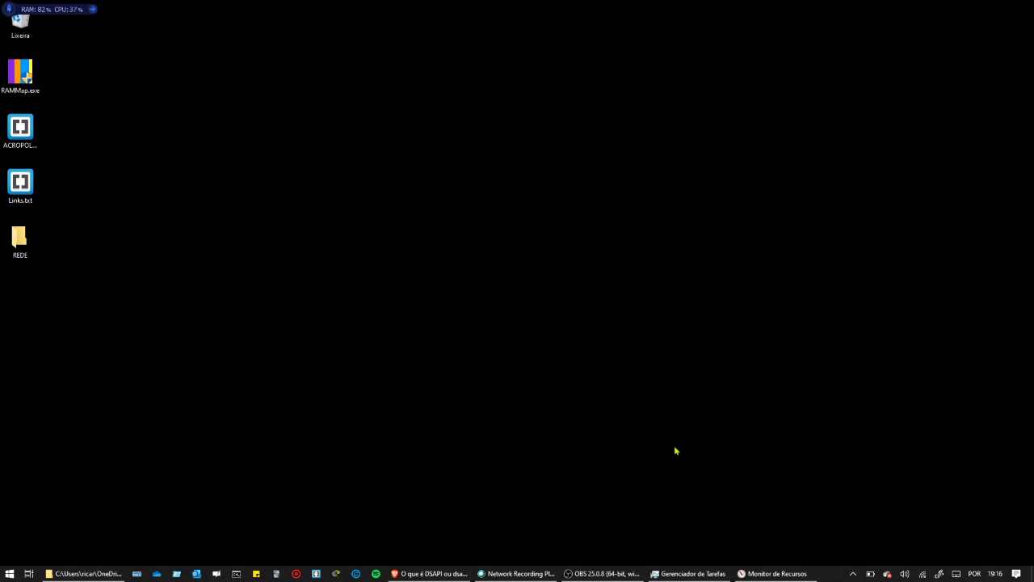
Step: Bring the Task Manager back and view the CPU performance details
{"action": "mouse_move", "coordinate": [606, 573]}
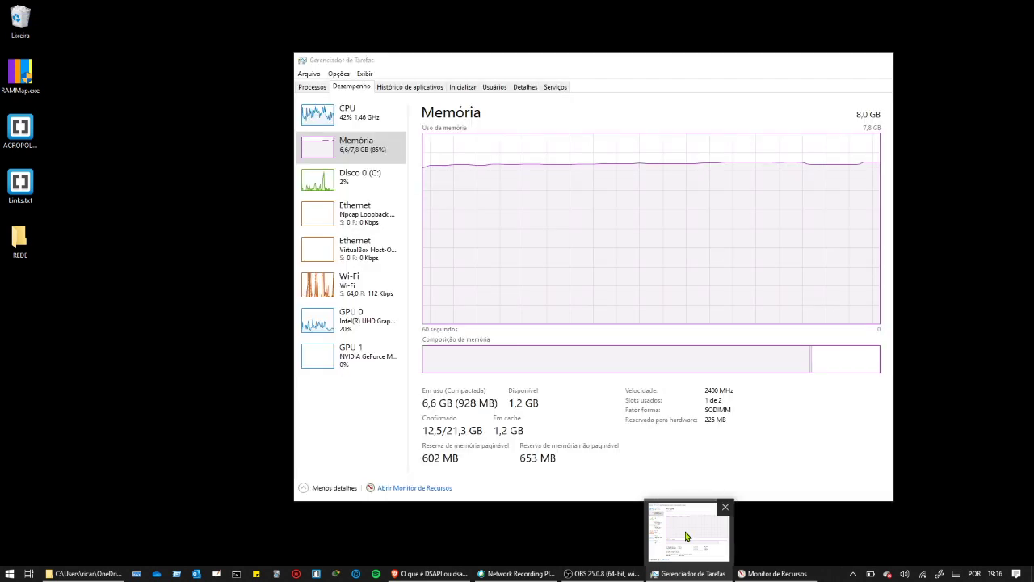
{"action": "left_click", "coordinate": [686, 536]}
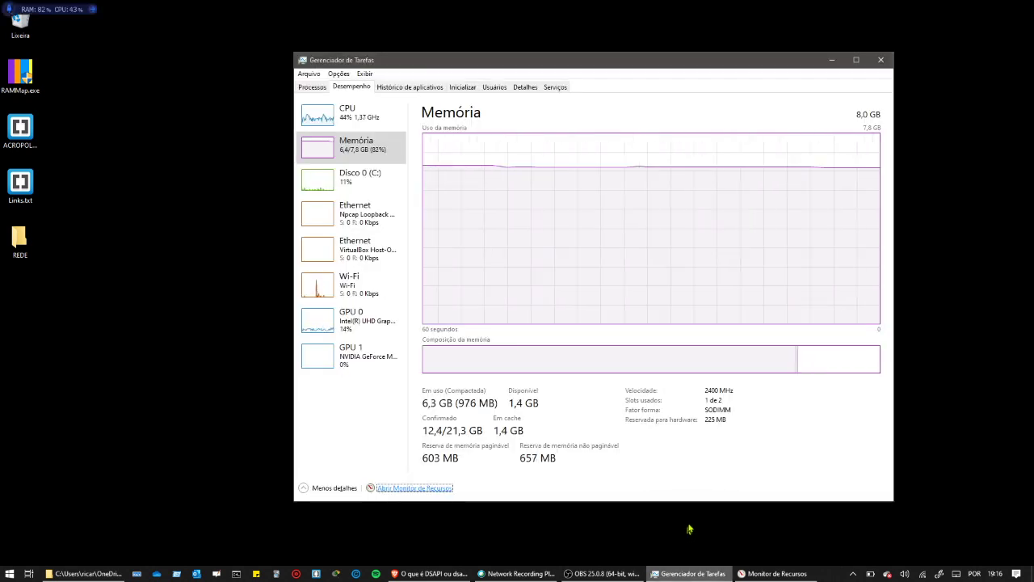
{"action": "left_click", "coordinate": [339, 123]}
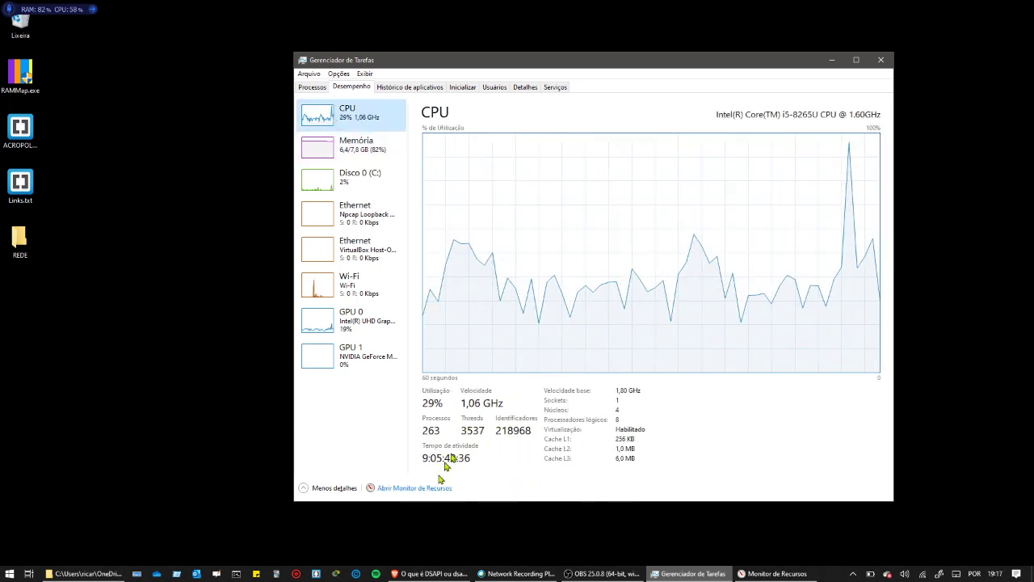
{"action": "mouse_move", "coordinate": [443, 576]}
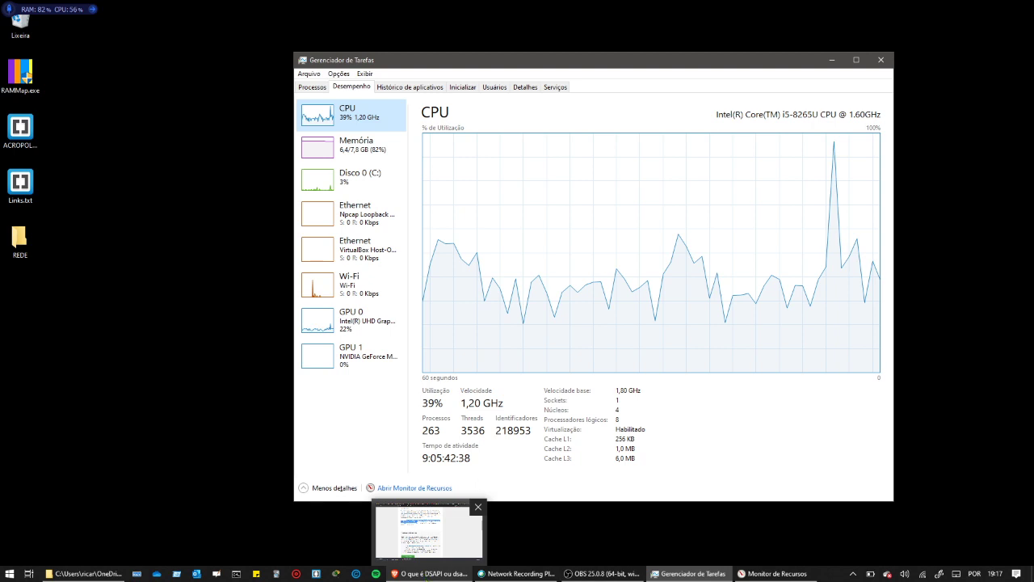
{"action": "mouse_move", "coordinate": [527, 577]}
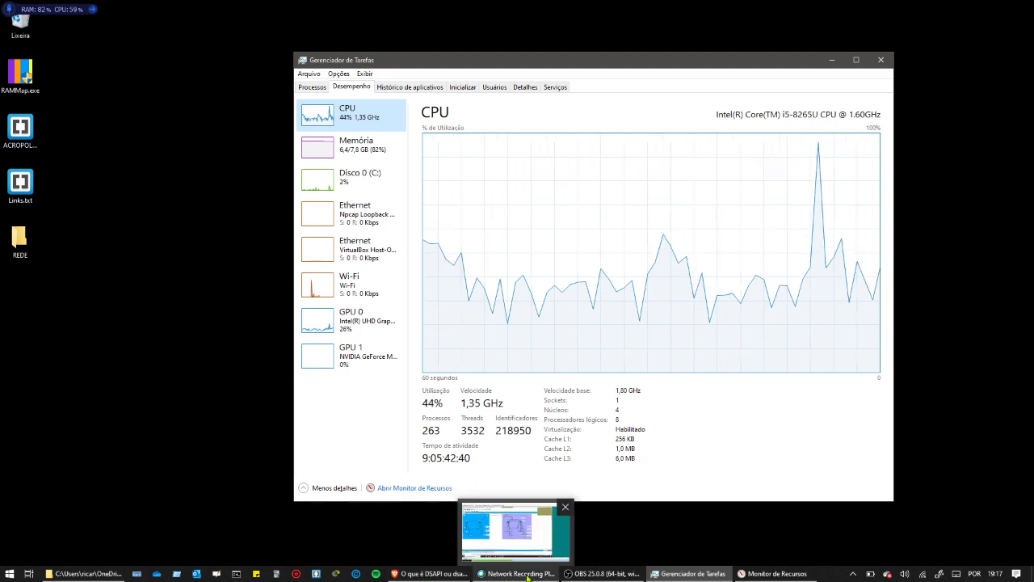
{"action": "left_click", "coordinate": [557, 535]}
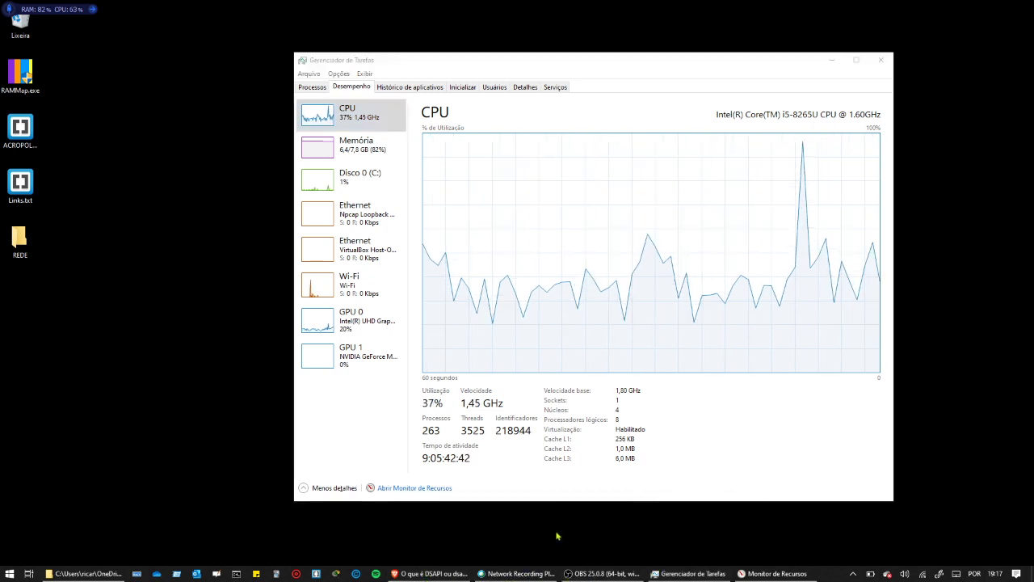